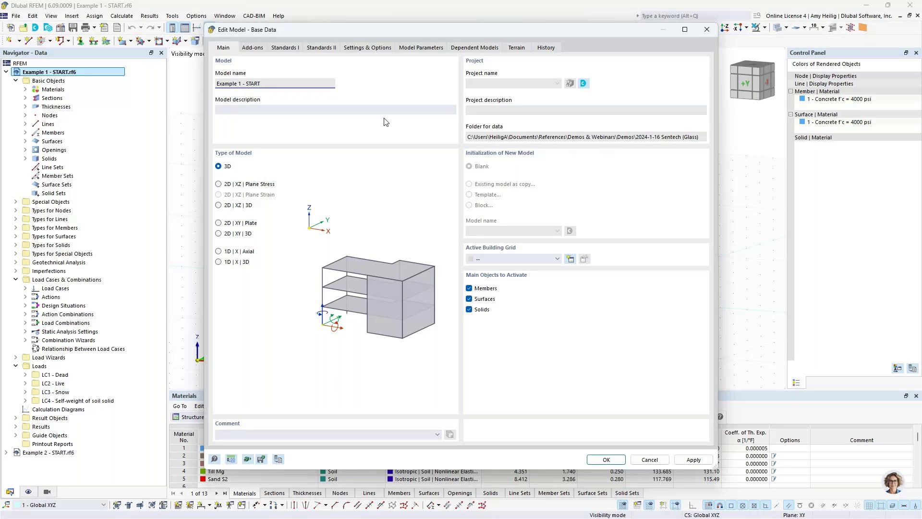
- Review the add-ons activated in the model's base data, including Geotechnical Analysis, and close the settings without changes
left_click(252, 48)
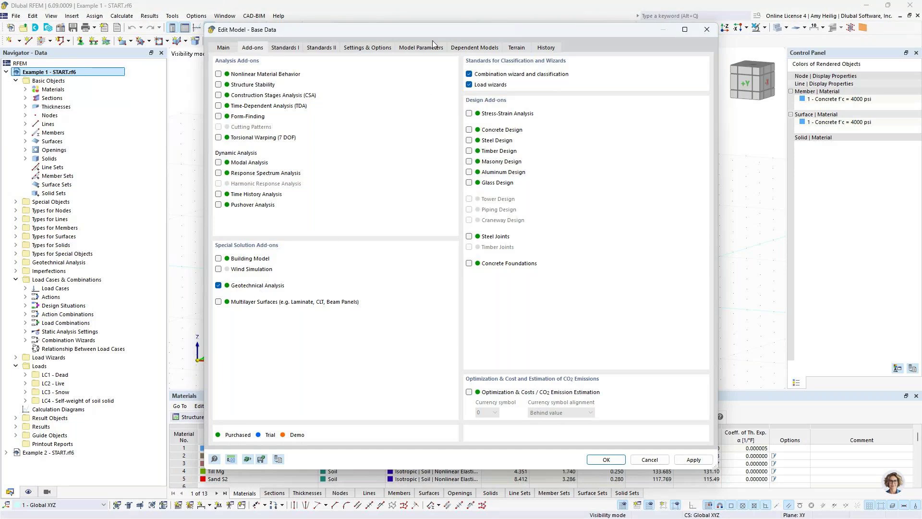
left_click_drag(433, 32, 404, 251)
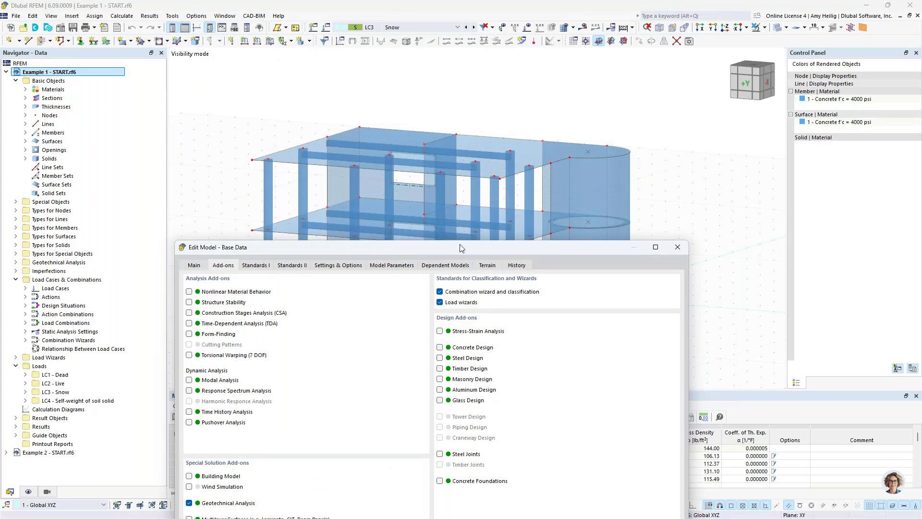
left_click_drag(460, 248, 490, 61)
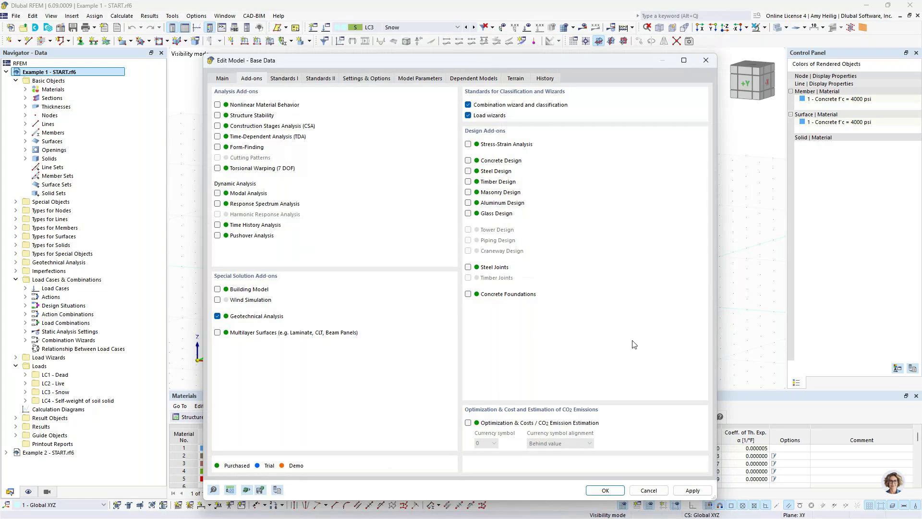
left_click(646, 489)
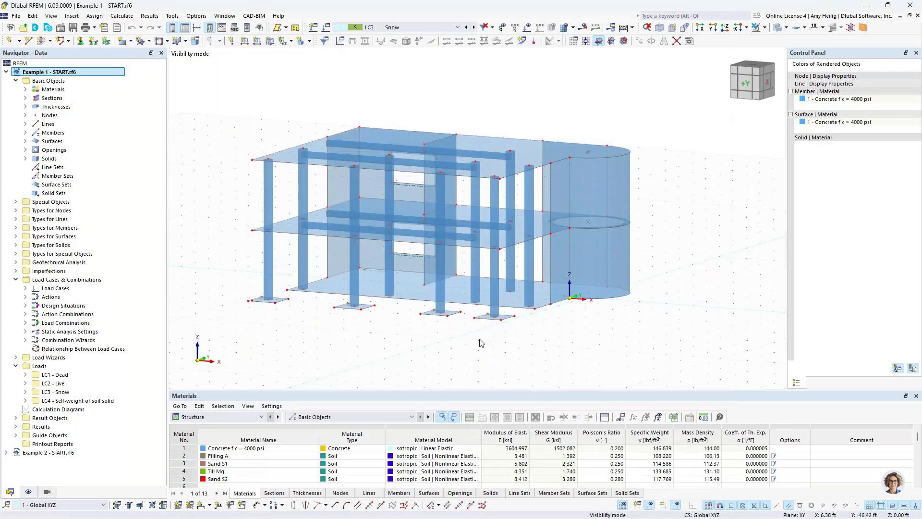
- Expand the model's materials and highlight the structural parts assigned to the f'c = 4000 psi concrete, then clear the highlight
scroll(464, 333, "up", 1)
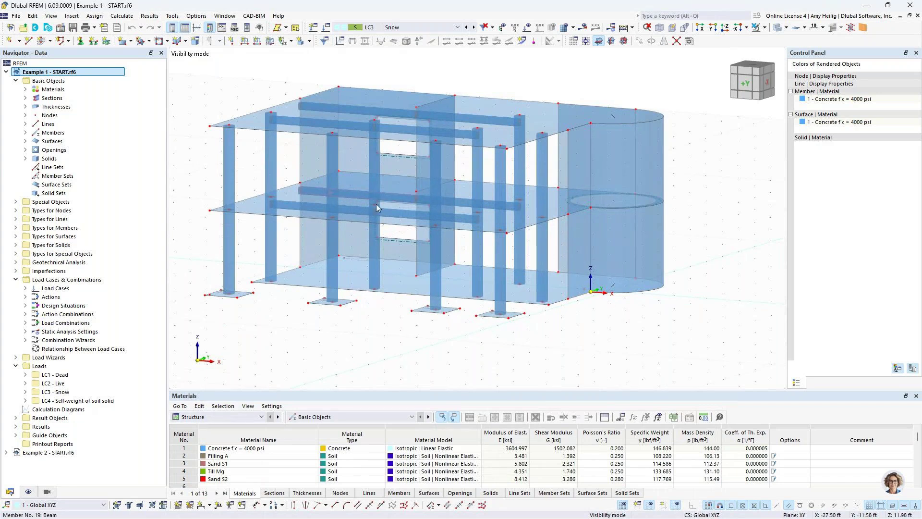
left_click(25, 89)
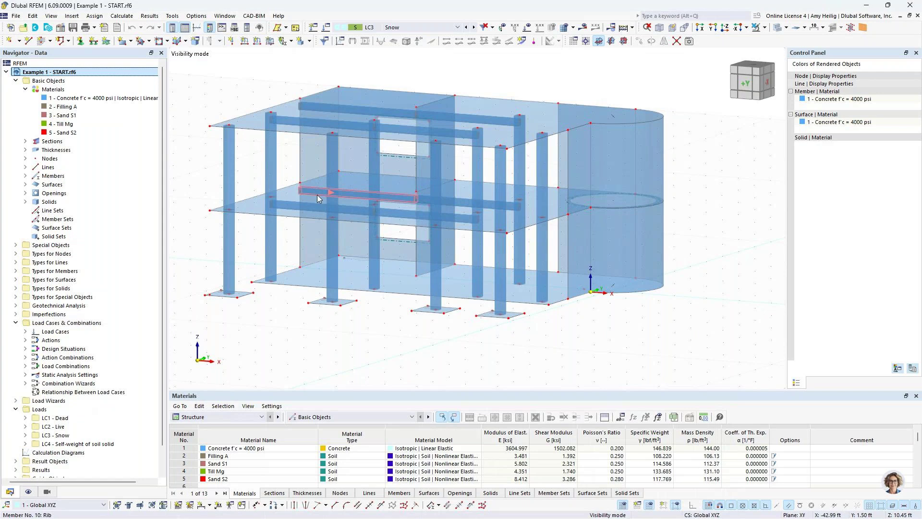
left_click(111, 98)
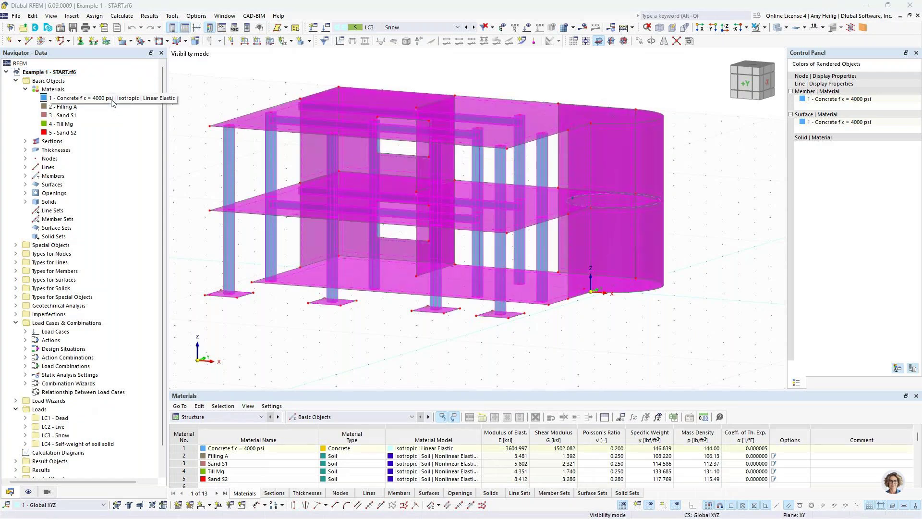
left_click(240, 93)
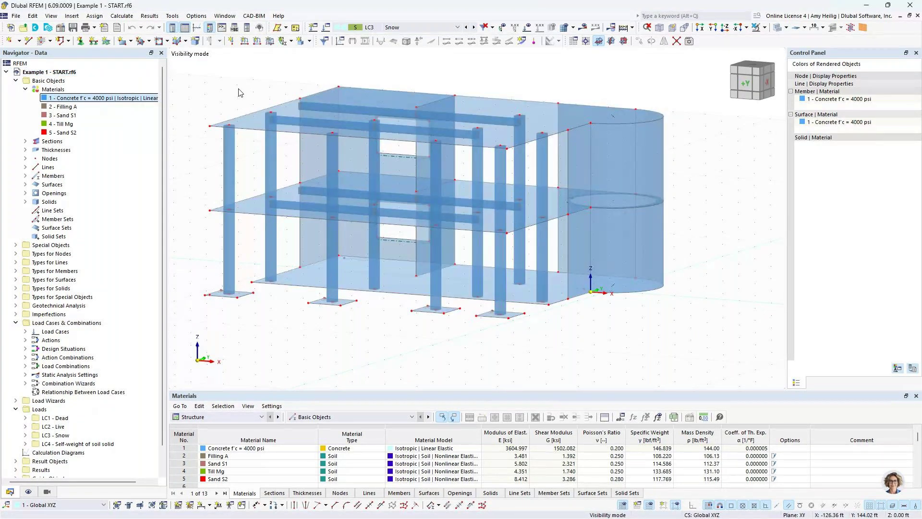
middle_click_drag(313, 77, 320, 86)
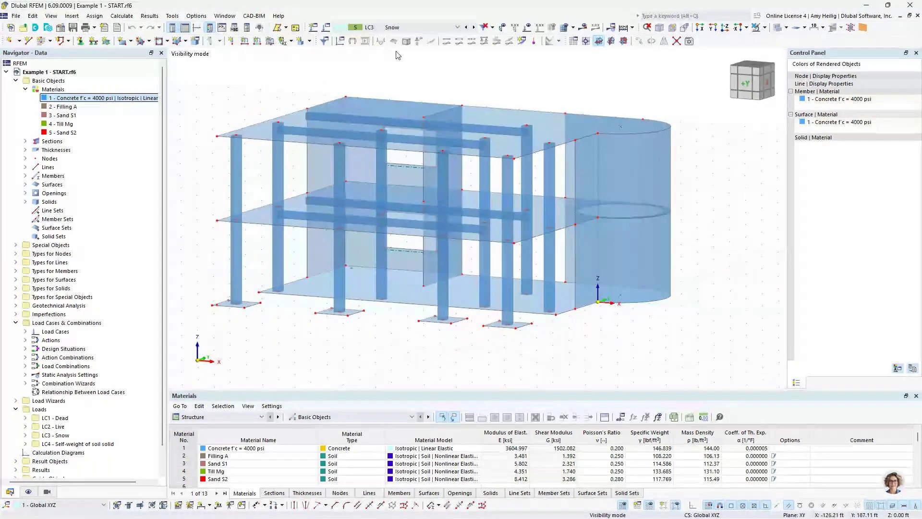
- Display the loads on the building for LC1 Dead, LC2 Live and LC3 Snow in turn, then hide them
scroll(408, 29, "up", 2)
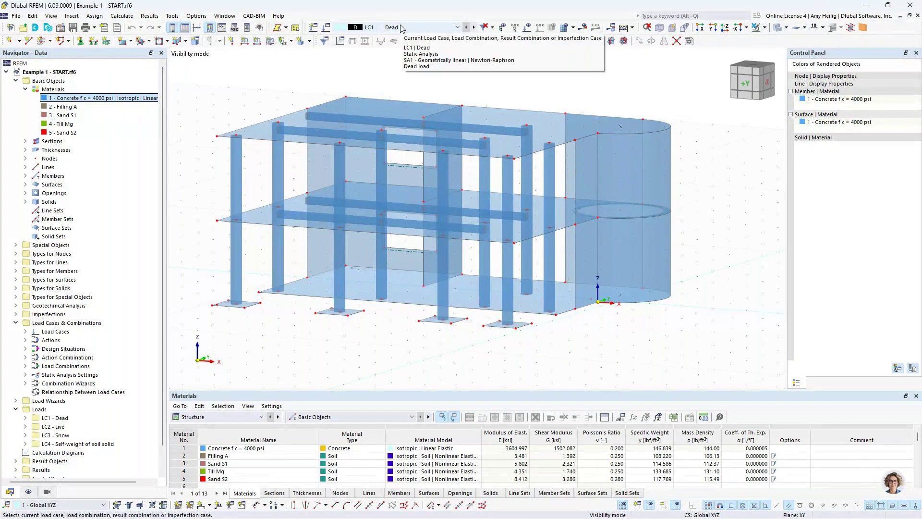
left_click(527, 27)
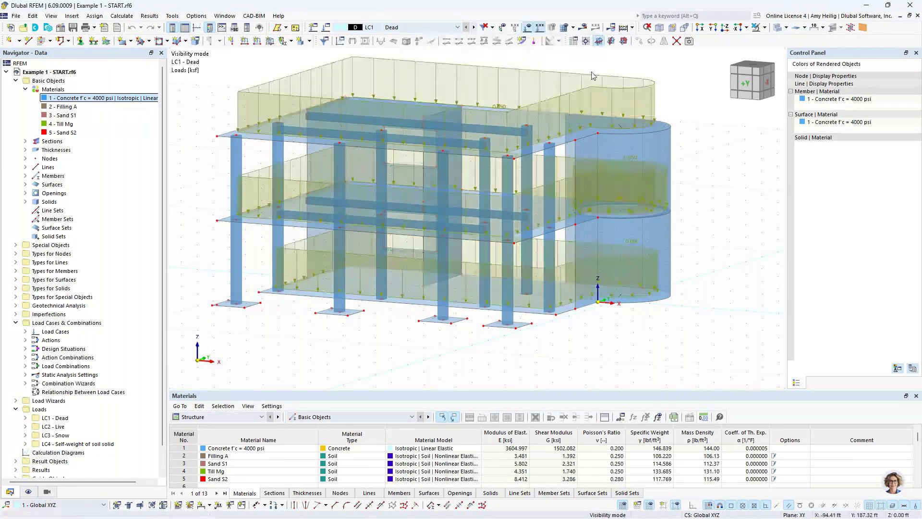
middle_click_drag(669, 93, 657, 134)
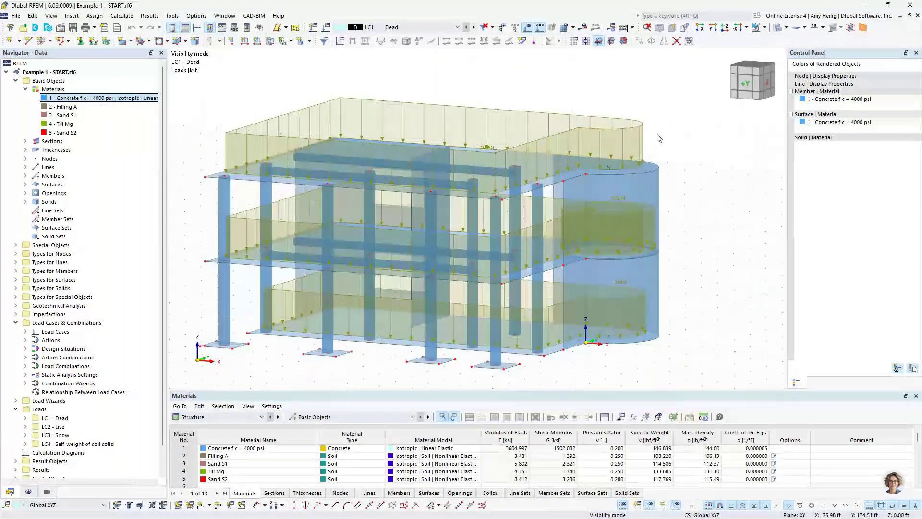
left_click(474, 29)
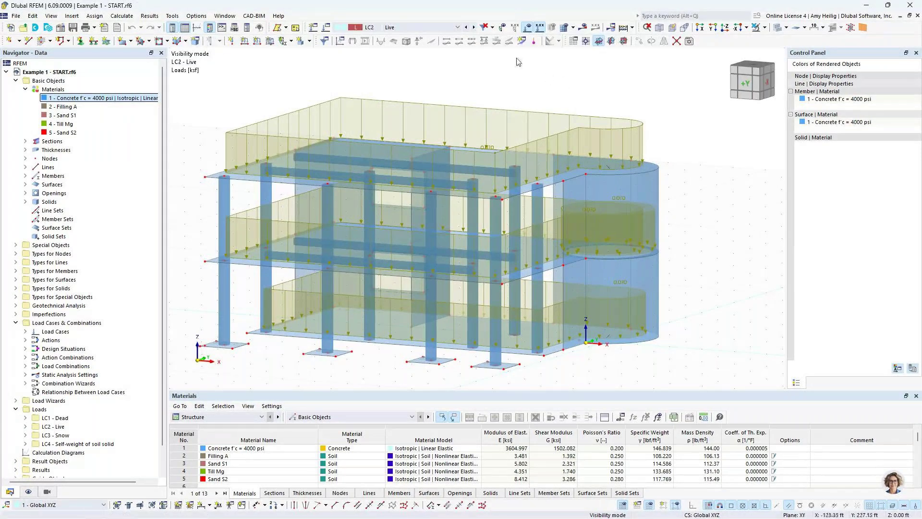
left_click(473, 27)
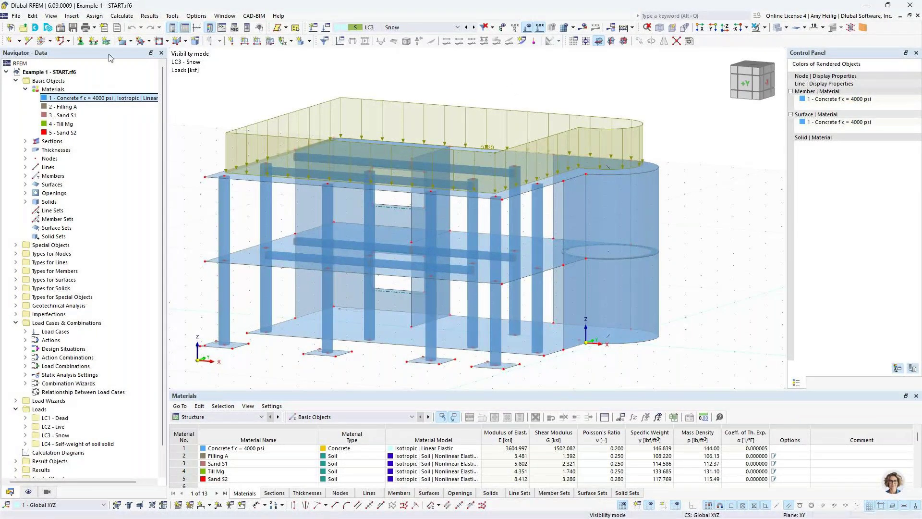
left_click(528, 27)
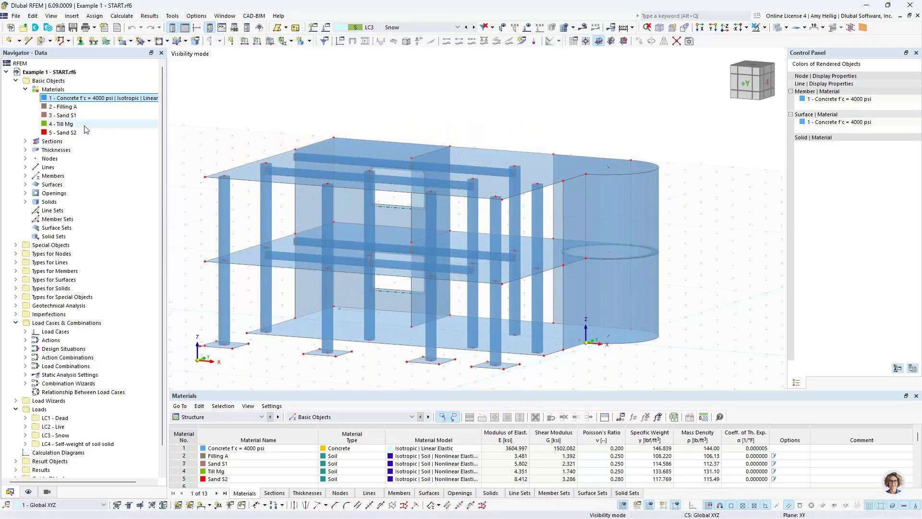
- Open the Filling A material for editing and check its material type options, keeping Soil
left_click(65, 107)
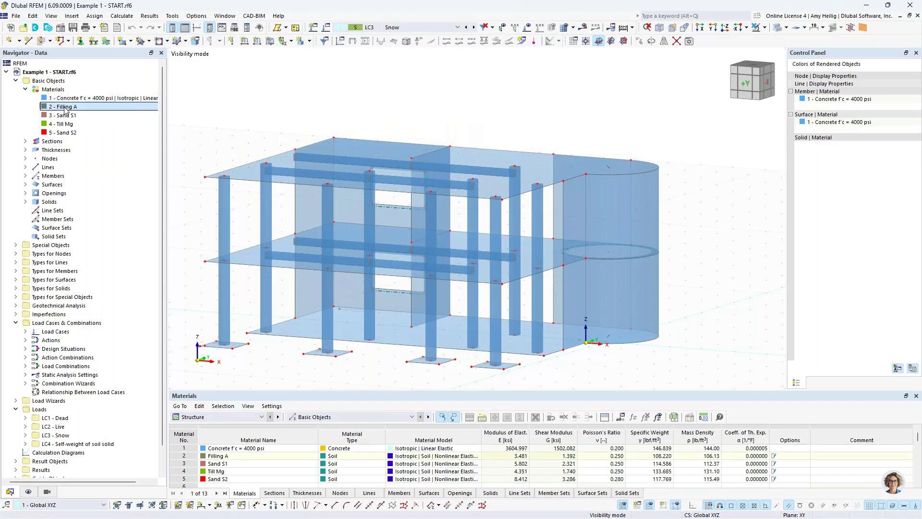
double_click(66, 107)
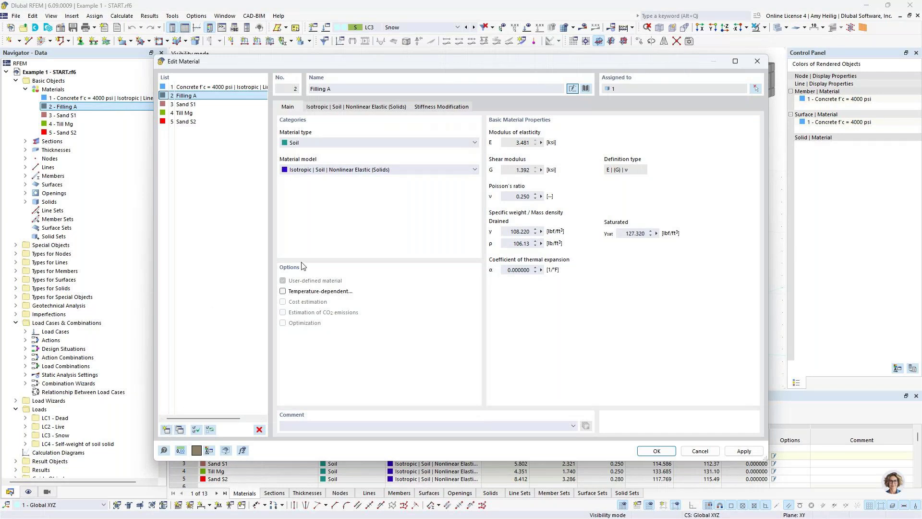
left_click(344, 144)
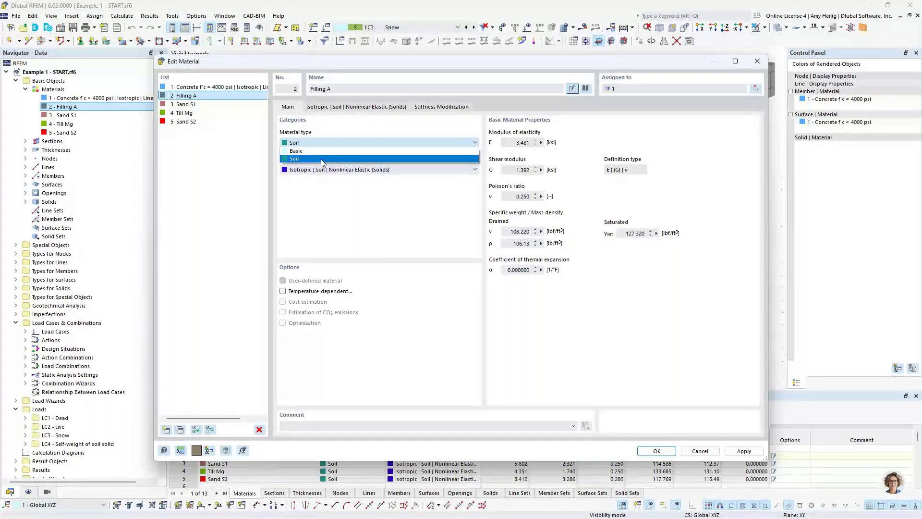
left_click(321, 159)
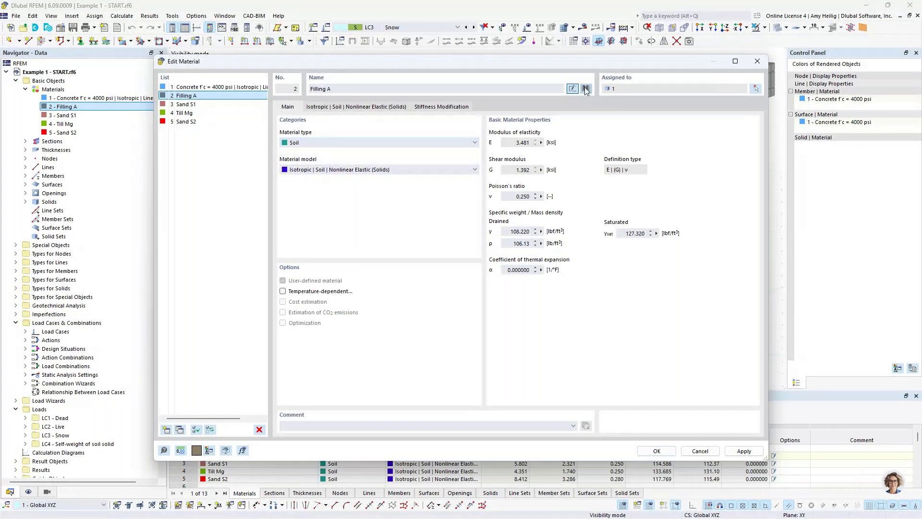
- Filter the material library to Soil, examine the available series, and leave the library without choosing a material
left_click(586, 89)
left_click(205, 126)
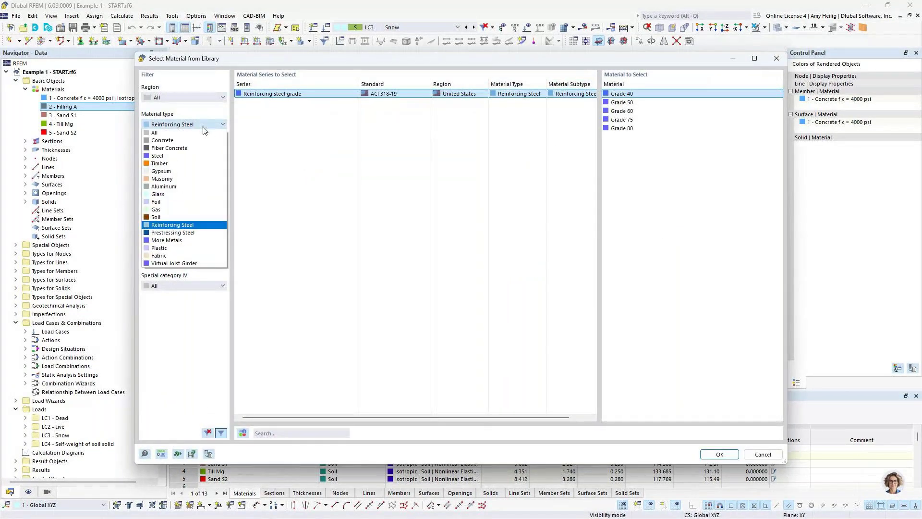
left_click(162, 221)
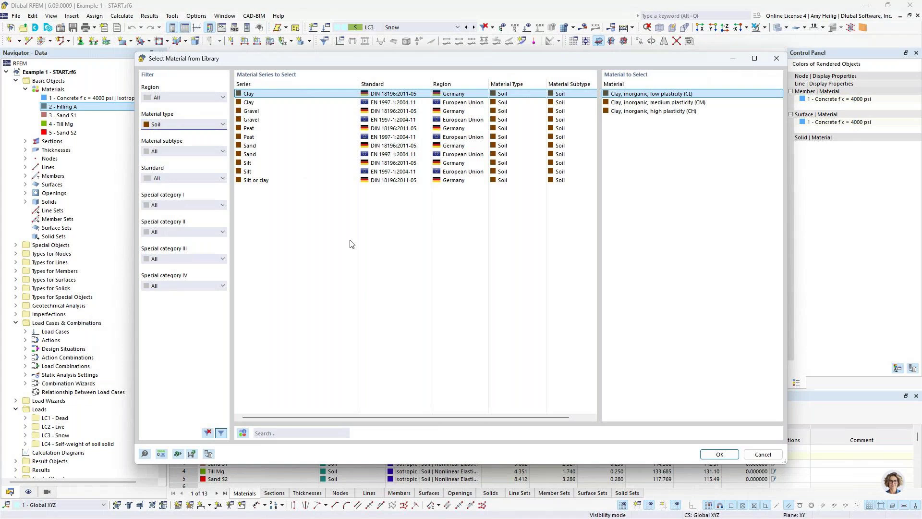
left_click(763, 454)
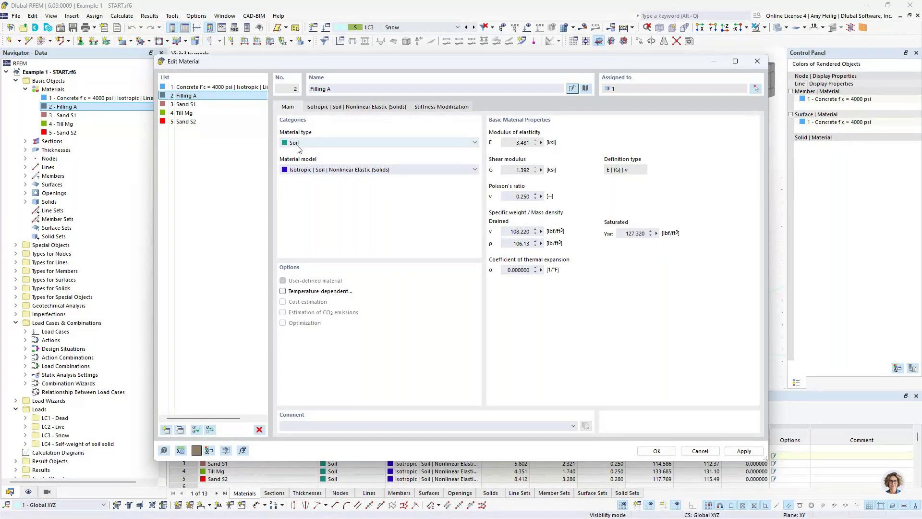
- Examine Filling A's available material models and its nonlinear elastic soil parameters
left_click(333, 171)
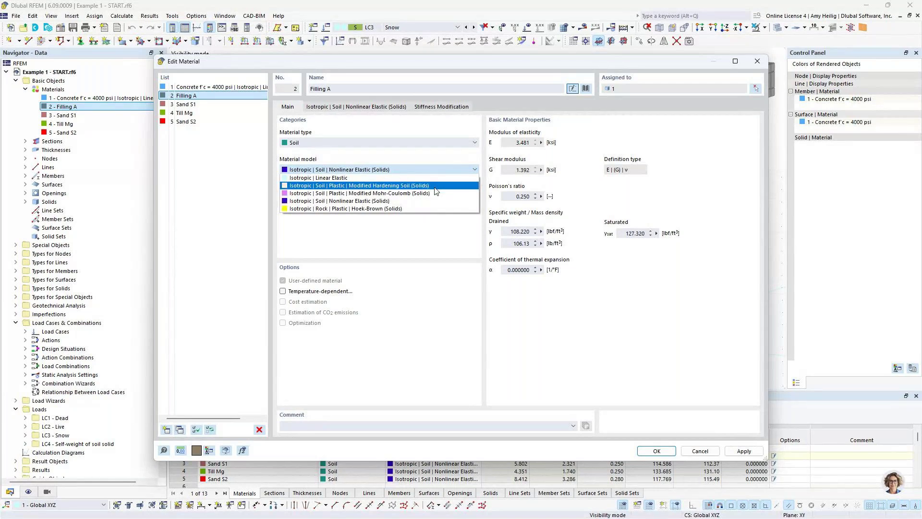
left_click(405, 245)
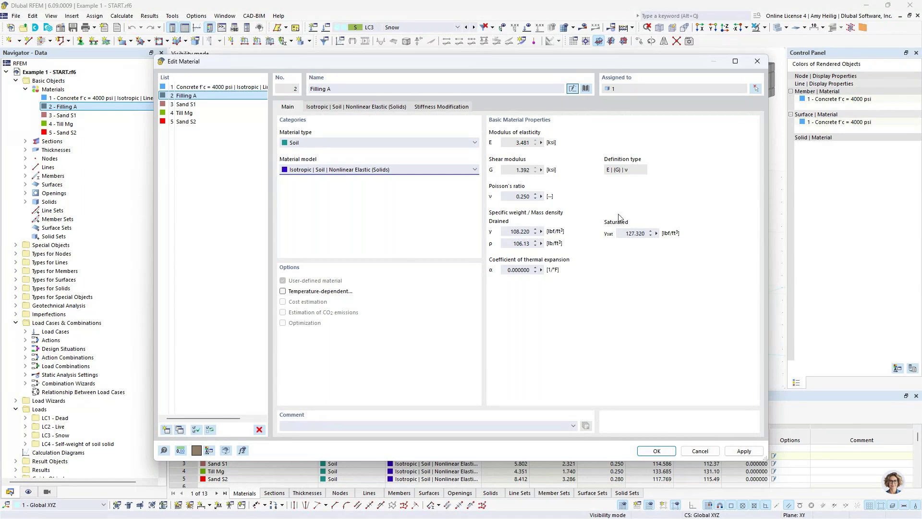
left_click(380, 109)
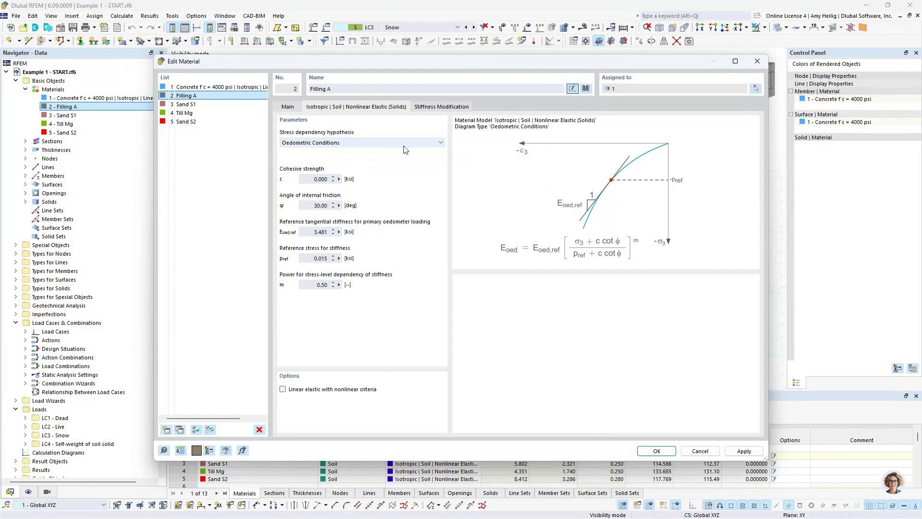
left_click(290, 106)
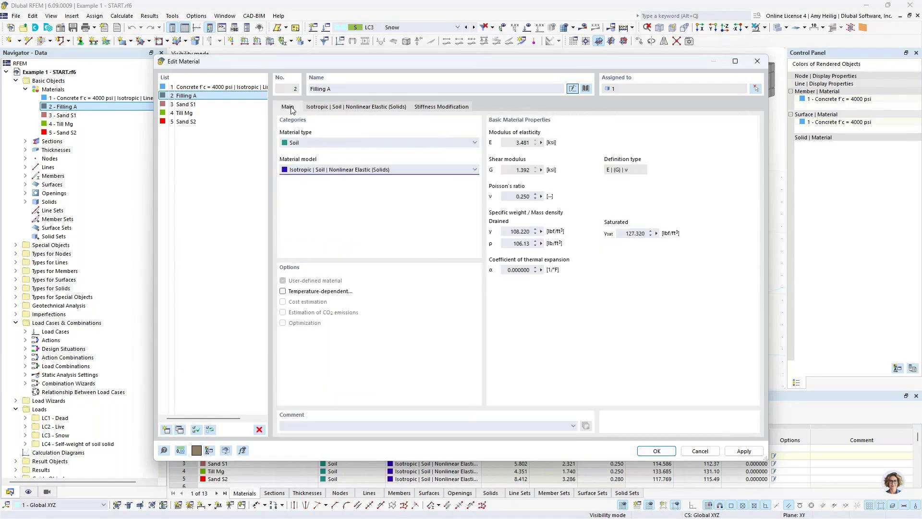
- Review the properties of the Sand S1, Till Mg and Sand S2 materials and close the material editor without changes
left_click(186, 106)
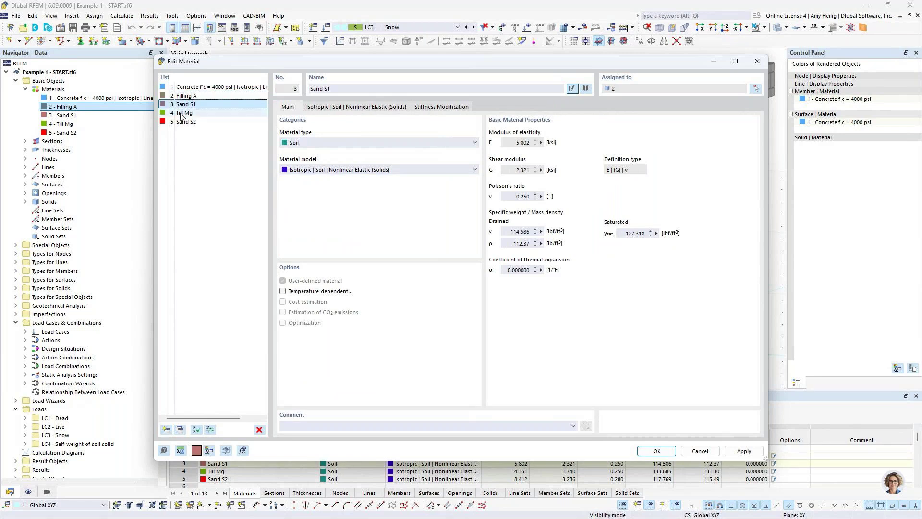
left_click(184, 113)
left_click(186, 123)
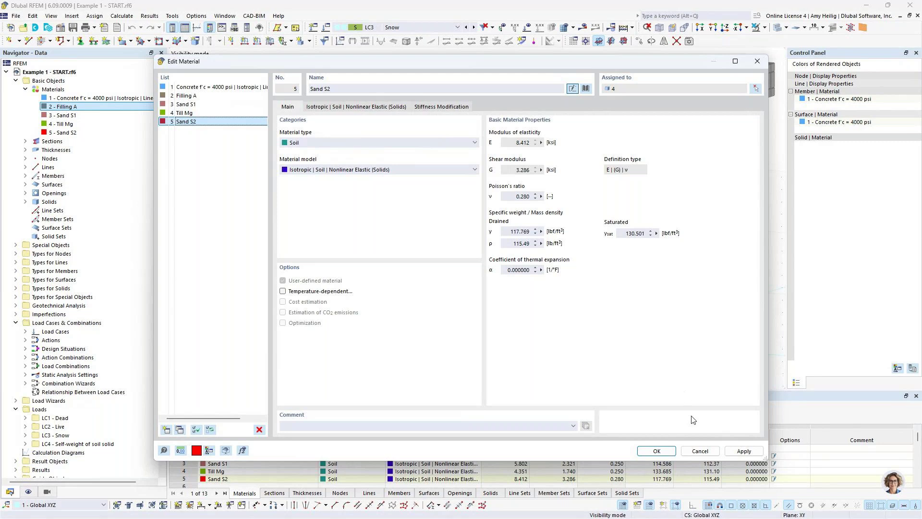
left_click(698, 452)
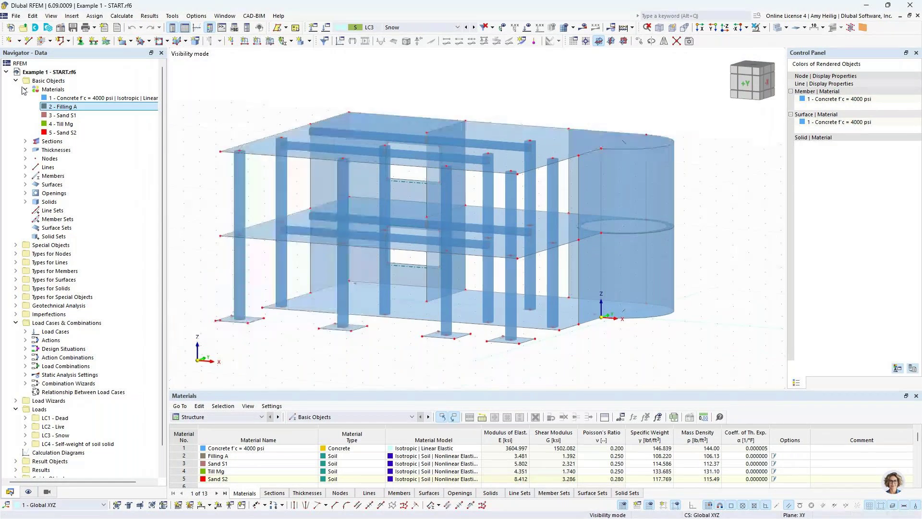
- Collapse the Basic Objects, Load Cases & Combinations and Loads branches of the model tree, and expand Geotechnical Analysis
left_click(16, 80)
left_click(15, 167)
left_click(16, 185)
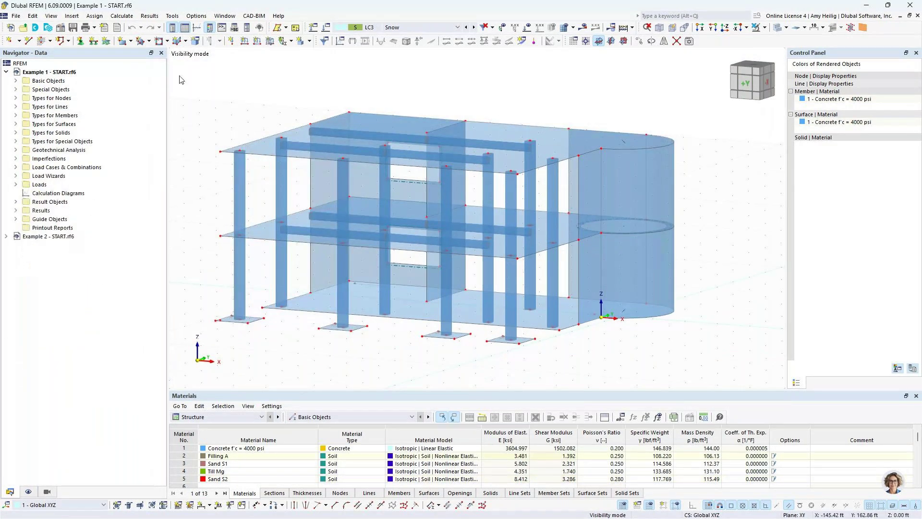
left_click(16, 150)
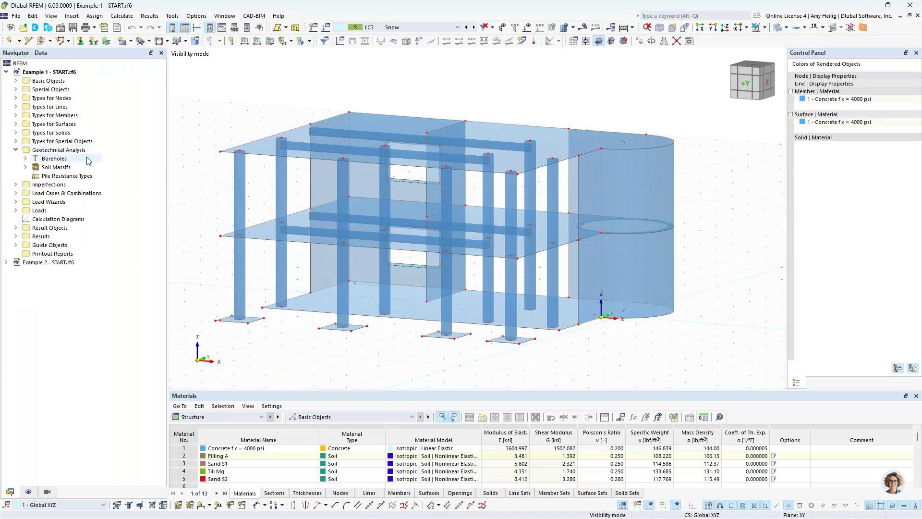
- Start a new borehole and set its X coordinate to -91.67 ft and its Y coordinate to 70.67 ft
right_click(73, 163)
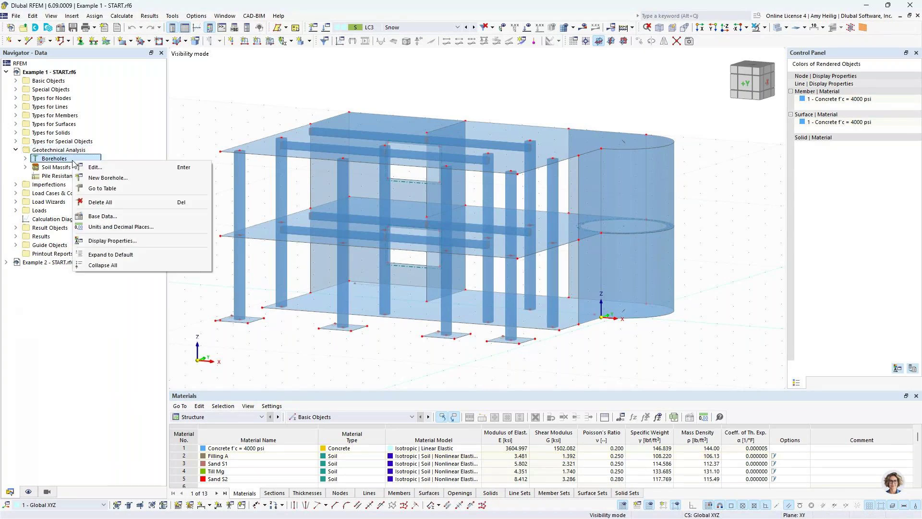
left_click(108, 177)
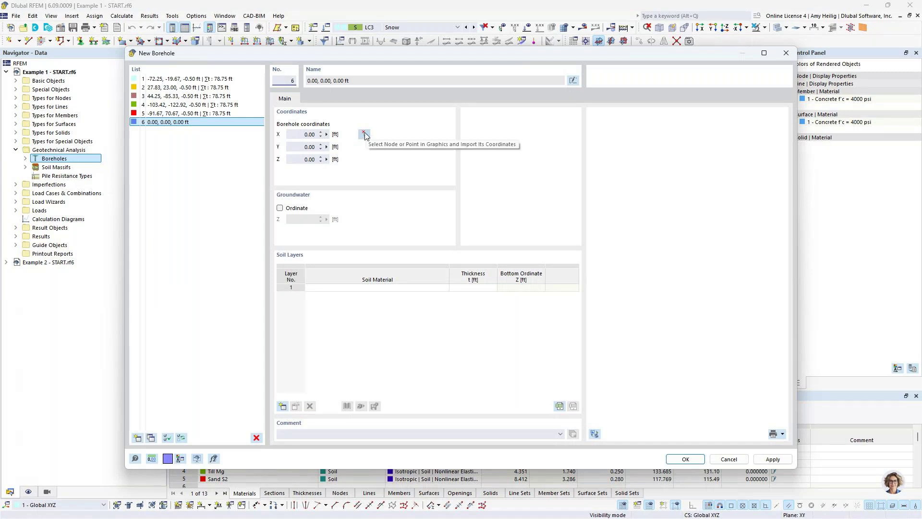
double_click(310, 134)
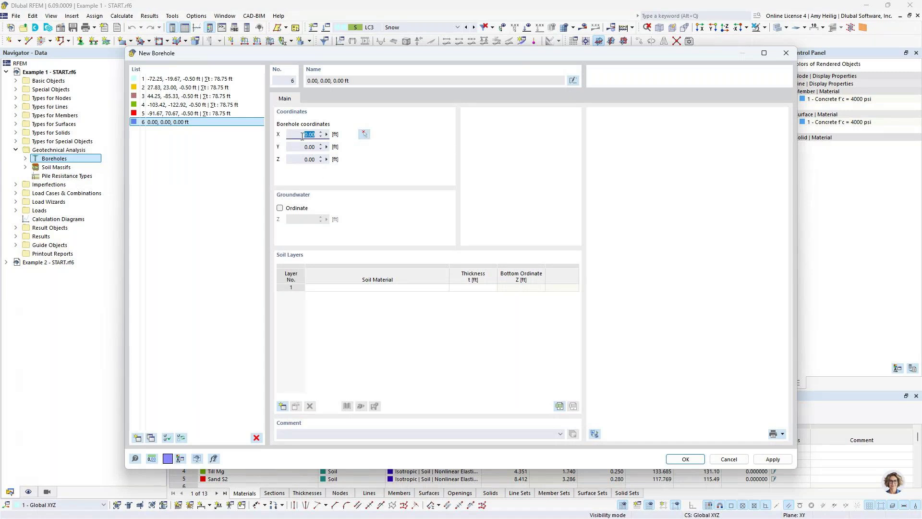
left_click_drag(316, 58, 430, 56)
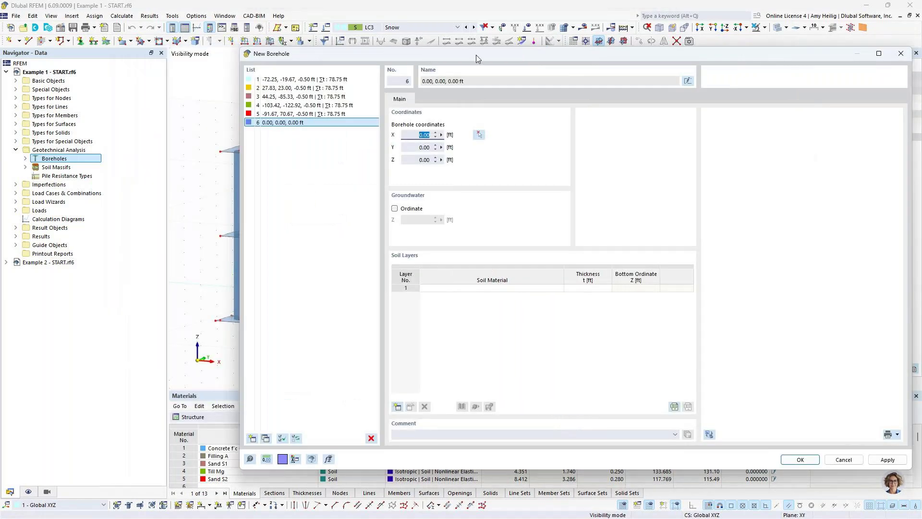
left_click_drag(476, 55, 402, 59)
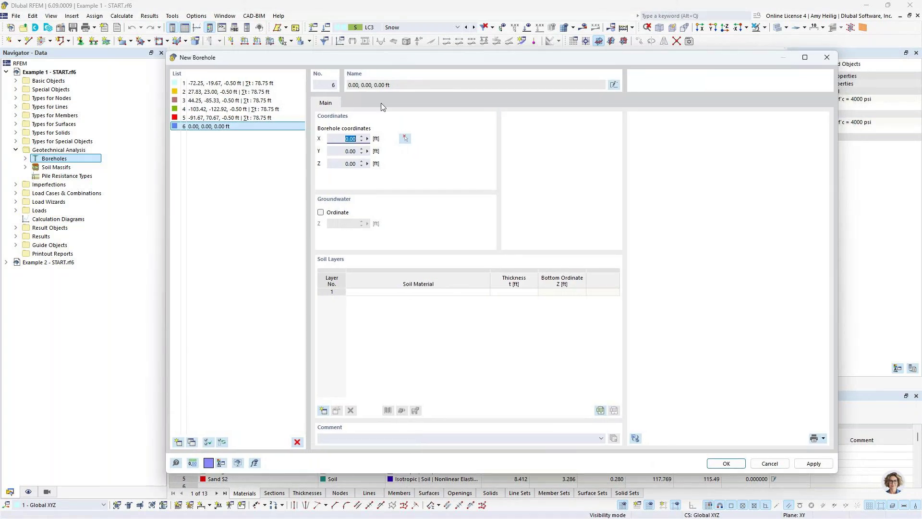
type("-91.67")
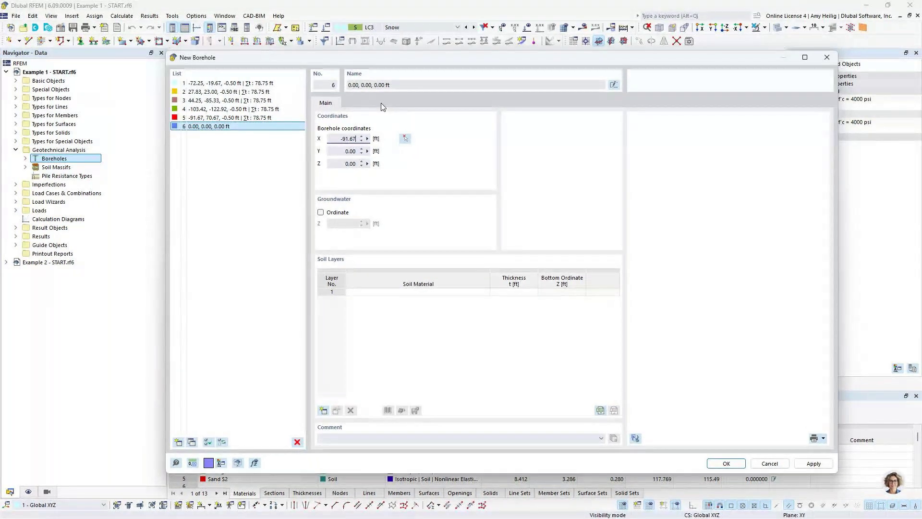
key("Tab")
type("70")
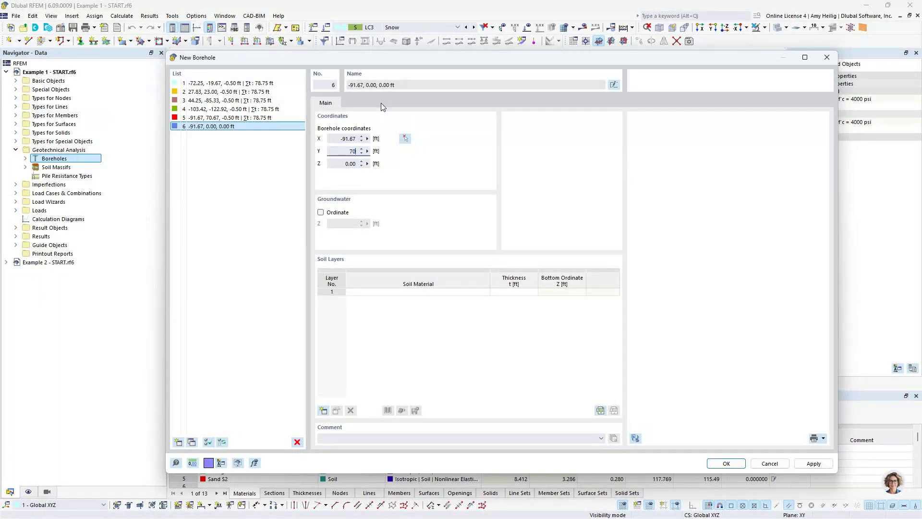
type(".67")
key("Tab")
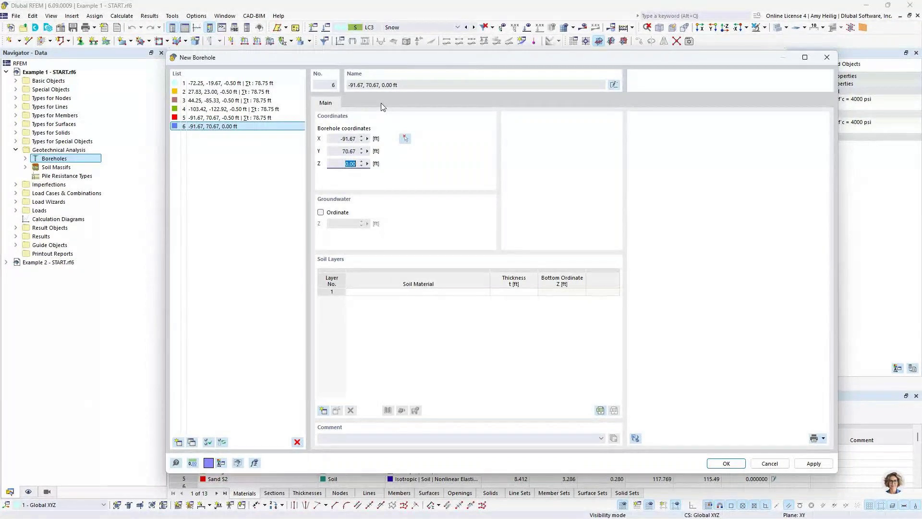
- Set the new borehole's Z coordinate to -0.5 ft and enable groundwater with an ordinate of -11.5 ft
type("-0.5")
left_click_drag(368, 66, 357, 356)
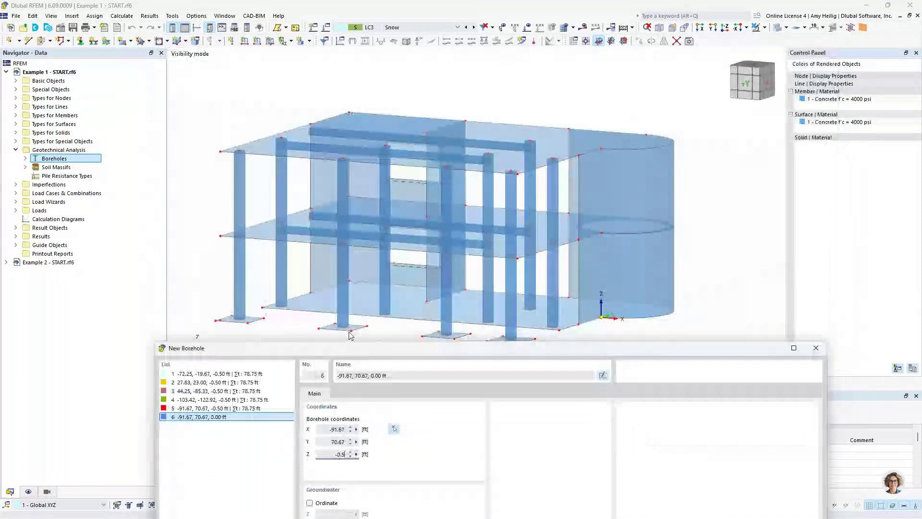
left_click_drag(354, 353, 378, 61)
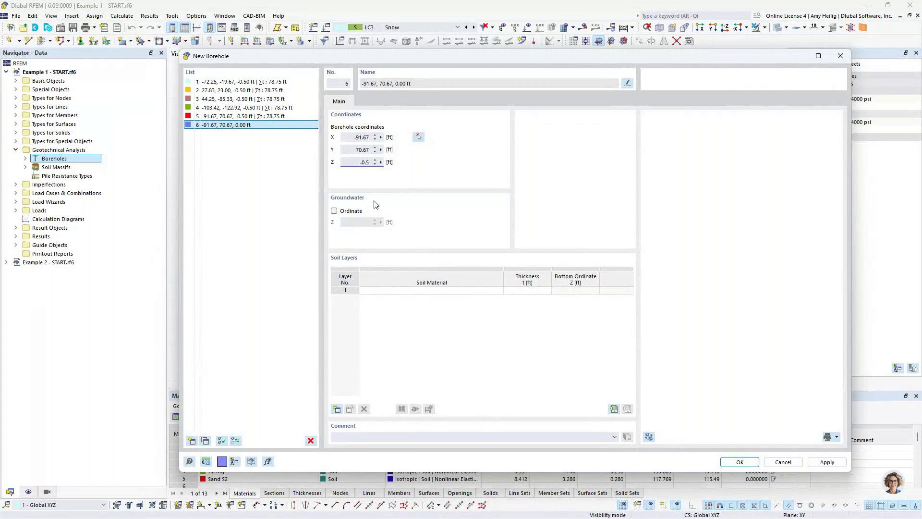
key("Tab")
left_click(334, 211)
type("-11.5")
- Assign Filling A to soil layer 1 and Sand S1 to soil layer 2 of the new borehole
left_click(461, 292)
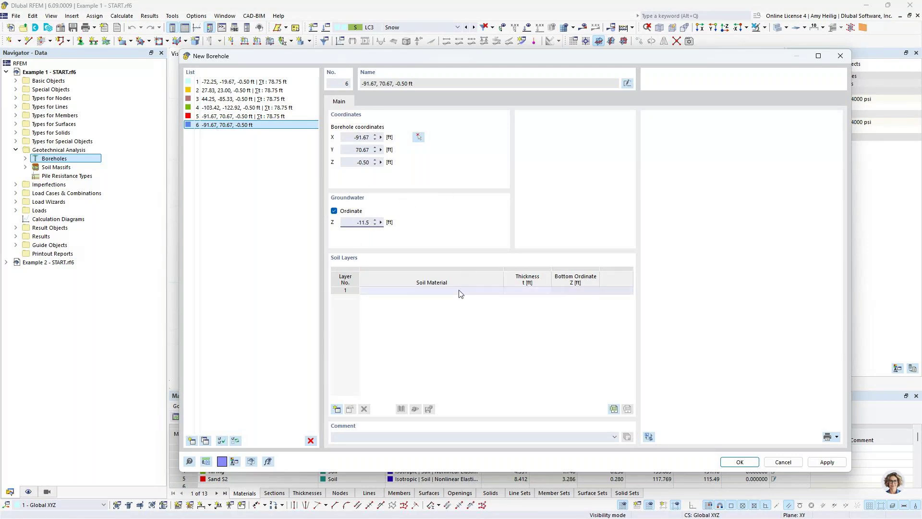
left_click(460, 292)
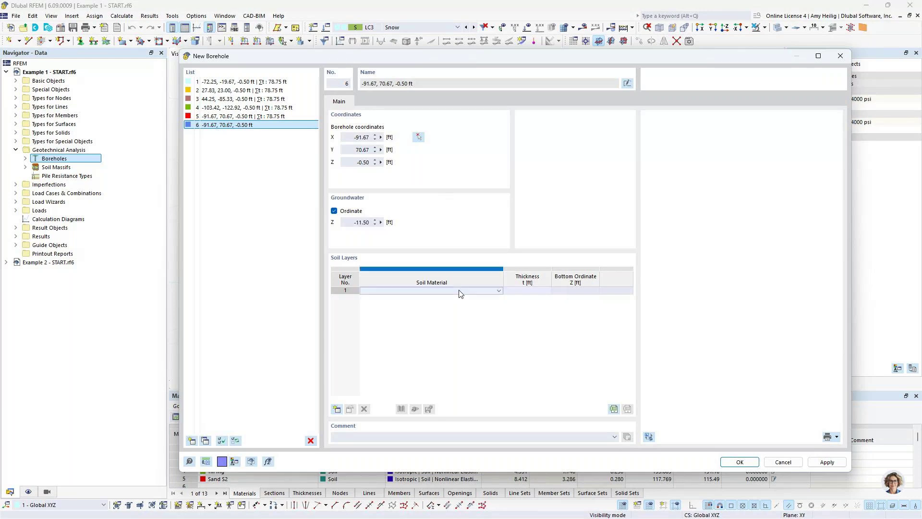
left_click(464, 291)
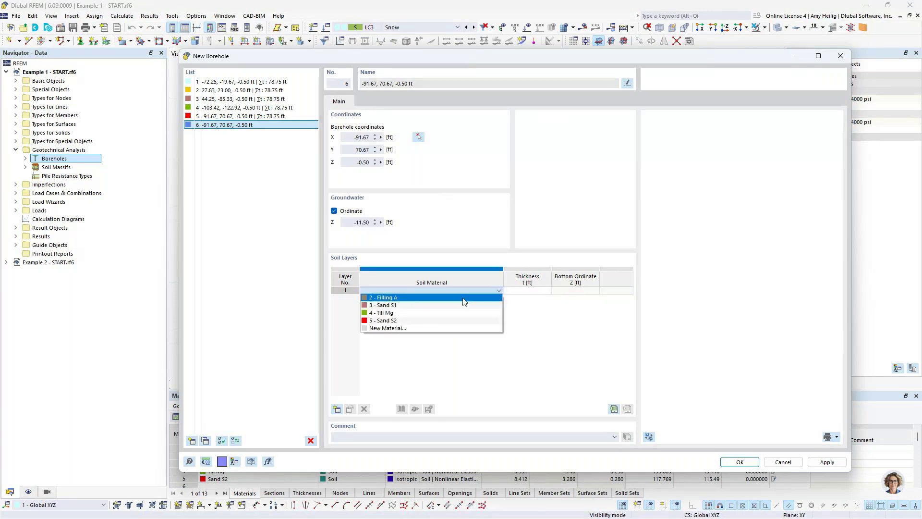
left_click(464, 302)
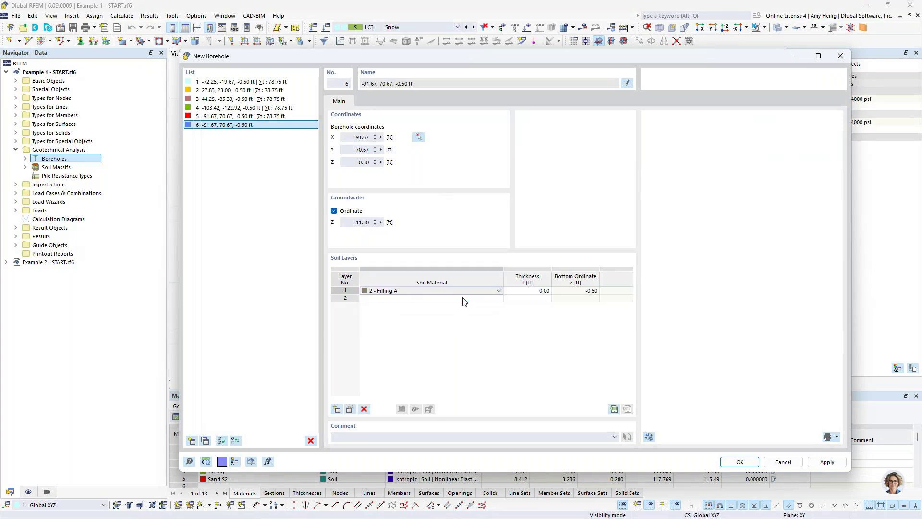
left_click(464, 301)
left_click(464, 301)
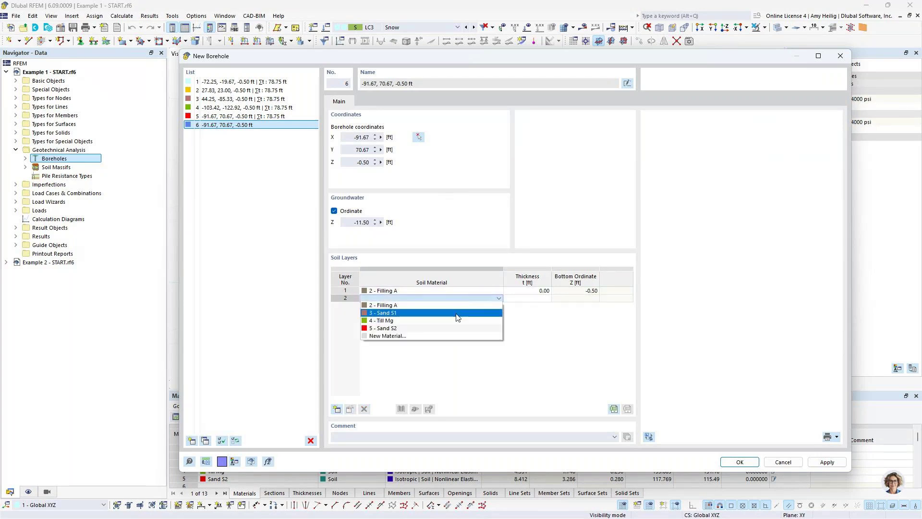
left_click(457, 318)
- Add Till Mg as soil layer 3 and Sand S2 as soil layer 4 of the new borehole
left_click(457, 306)
left_click(456, 306)
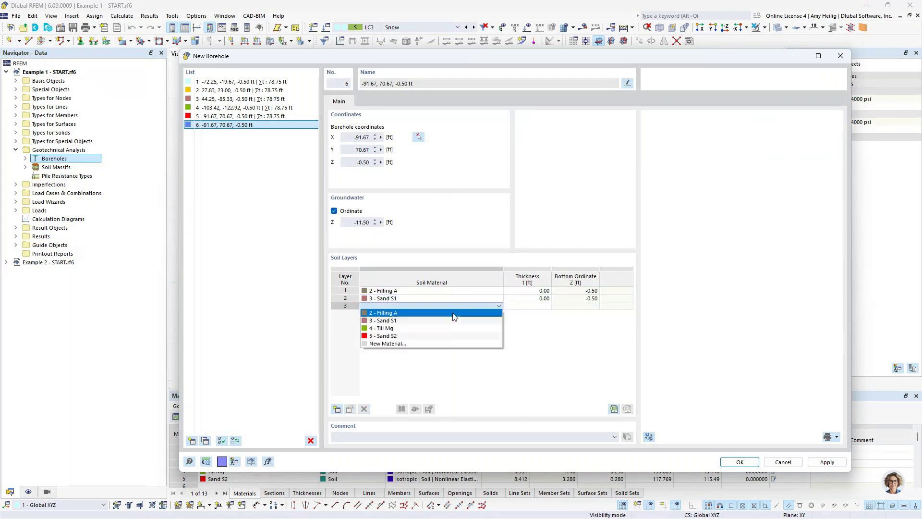
left_click(449, 328)
left_click(446, 314)
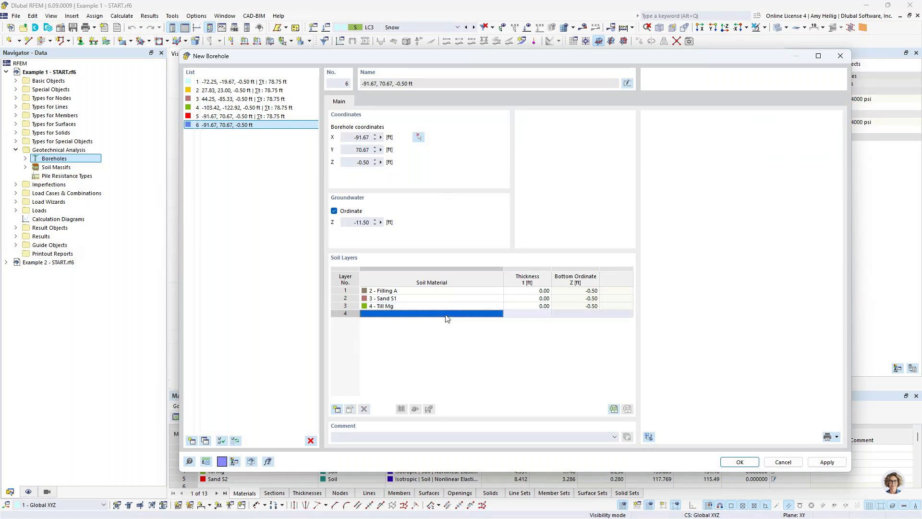
left_click(446, 318)
left_click(433, 347)
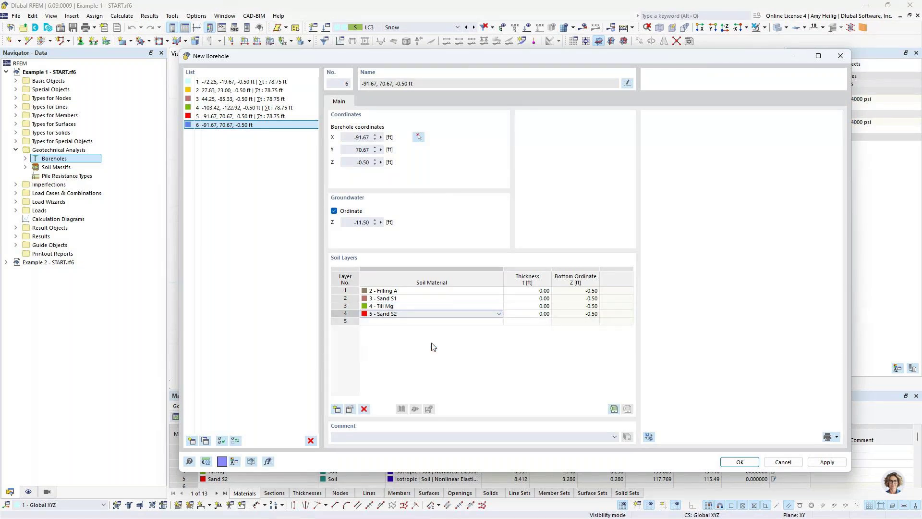
- Set the thicknesses of soil layers 1 to 4 to 19.67, 3.25, 19.67 and 36.16 ft, and discard the new borehole
left_click(516, 291)
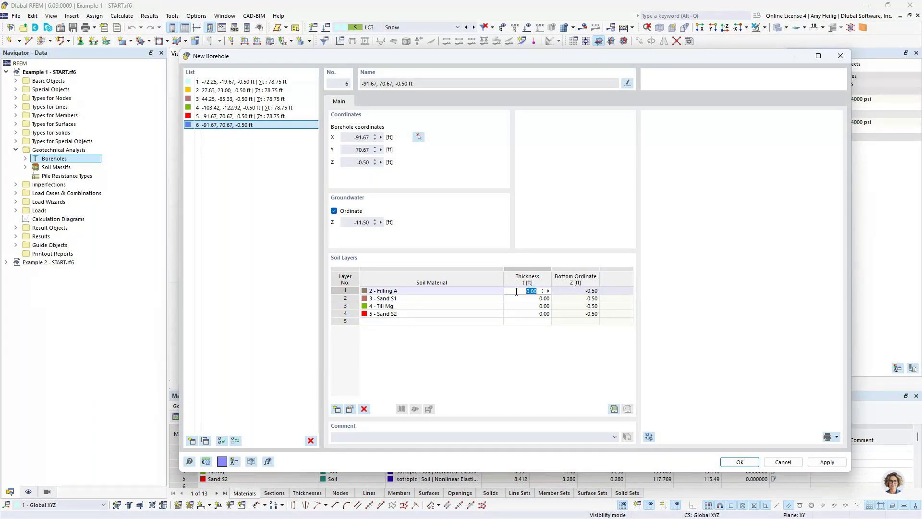
type("19.67")
key("Return")
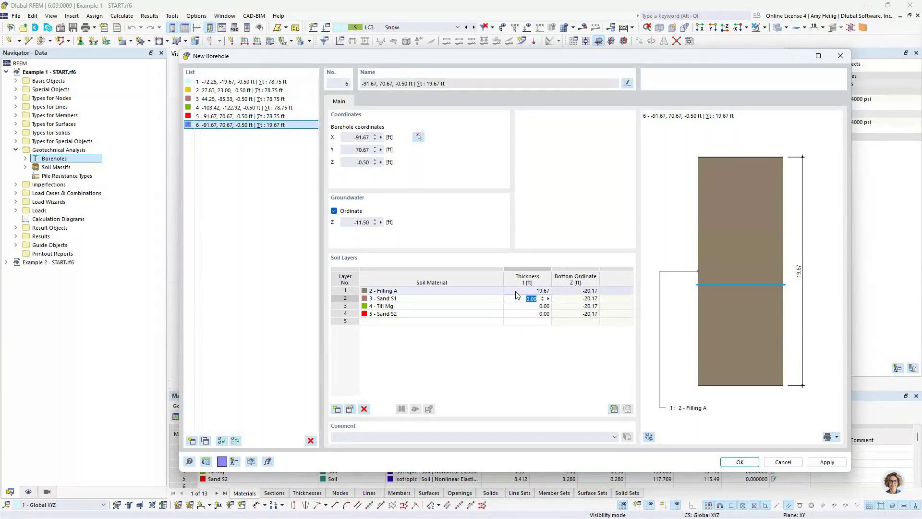
type("3.25")
key("Return")
type("19.67")
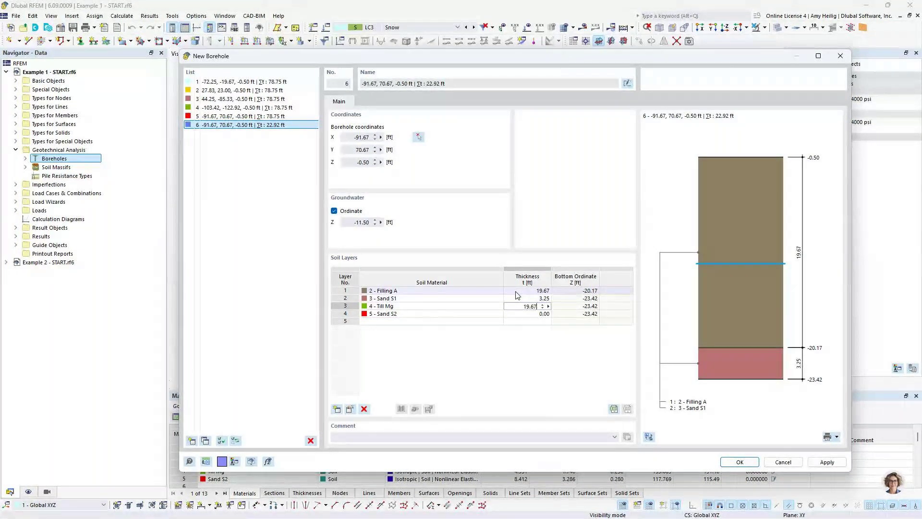
key("Return")
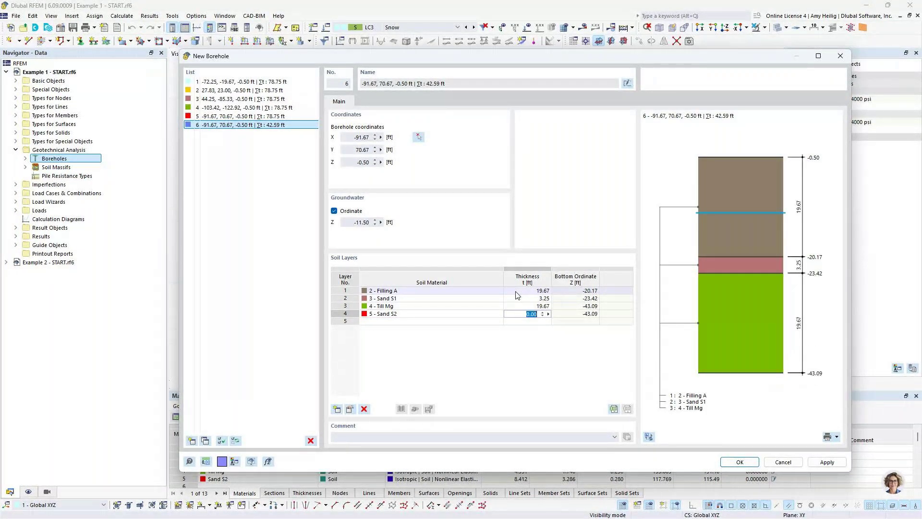
type("36.16")
left_click(515, 292)
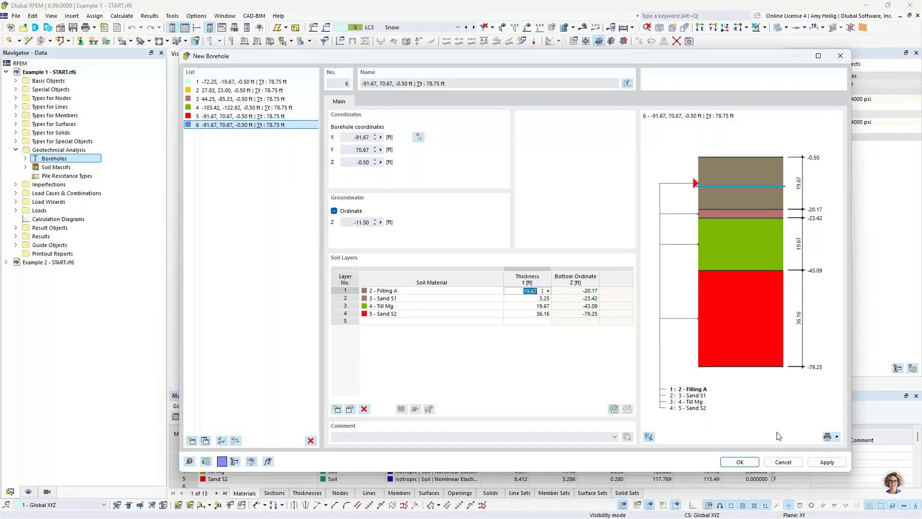
left_click(782, 464)
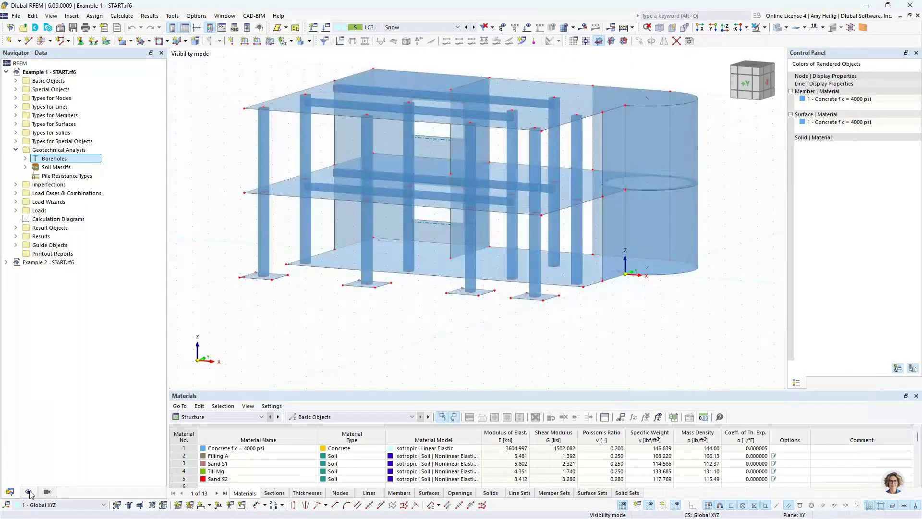
- Turn on the display of boreholes under Geotechnical Analysis and inspect their positions around the building
left_click(28, 491)
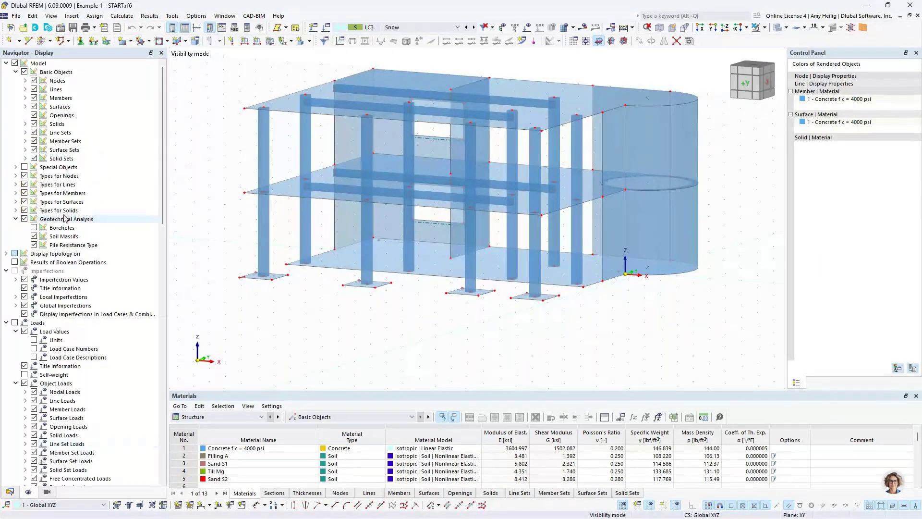
left_click(34, 227)
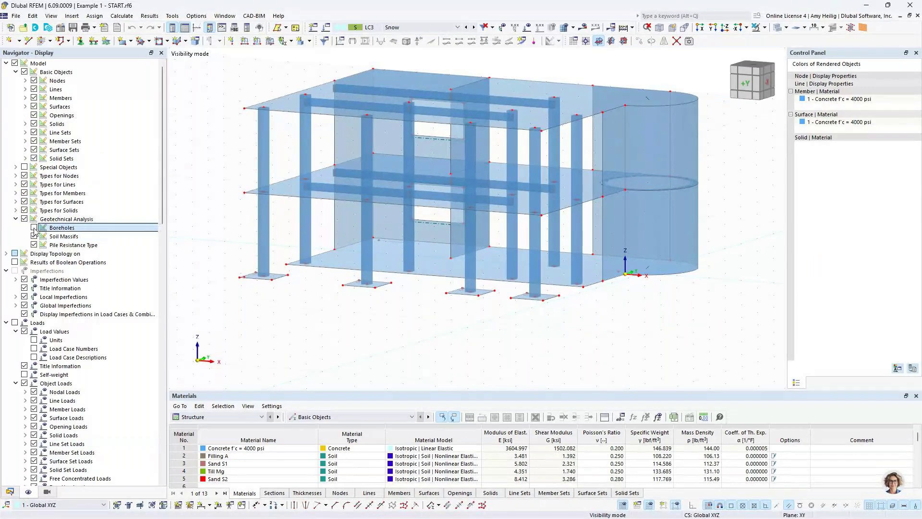
left_click(34, 227)
scroll(353, 188, "down", 3)
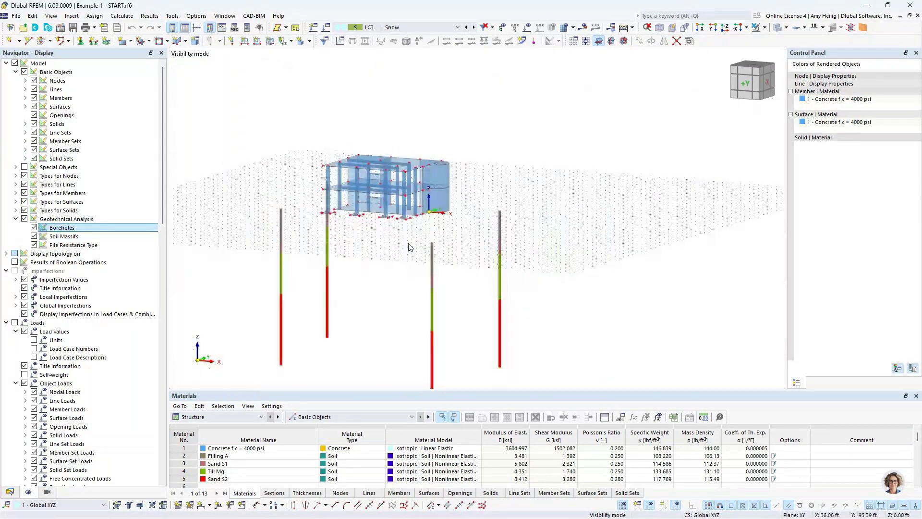
middle_click_drag(420, 254, 464, 263)
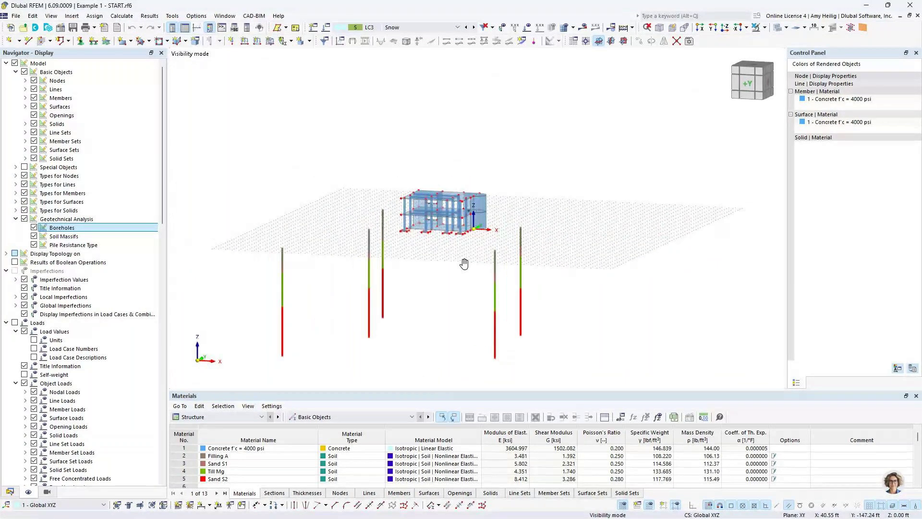
mouse_move(464, 264)
middle_mouse_down("ctrl")
mouse_move(369, 263)
mouse_move(391, 272)
mouse_move(323, 313)
middle_mouse_up("ctrl")
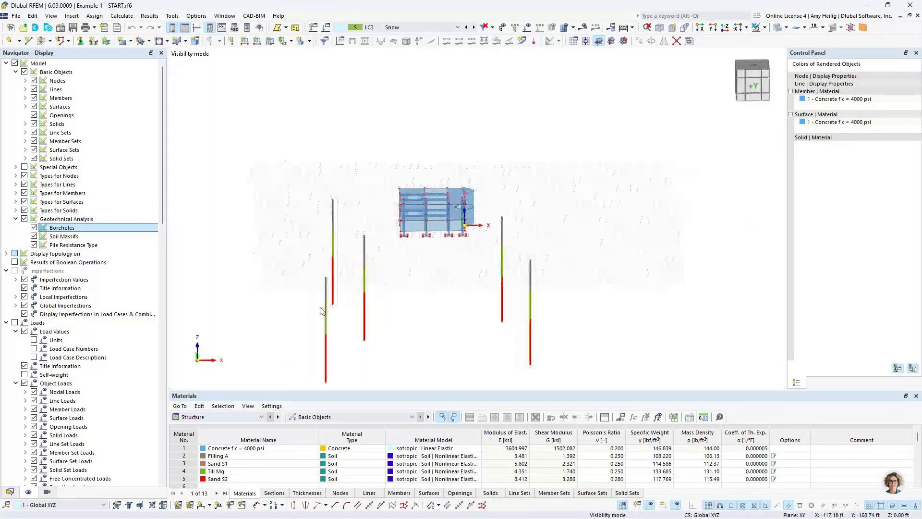
- Open the existing soil massif, Massif 1, for editing and examine the available soil massif types, leaving Boreholes selected
left_click(10, 491)
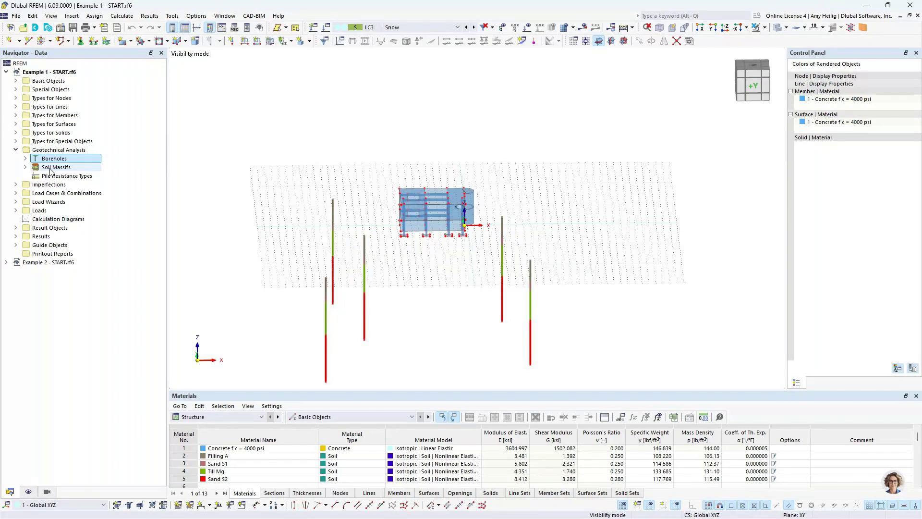
left_click(26, 167)
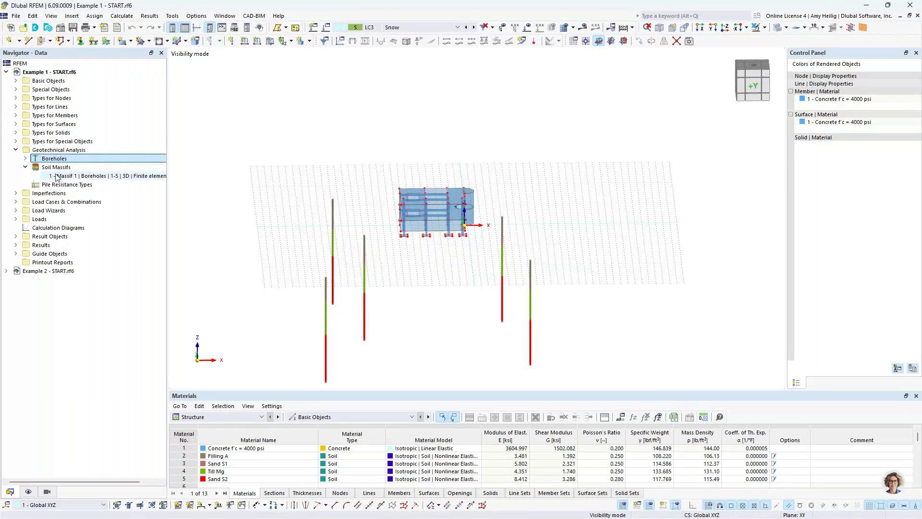
left_click(56, 176)
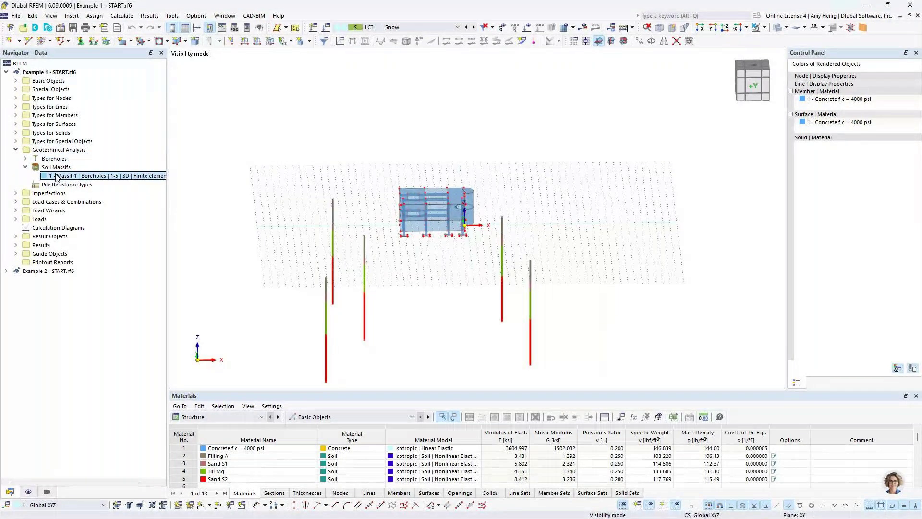
double_click(56, 177)
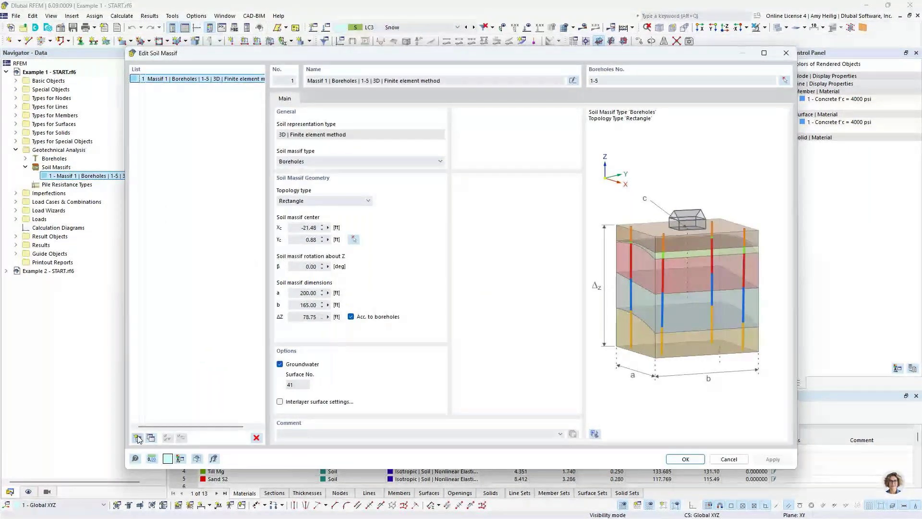
left_click(313, 161)
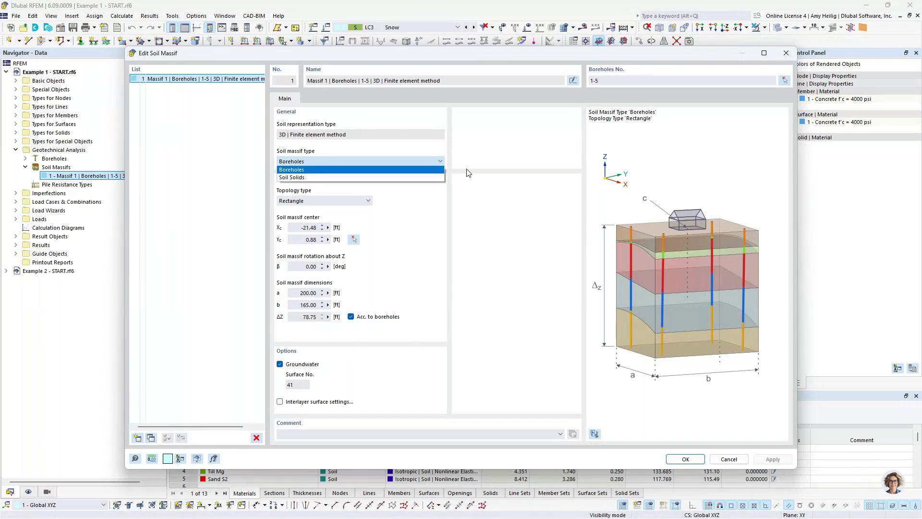
left_click(482, 171)
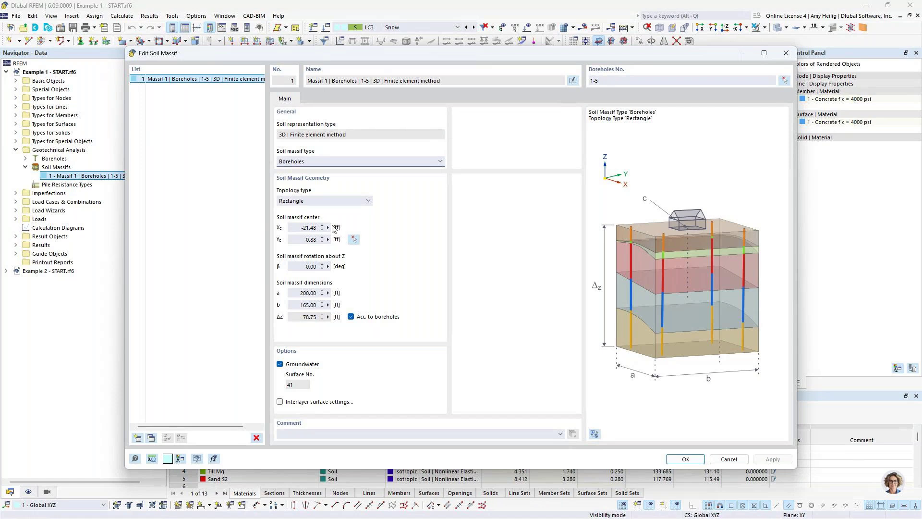
- Pick the soil massif's center in the model at X -21.48 ft and Y 0.88 ft
left_click(353, 240)
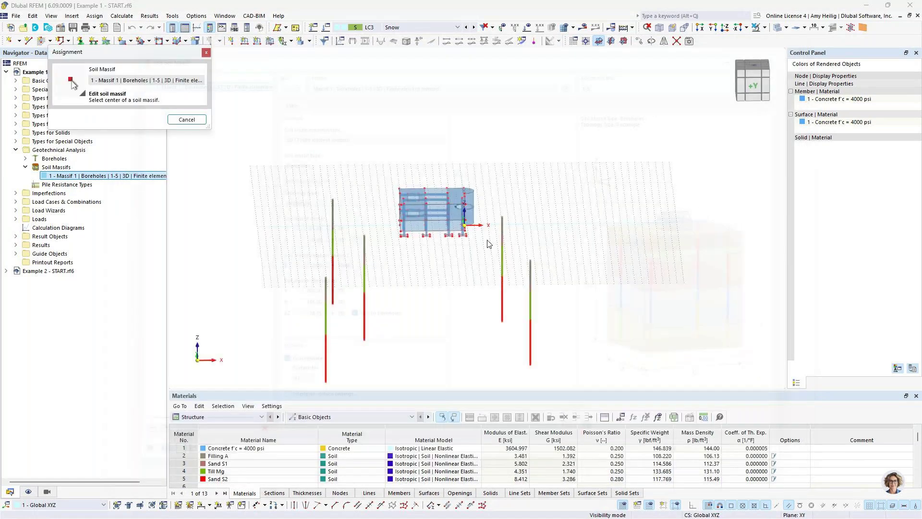
scroll(414, 232, "up", 5)
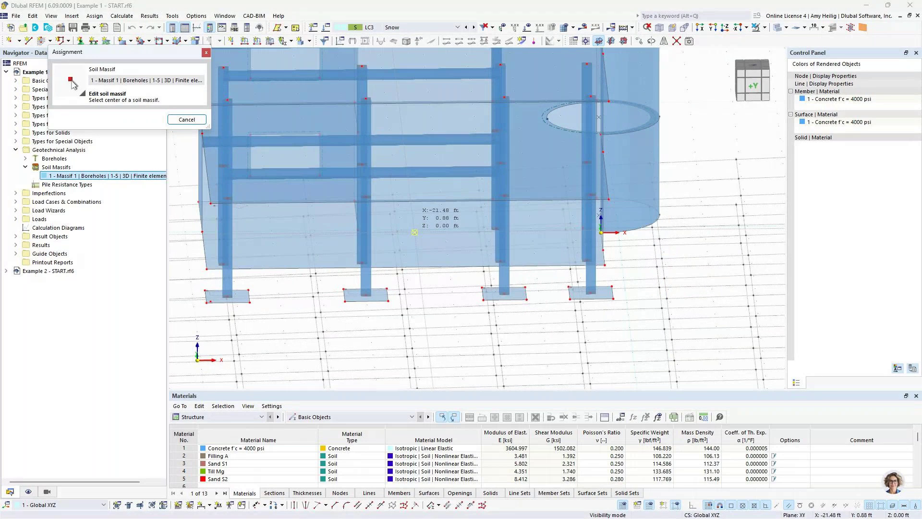
left_click(415, 232)
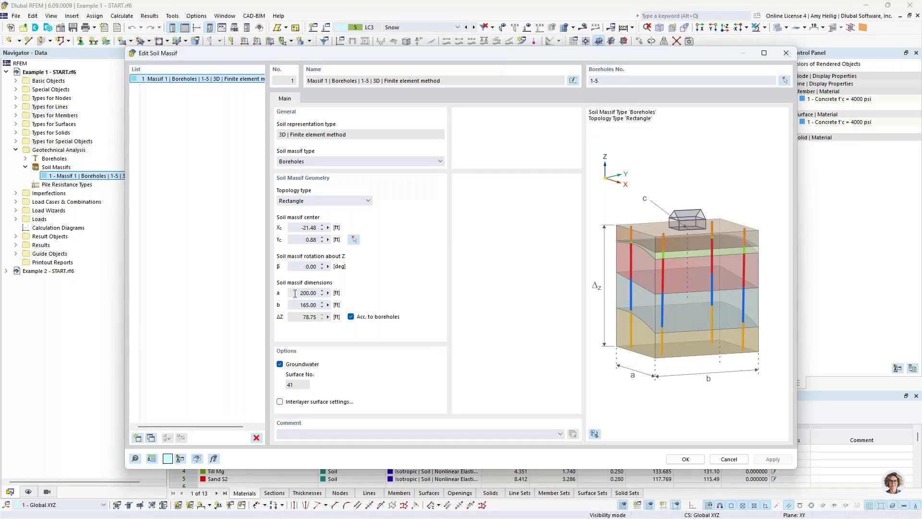
- Examine the soil massif's plan dimensions a and b, and close its settings without saving
left_click_drag(295, 293, 360, 298)
left_click_drag(531, 59, 694, 68)
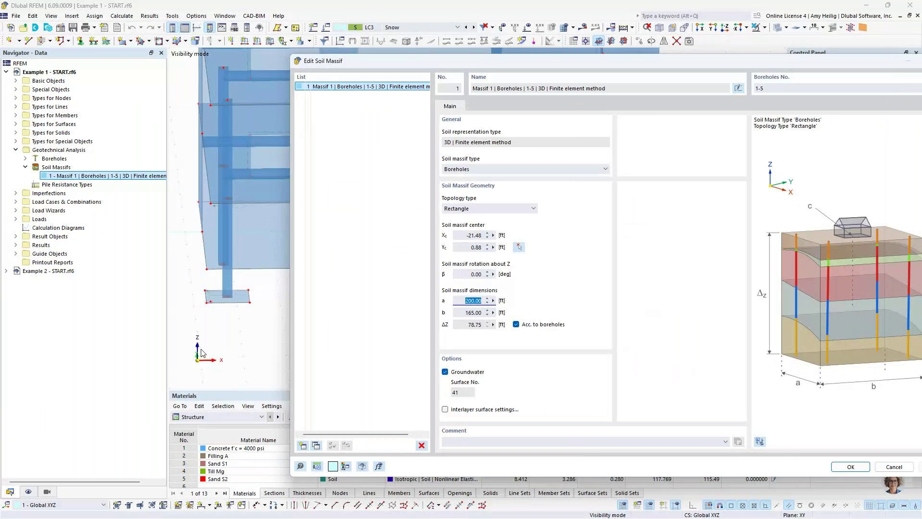
left_click_drag(608, 62, 450, 50)
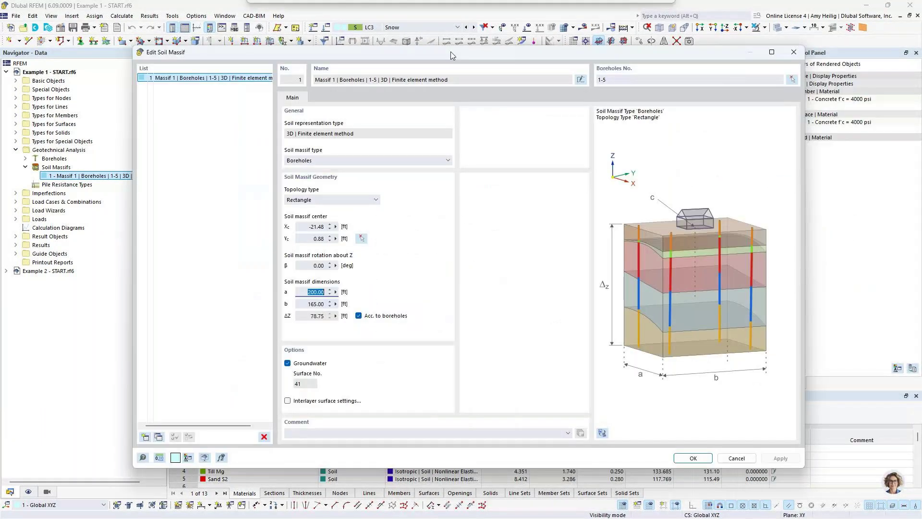
left_click(302, 302)
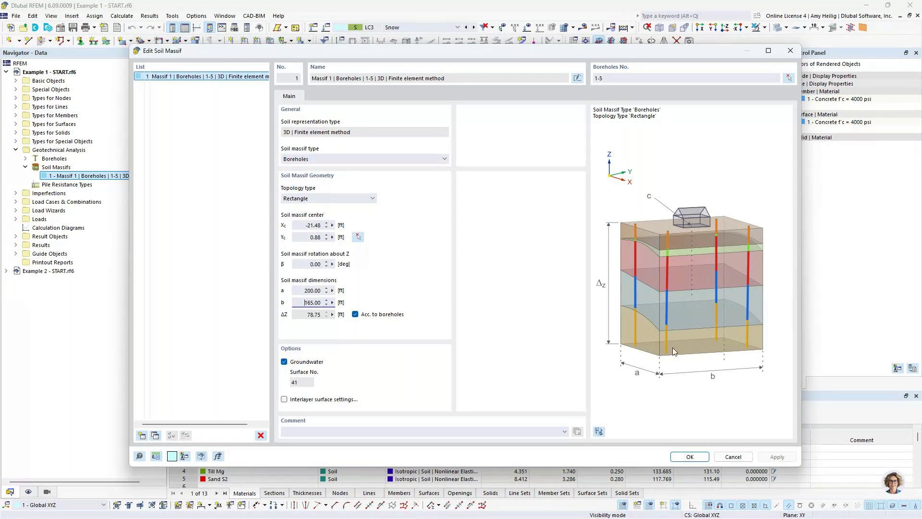
left_click(742, 458)
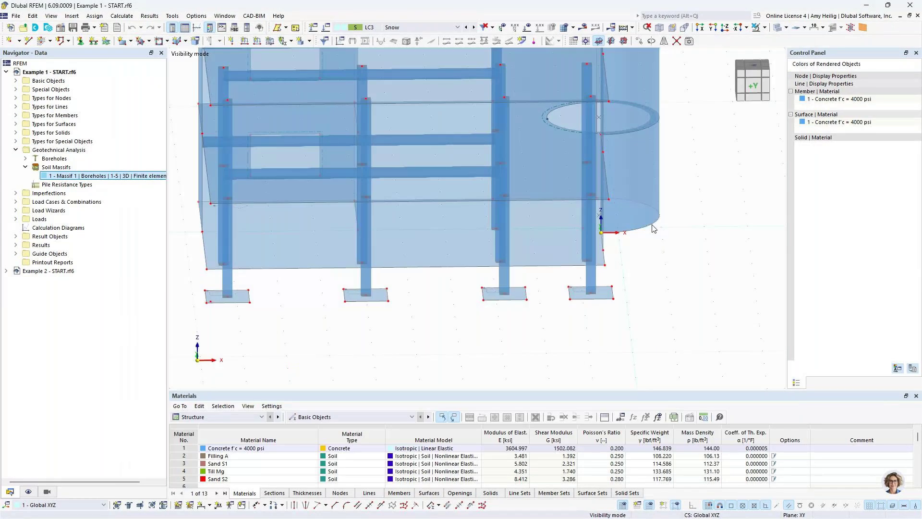
- Cancel the visibility mode so that all objects are shown, and switch the model to solid display
left_click(764, 27)
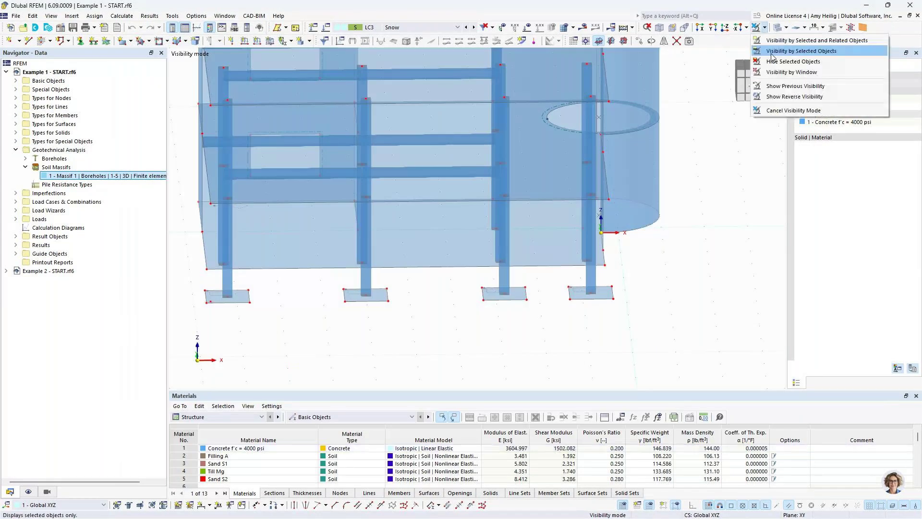
left_click(771, 111)
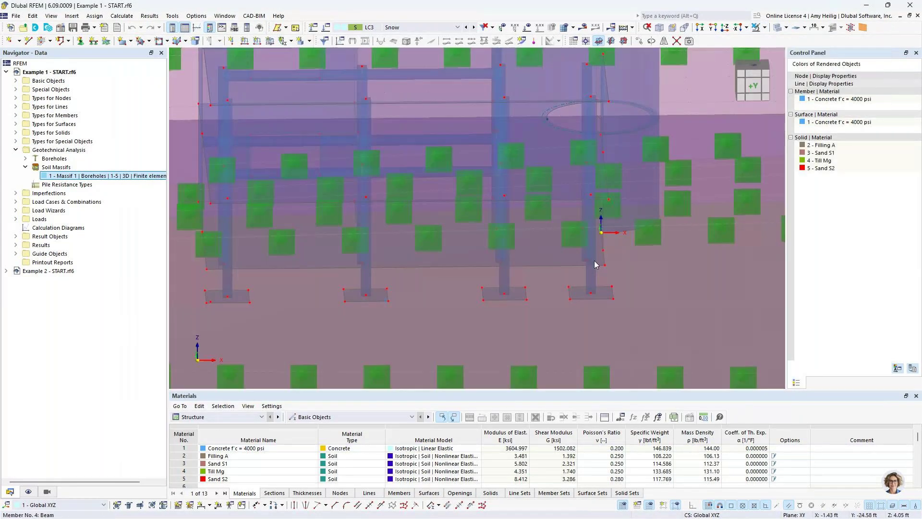
scroll(595, 262, "down", 3)
scroll(595, 263, "down", 5)
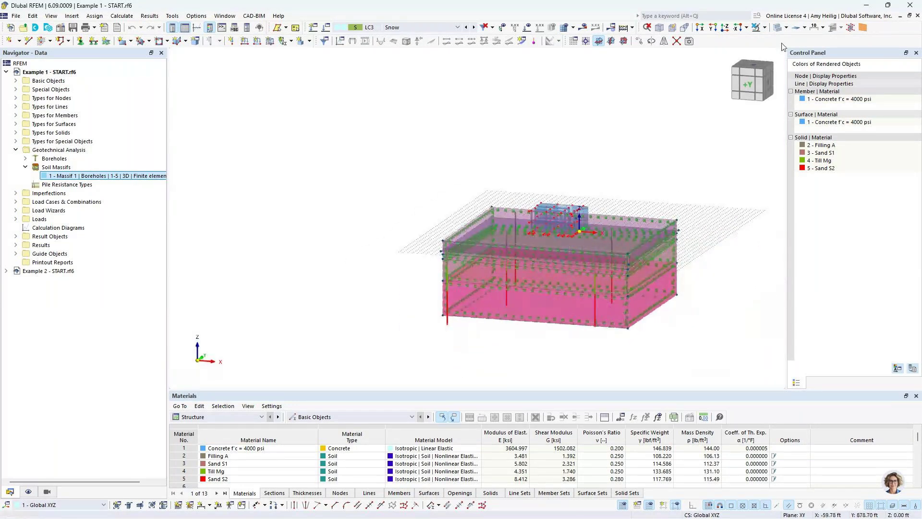
left_click(777, 29)
middle_click_drag(691, 190, 616, 158)
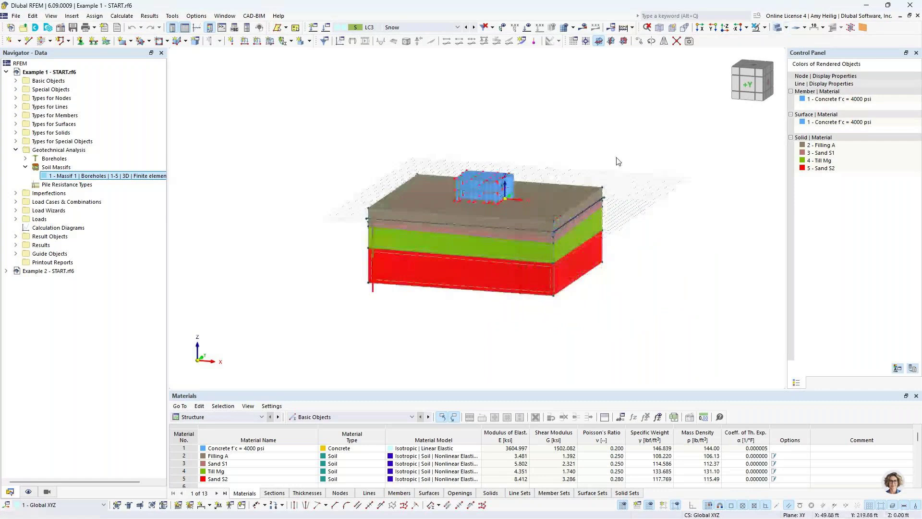
scroll(552, 240, "up", 2)
scroll(551, 235, "up", 1)
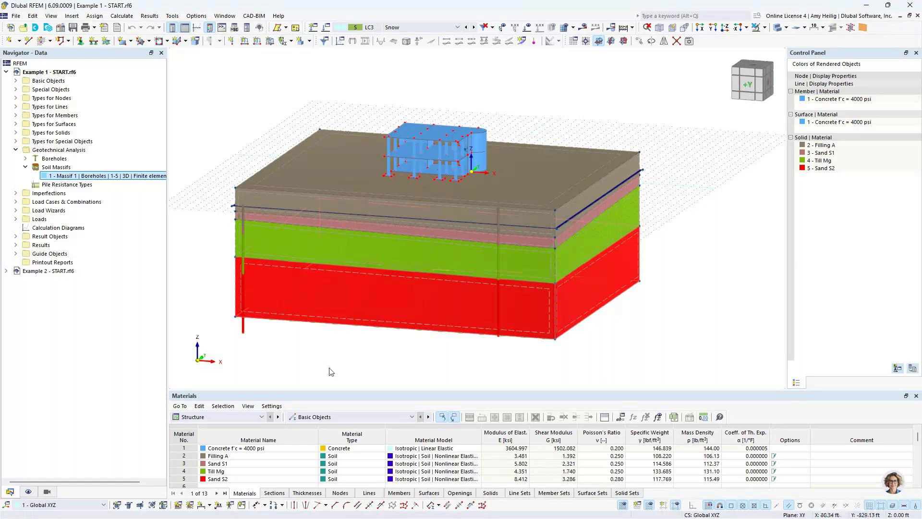
- Inspect the soil layers from several sides and the massif's surface supports in transparent display, and return to solid display
middle_click_drag(330, 372, 513, 340, "ctrl")
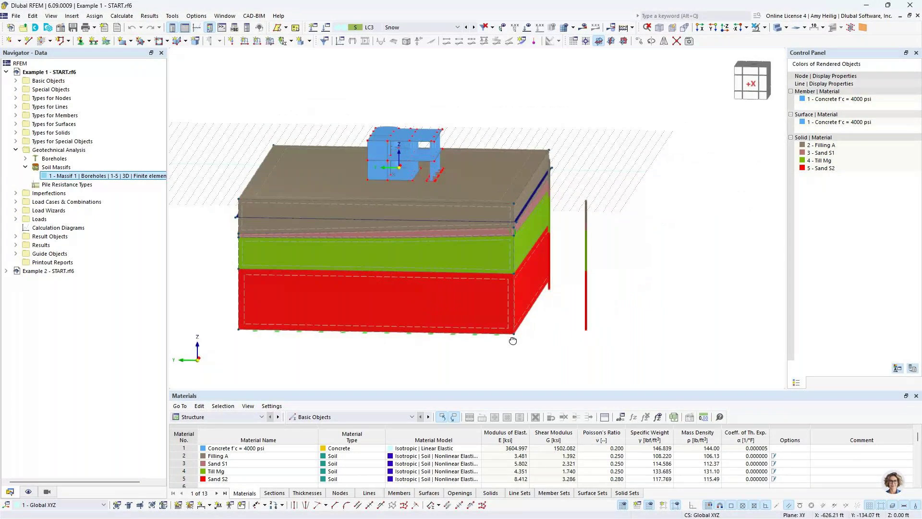
middle_click_drag(512, 340, 526, 345, "ctrl")
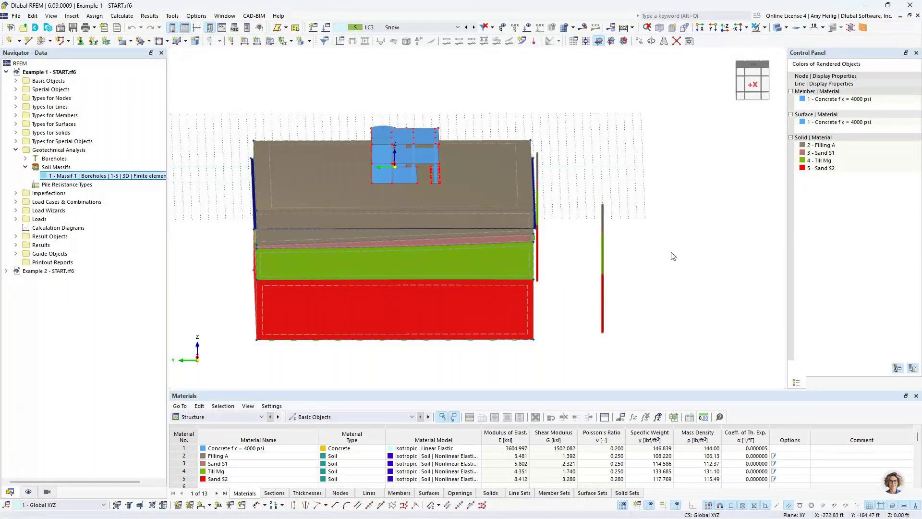
middle_click_drag(665, 299, 581, 310, "ctrl")
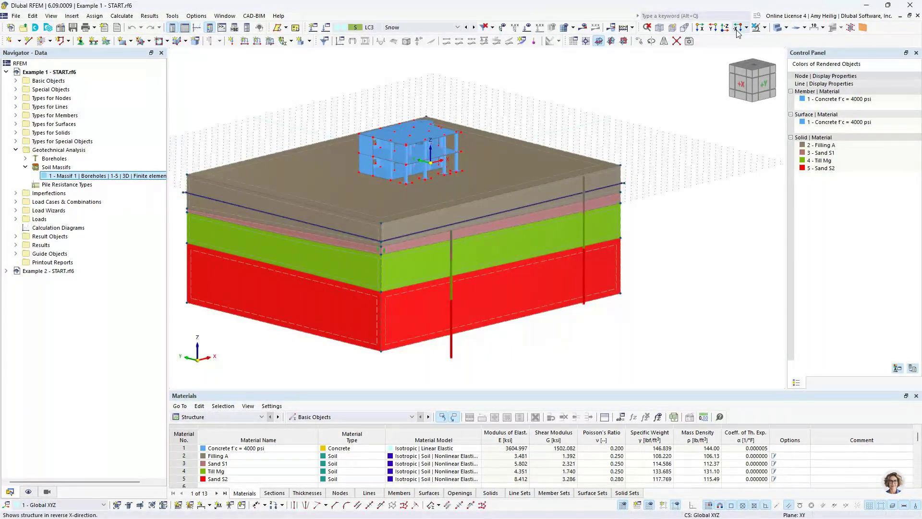
left_click(778, 28)
middle_click_drag(672, 227, 700, 226)
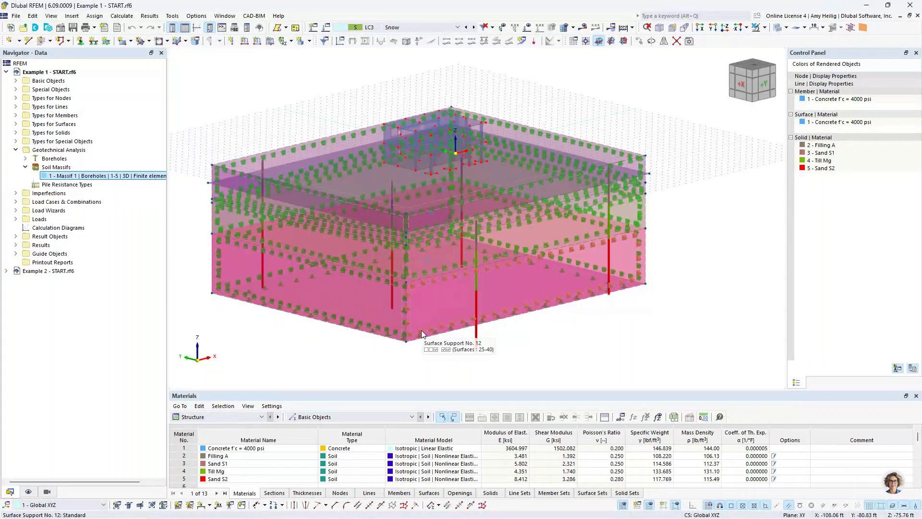
scroll(422, 330, "up", 2)
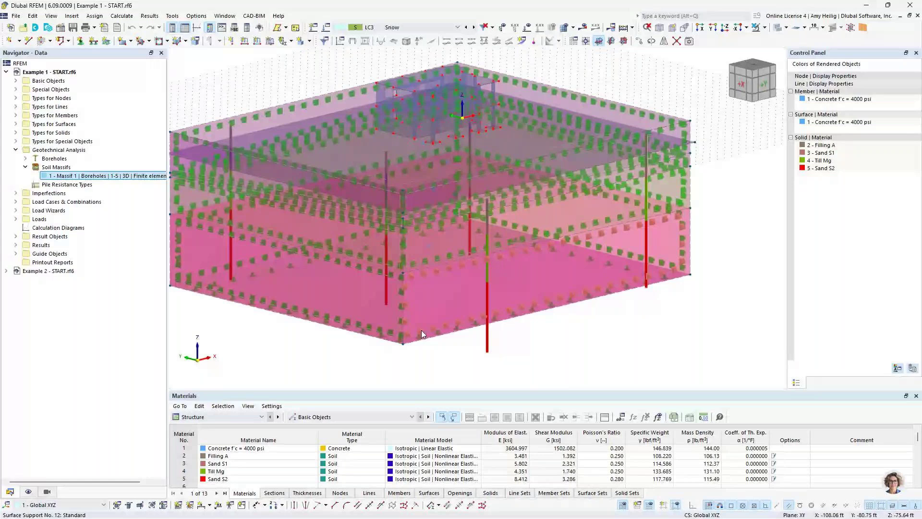
middle_click_drag(422, 330, 428, 333)
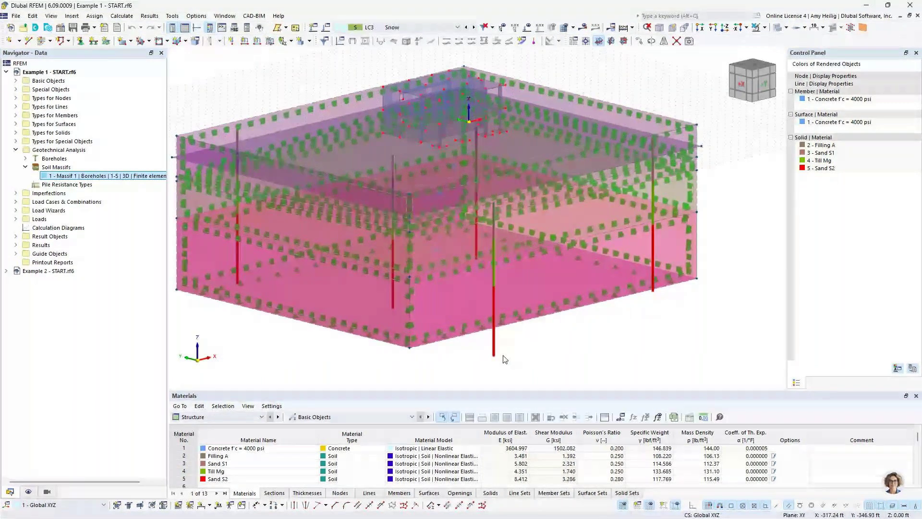
left_click(778, 29)
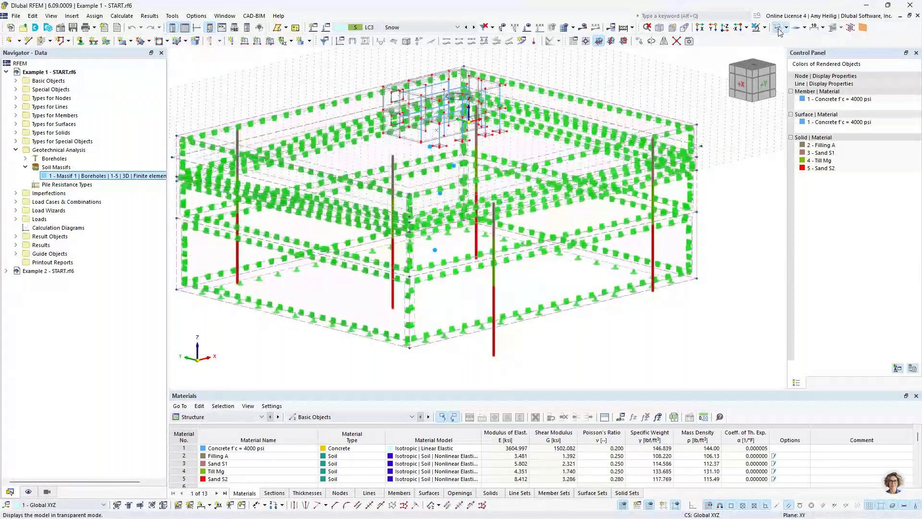
left_click(778, 29)
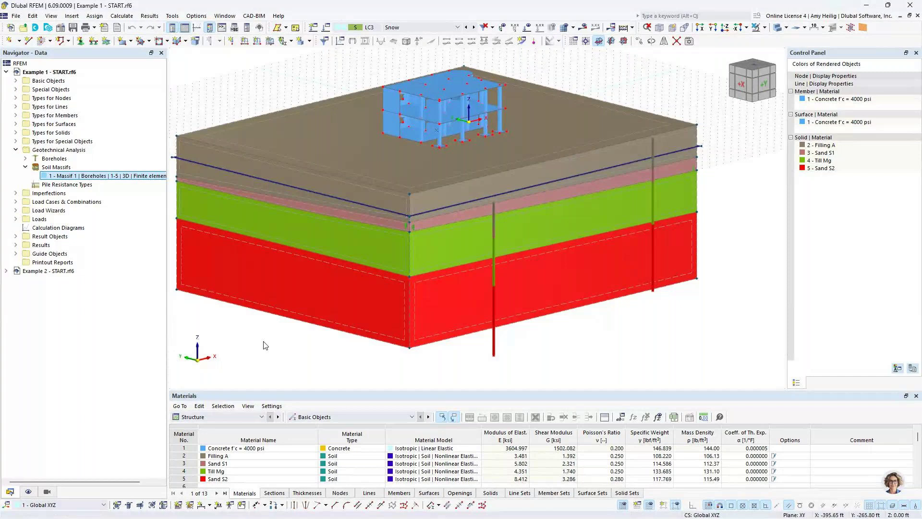
- Examine the soil solids listed under Basic Objects by selecting the Filling A solid and the Sand S2 solid
left_click(15, 80)
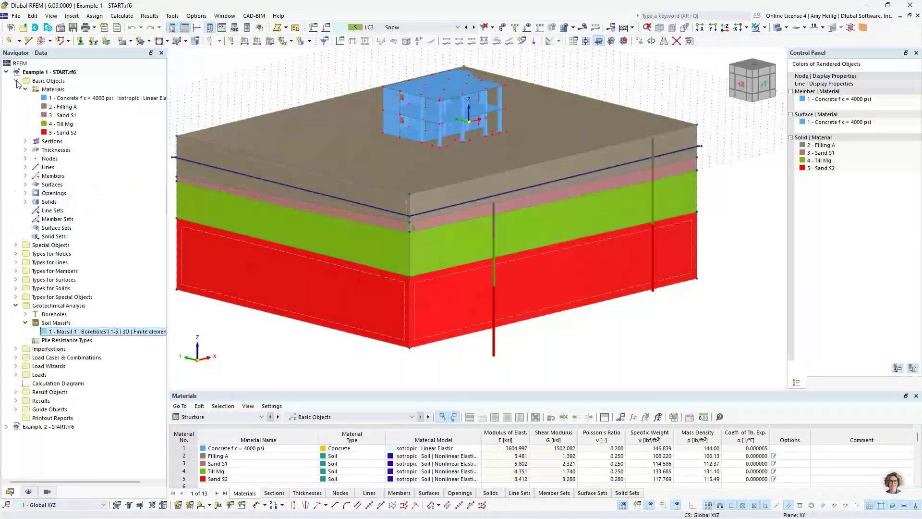
left_click(26, 89)
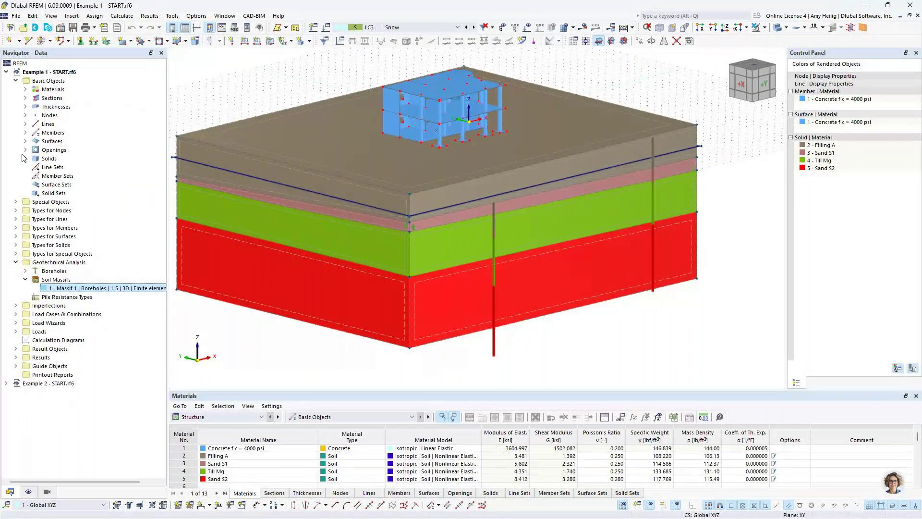
left_click(25, 159)
left_click(59, 168)
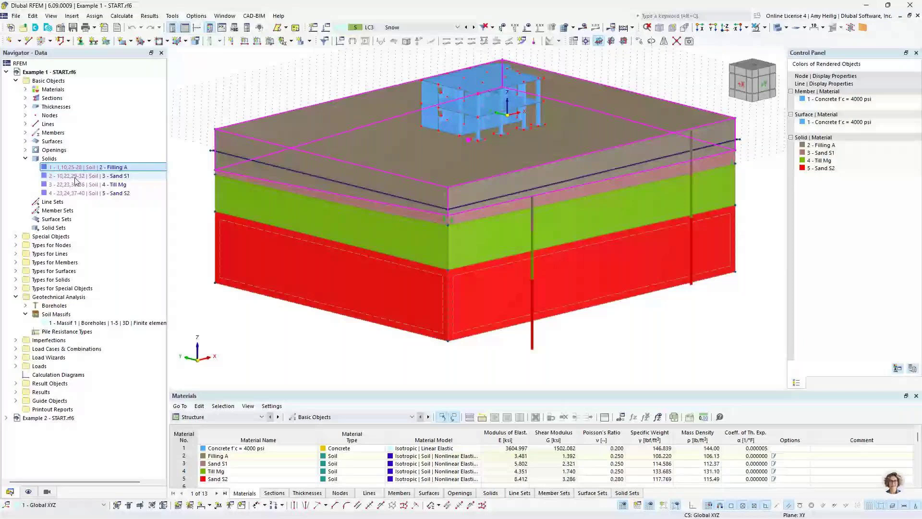
left_click(75, 193)
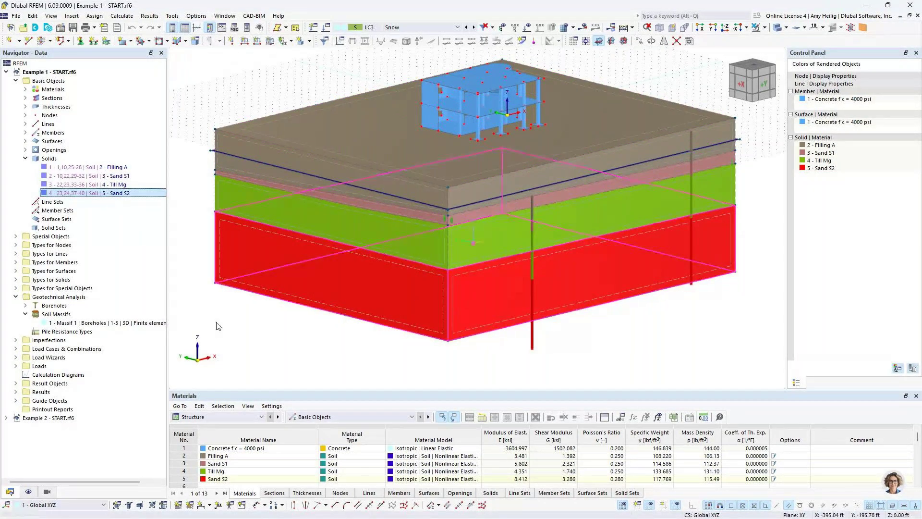
left_click(25, 159)
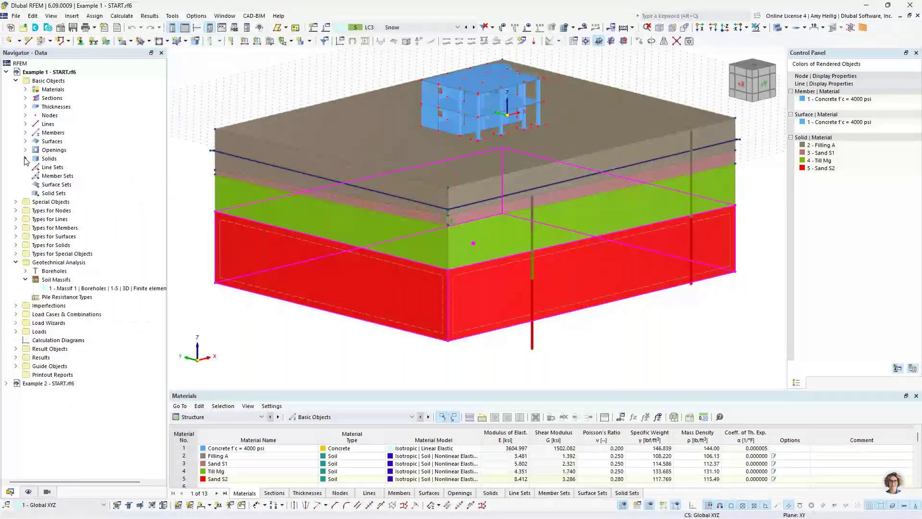
- Try the Soil Solids type for soil massif Massif 1 and discard the change
double_click(96, 288)
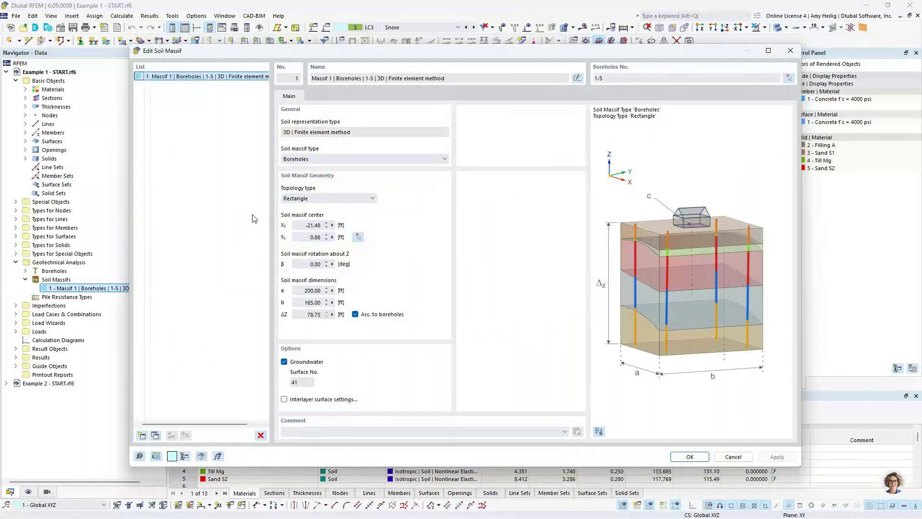
left_click(328, 161)
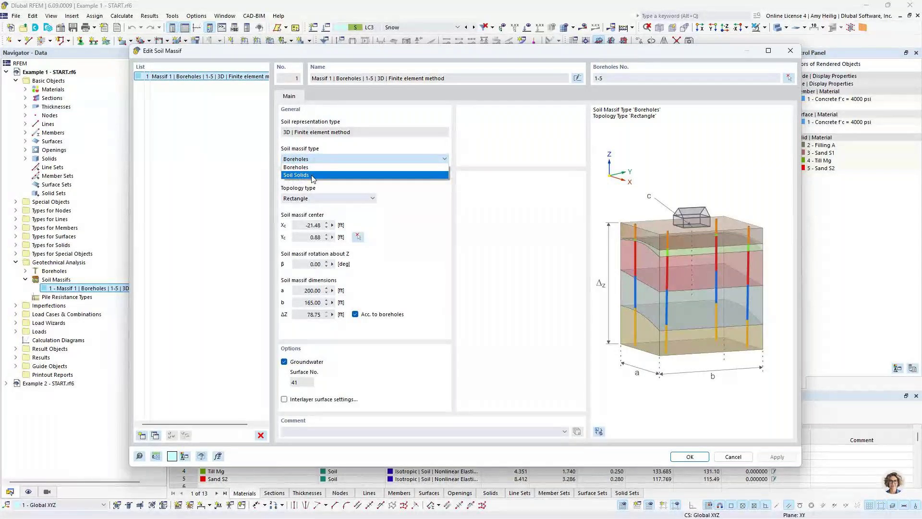
left_click(312, 176)
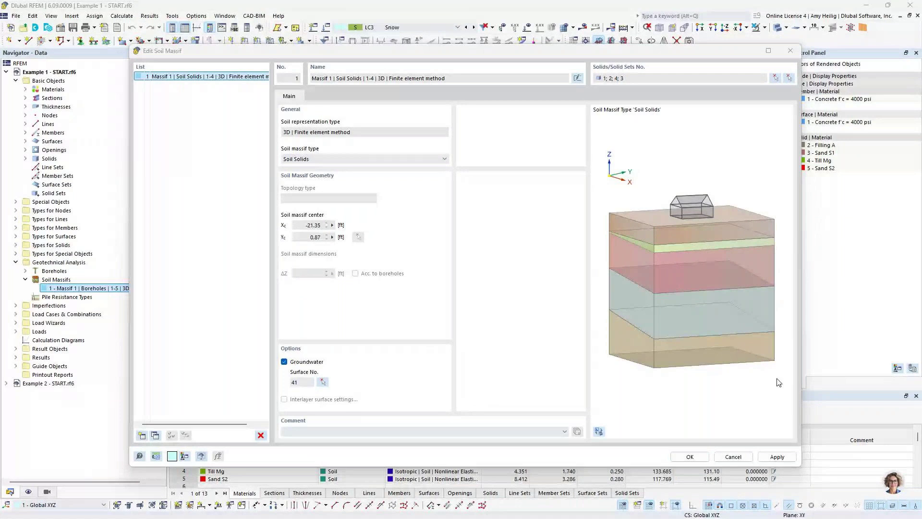
left_click(733, 457)
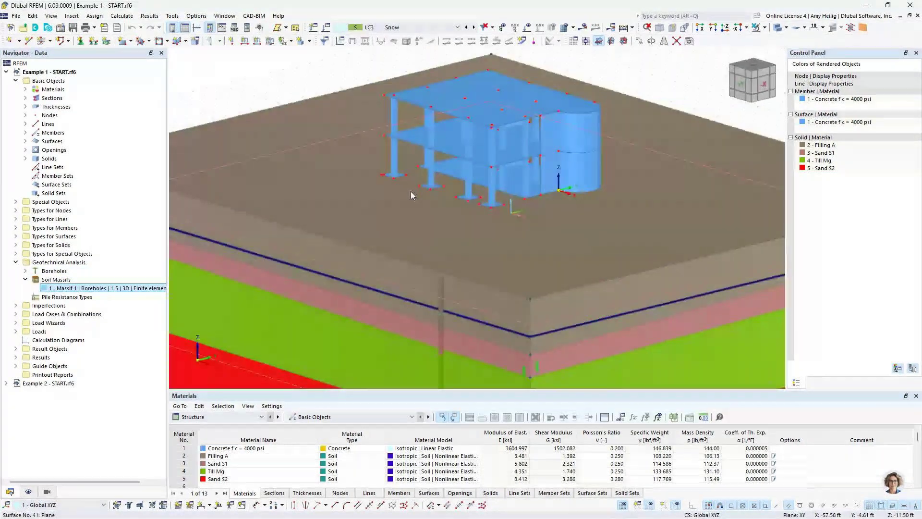
- Start a new surface contact under Special Objects and assign the soil massif's top surface, No. 1, as Group 1
scroll(411, 192, "up", 3)
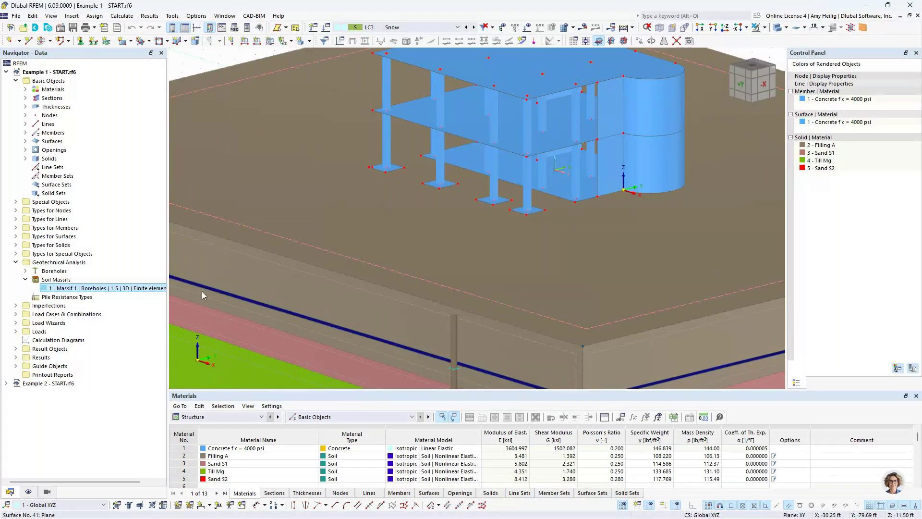
left_click(15, 262)
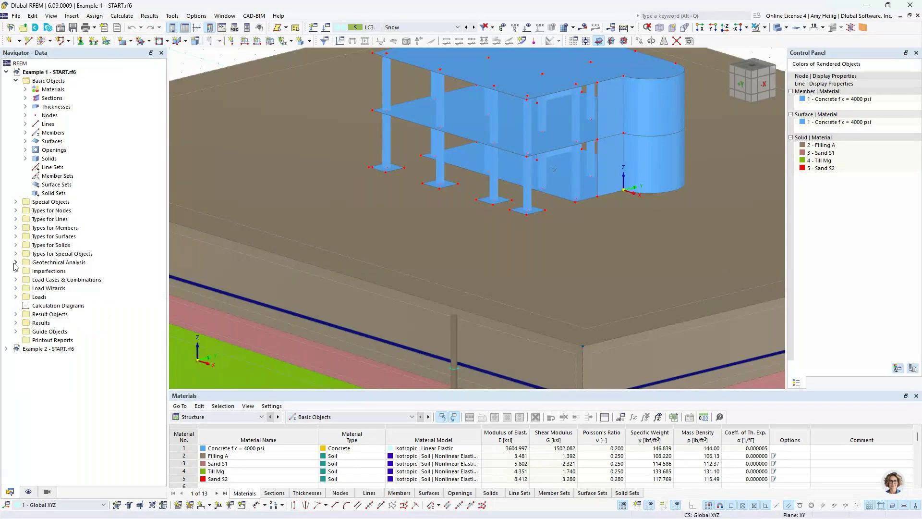
left_click(16, 81)
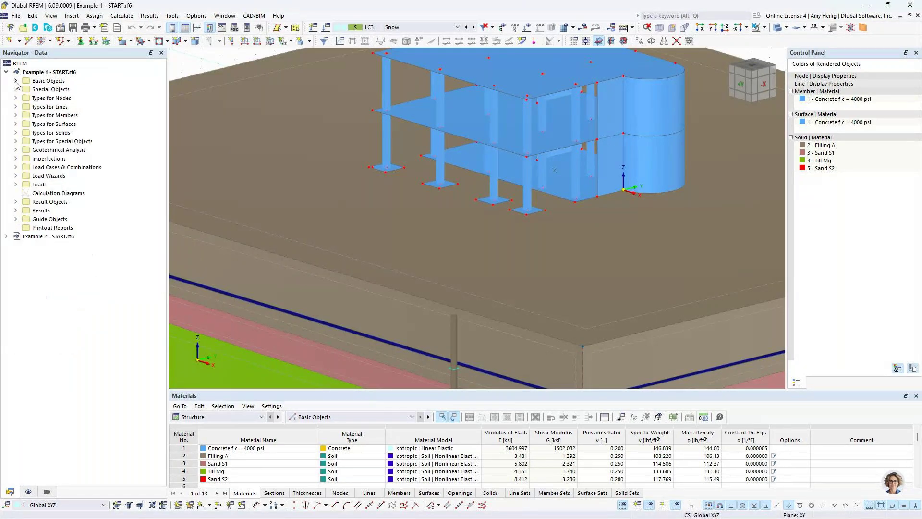
left_click(16, 89)
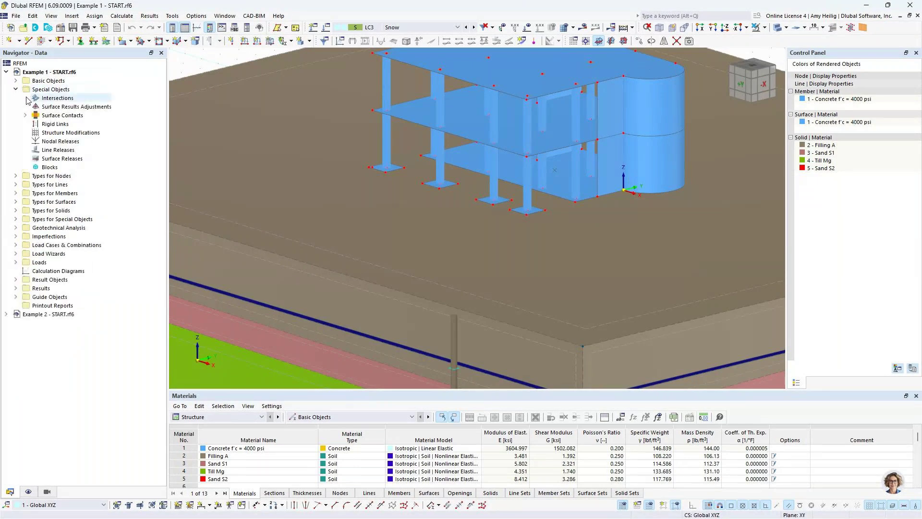
right_click(49, 119)
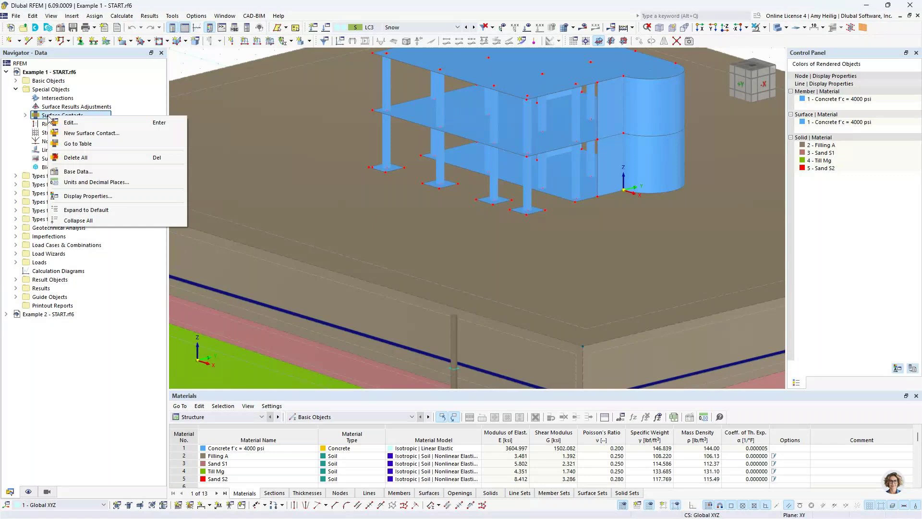
left_click(80, 133)
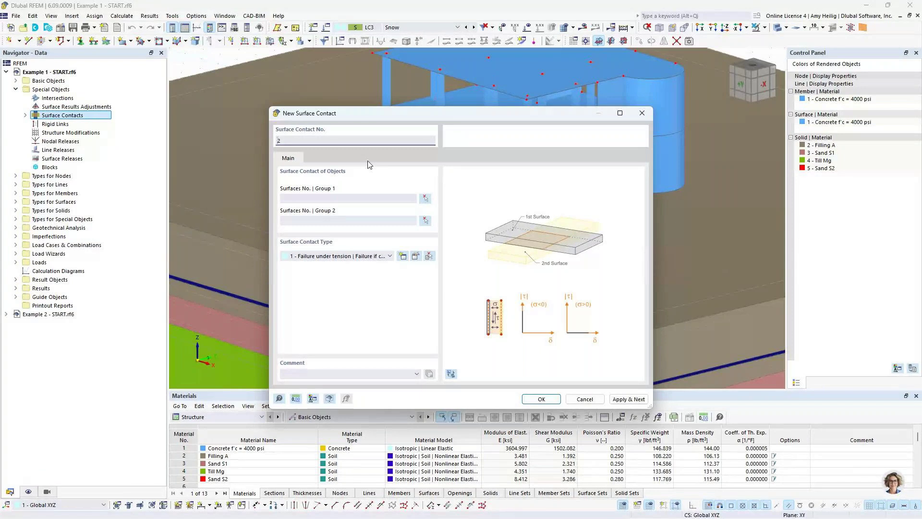
left_click(424, 198)
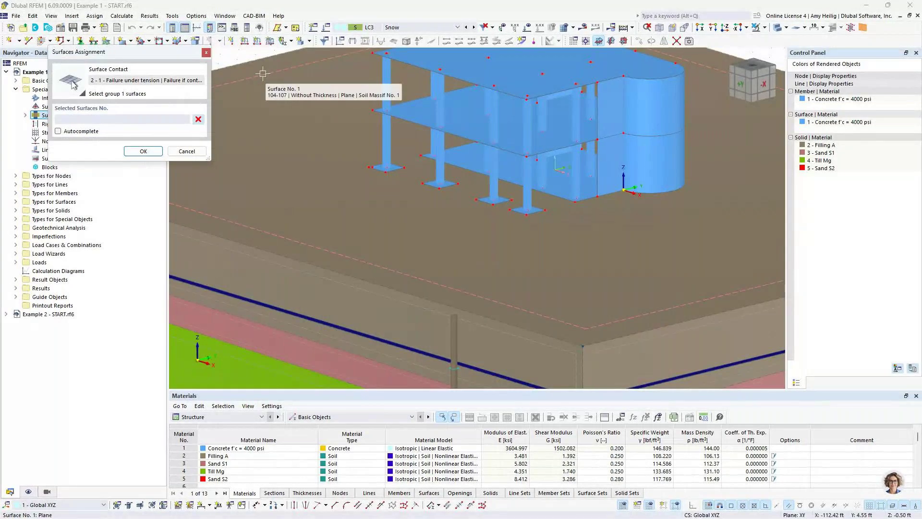
left_click(262, 73)
key("Return")
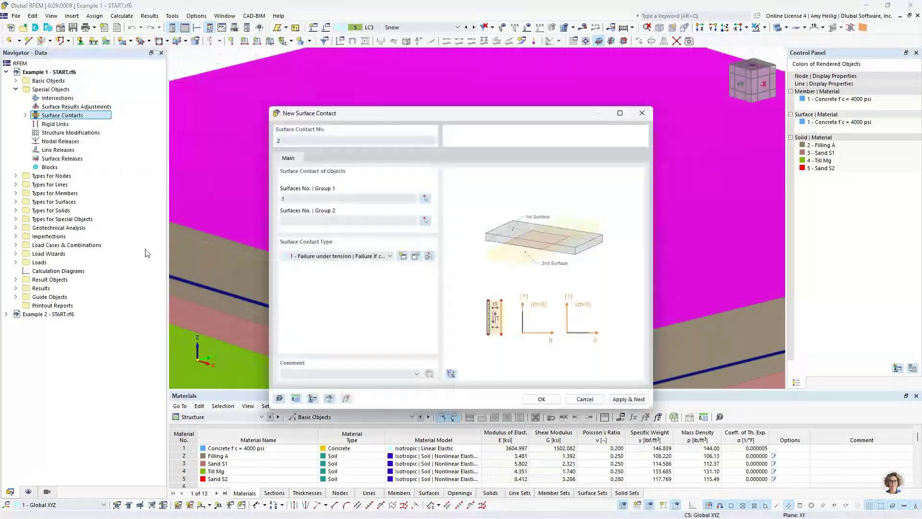
- Assign the building's ground floor slab, surface No. 2, as Group 2 of the new surface contact
left_click(424, 221)
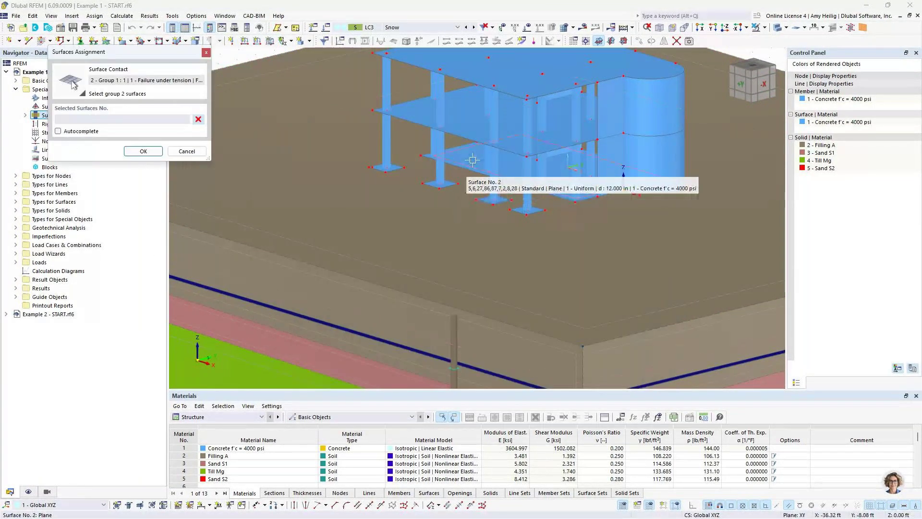
left_click(476, 163)
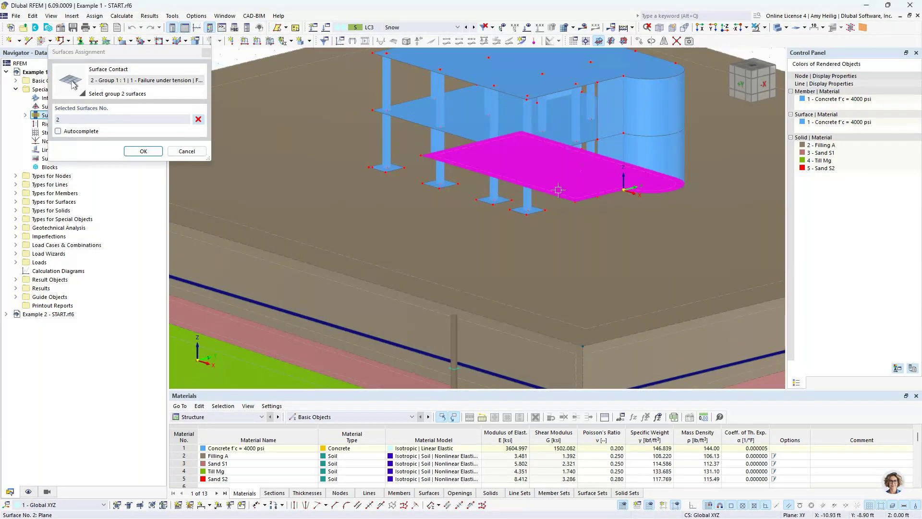
left_click(143, 151)
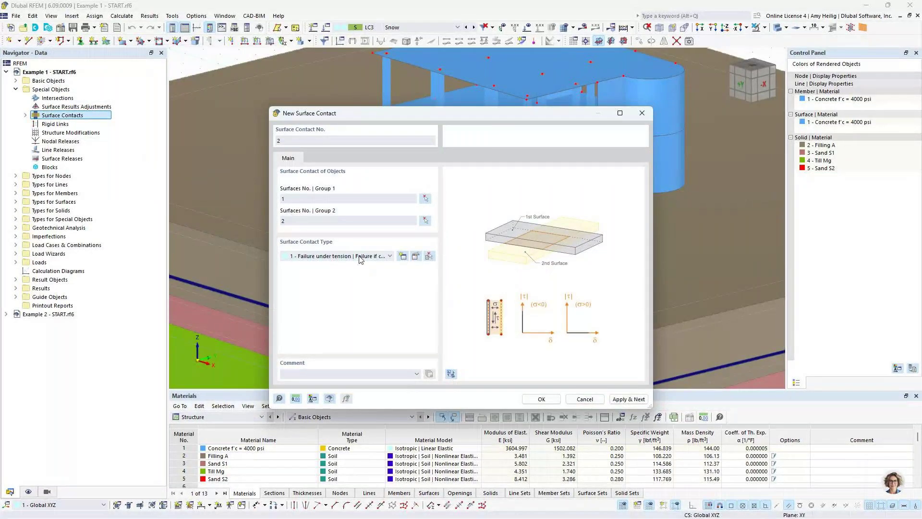
- Check the perpendicular and parallel contact options of surface contact type 1, keep them as defined, and create the surface contact
left_click(416, 256)
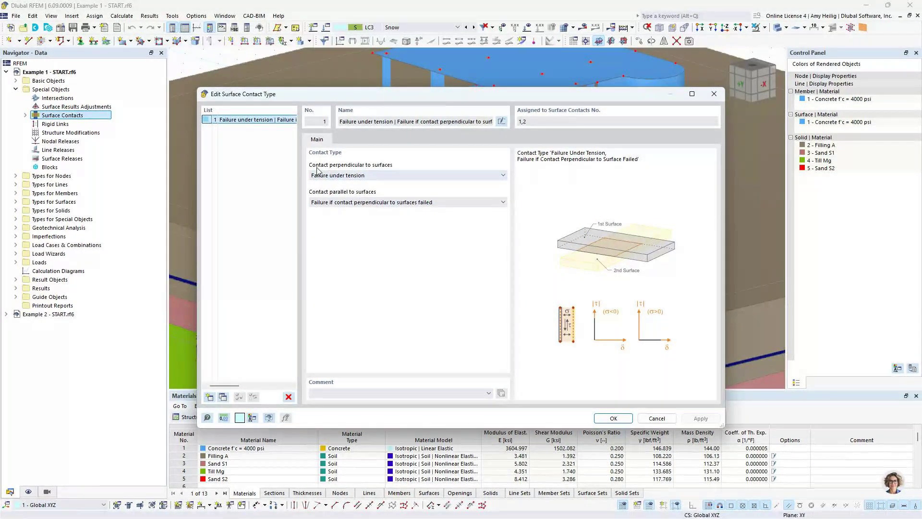
left_click(375, 176)
left_click(374, 176)
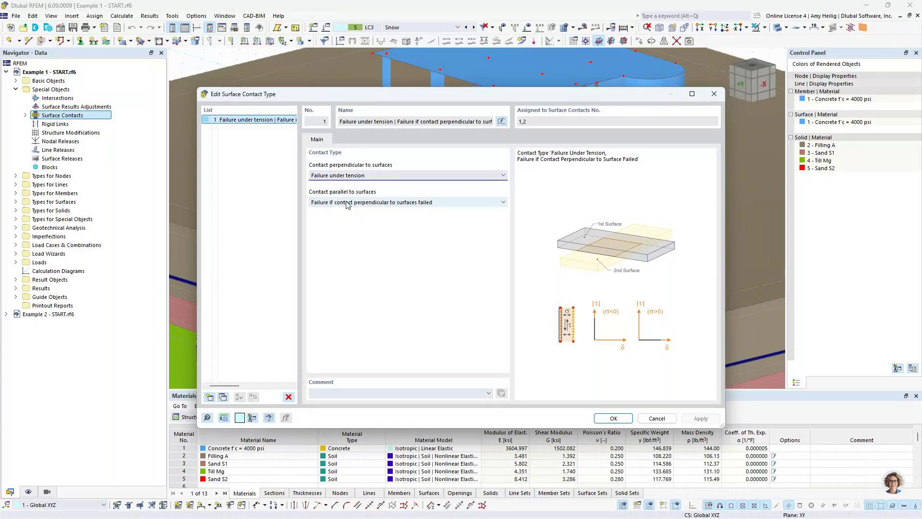
left_click(379, 203)
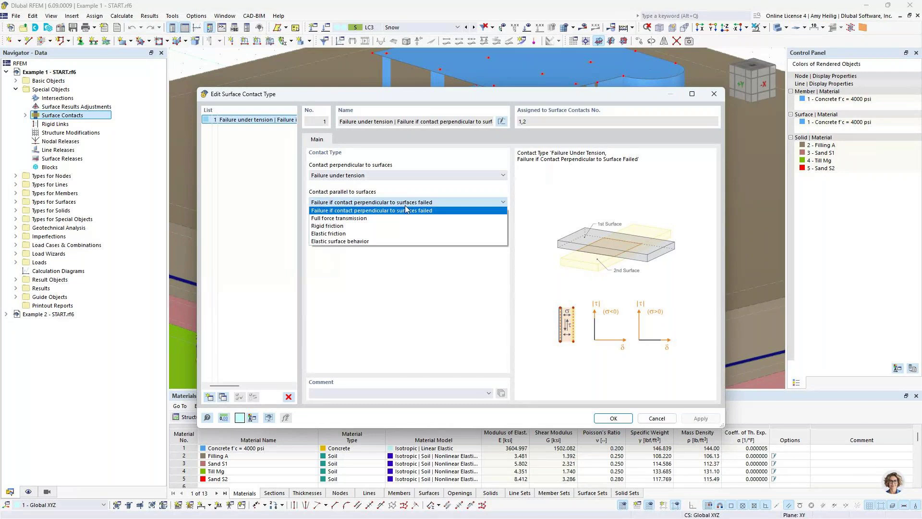
left_click(404, 253)
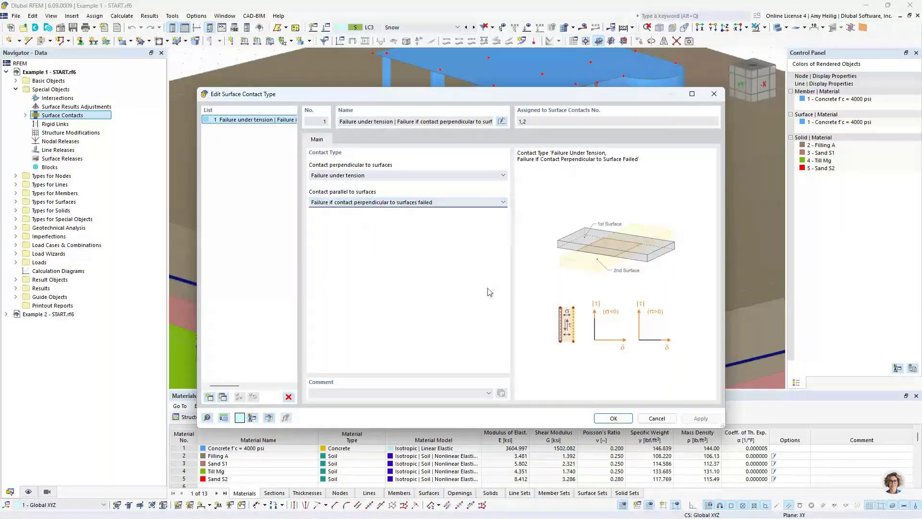
left_click(667, 417)
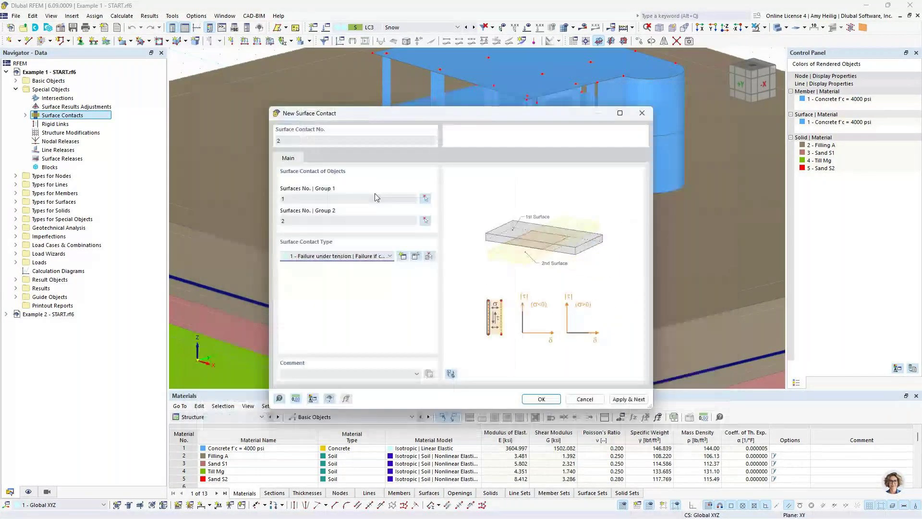
left_click(542, 399)
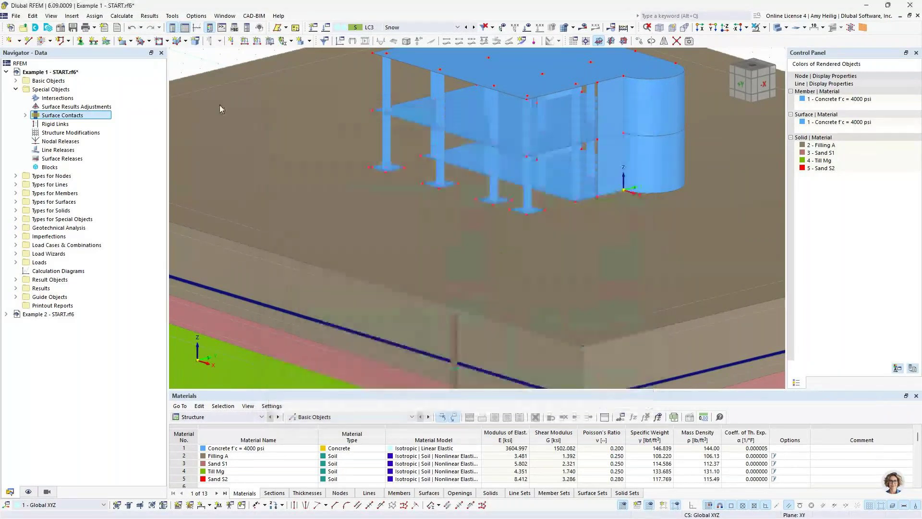
- Examine surface contact 1 between soil surface 1 and footing surfaces 18-21 and close it without changes, inspecting the footings and floor slab
middle_click_drag(427, 220, 400, 270)
double_click(50, 117)
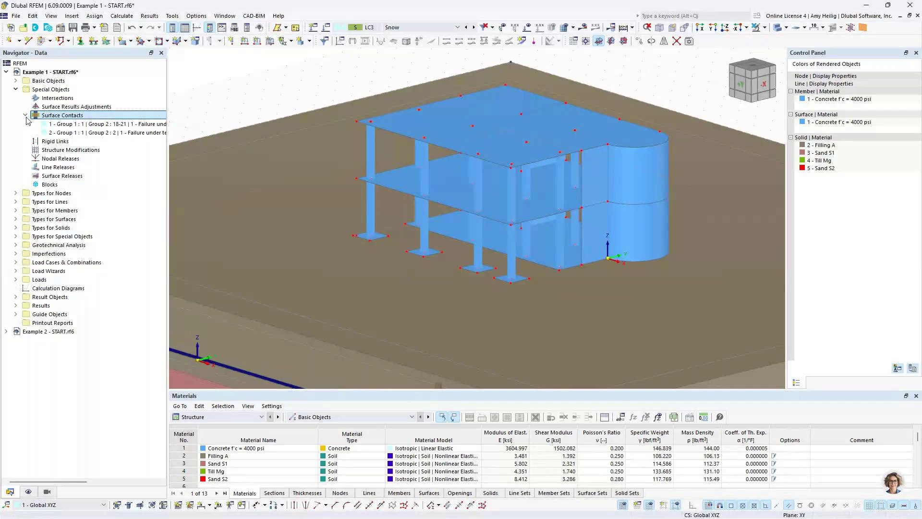
double_click(63, 126)
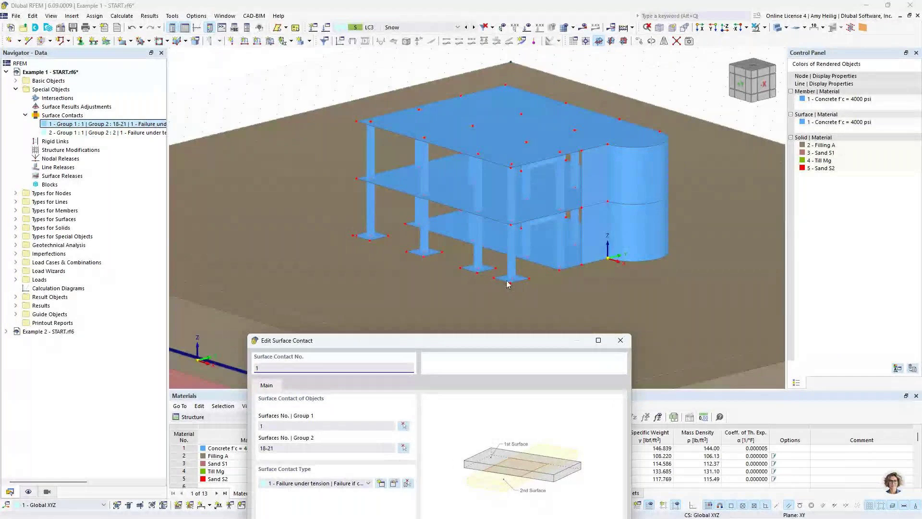
left_click_drag(278, 448, 255, 449)
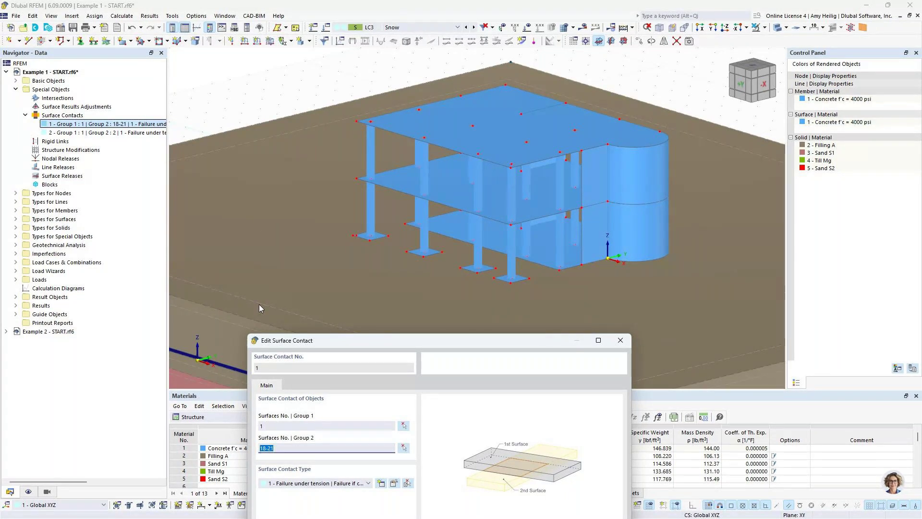
left_click_drag(319, 341, 345, 145)
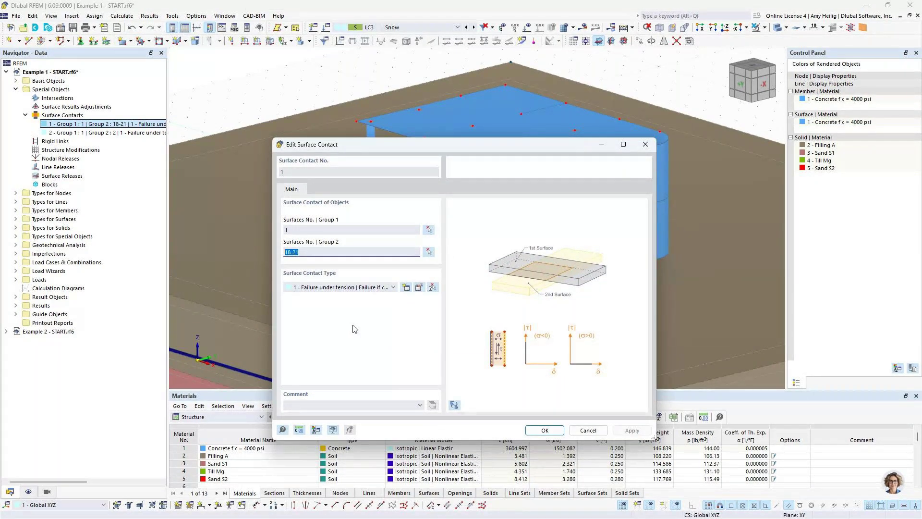
left_click(594, 432)
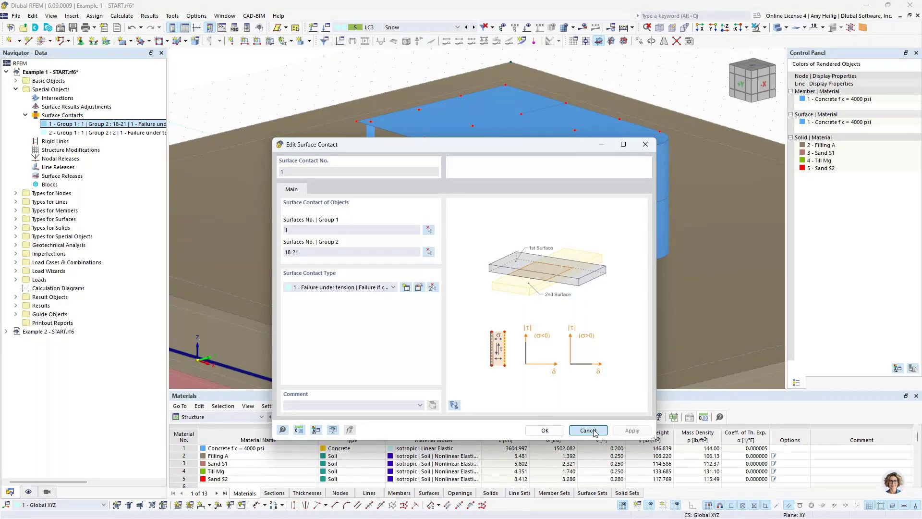
left_click(594, 431)
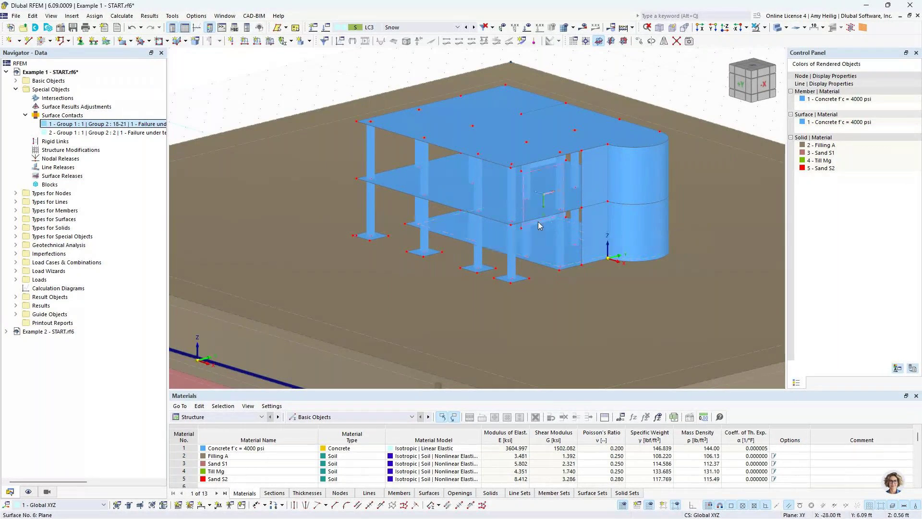
scroll(542, 242, "up", 2)
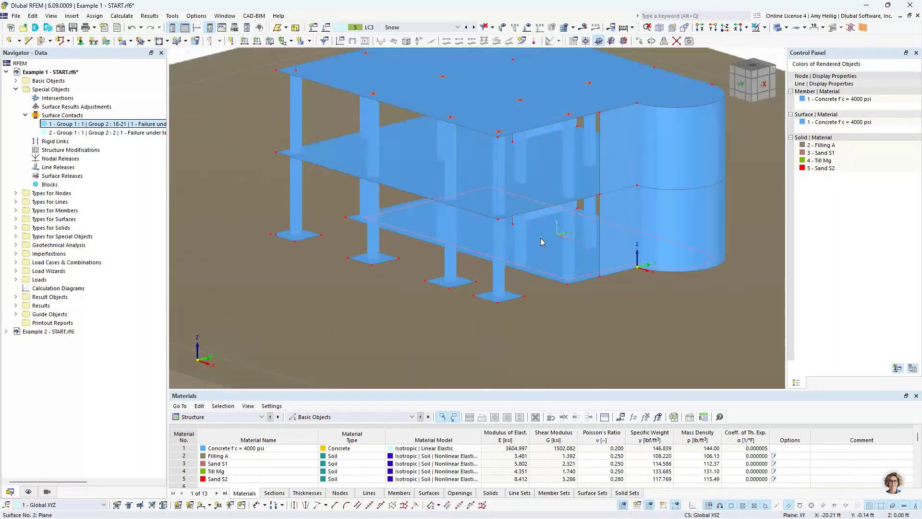
scroll(541, 242, "up", 1)
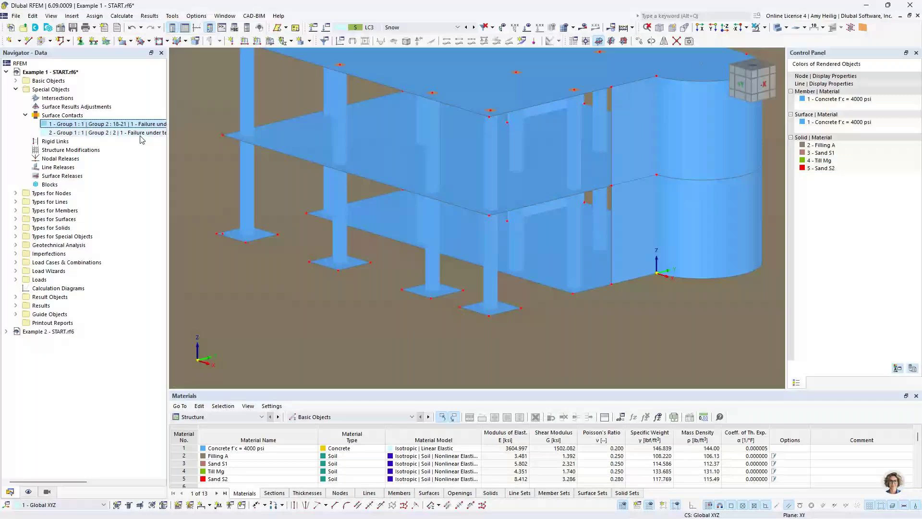
left_click(25, 116)
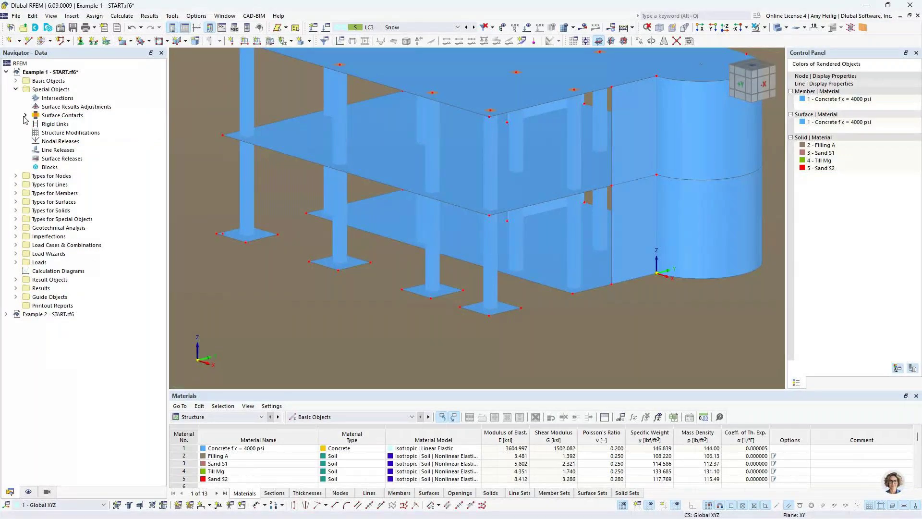
- Set the general target length of finite elements to 2.0 ft in the mesh settings
left_click(122, 16)
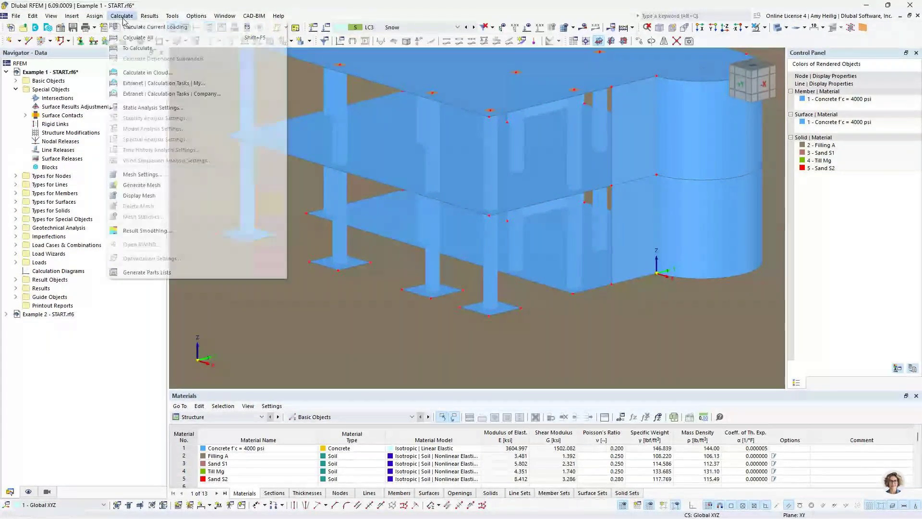
left_click(155, 176)
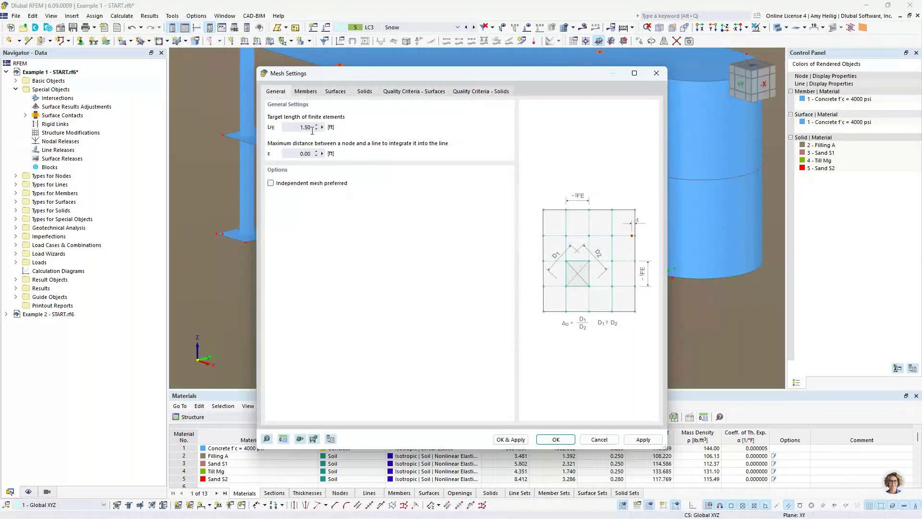
left_click_drag(372, 74, 361, 208)
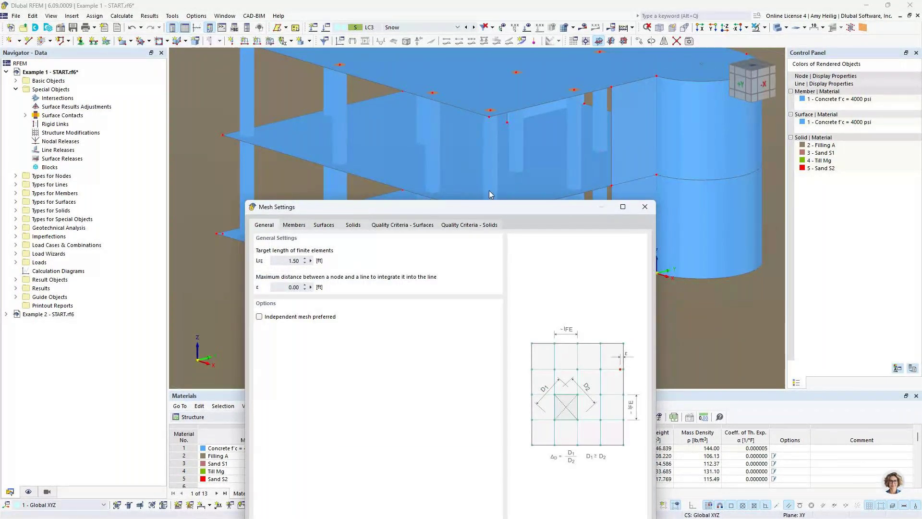
left_click_drag(400, 206, 421, 67)
double_click(302, 121)
type("2.0")
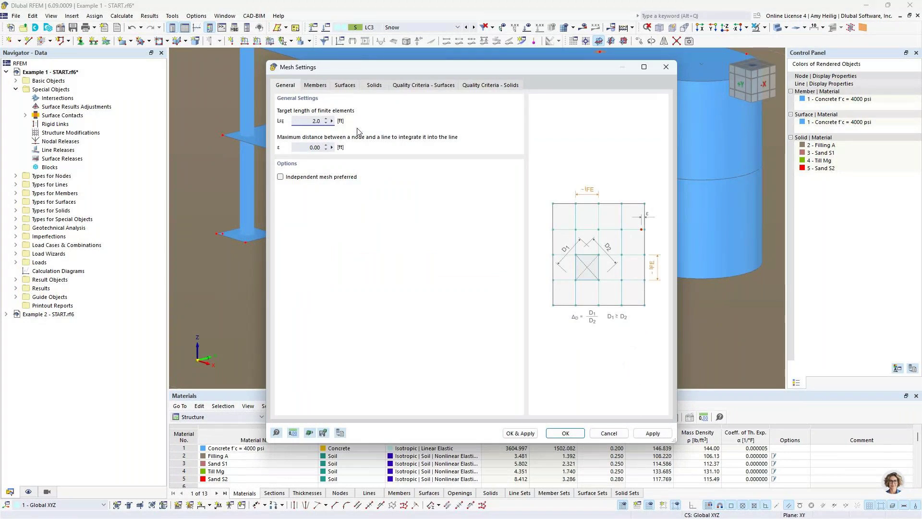
left_click_drag(350, 279, 345, 295)
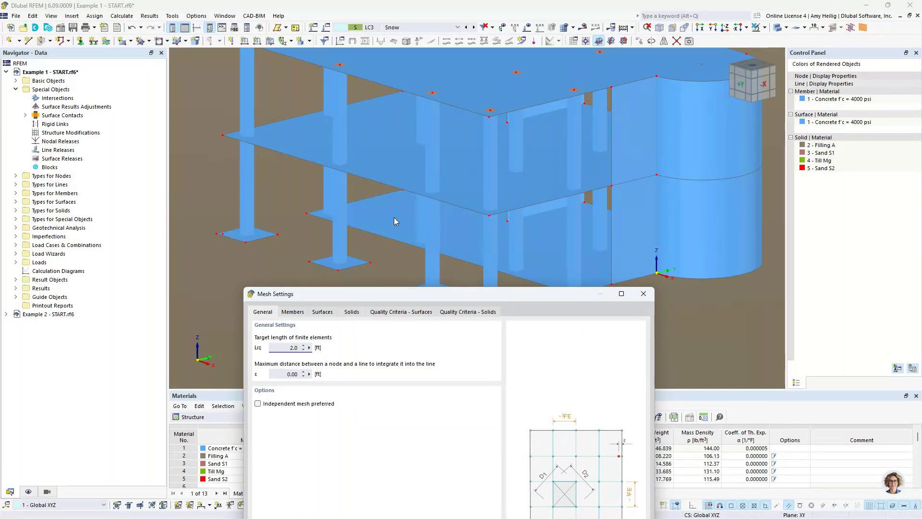
left_click_drag(482, 297, 491, 87)
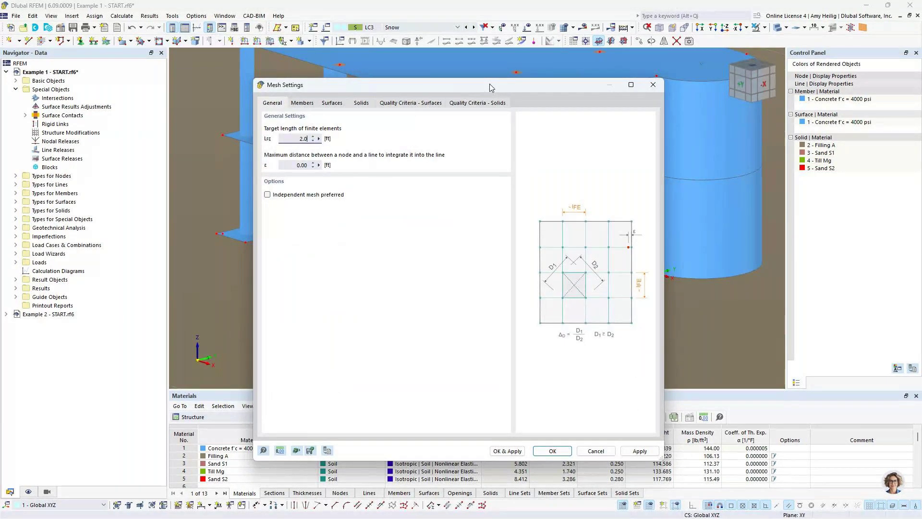
- Set the target length of finite elements for solids of type 'Soil' to 6.5 ft and accept the mesh settings
left_click(362, 103)
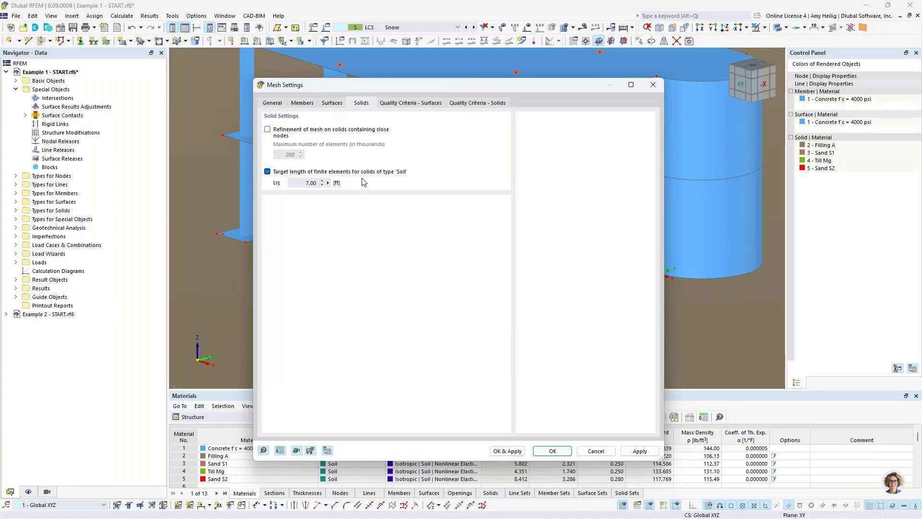
left_click(303, 182)
type("6.5")
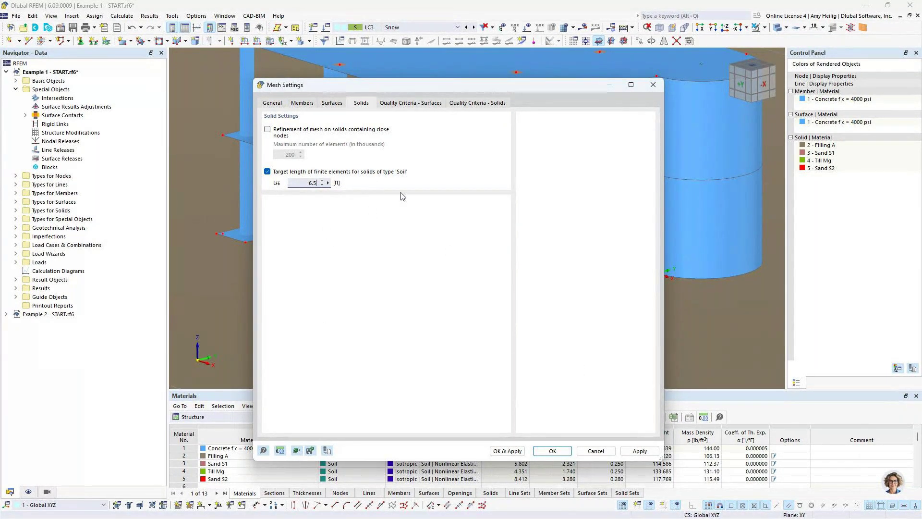
left_click(552, 451)
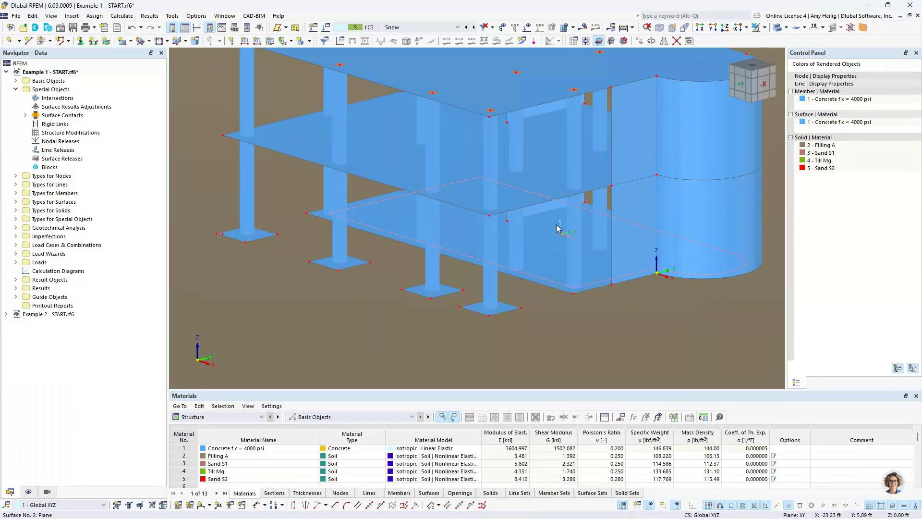
- Examine the self-weight settings of load cases LC1 Dead and LC4 Self-weight of soil solid
scroll(557, 228, "down", 3)
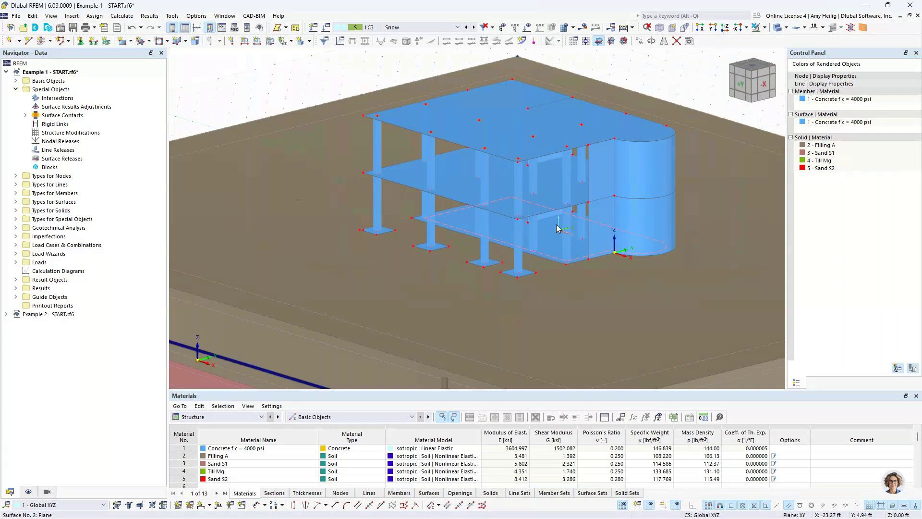
scroll(557, 228, "down", 2)
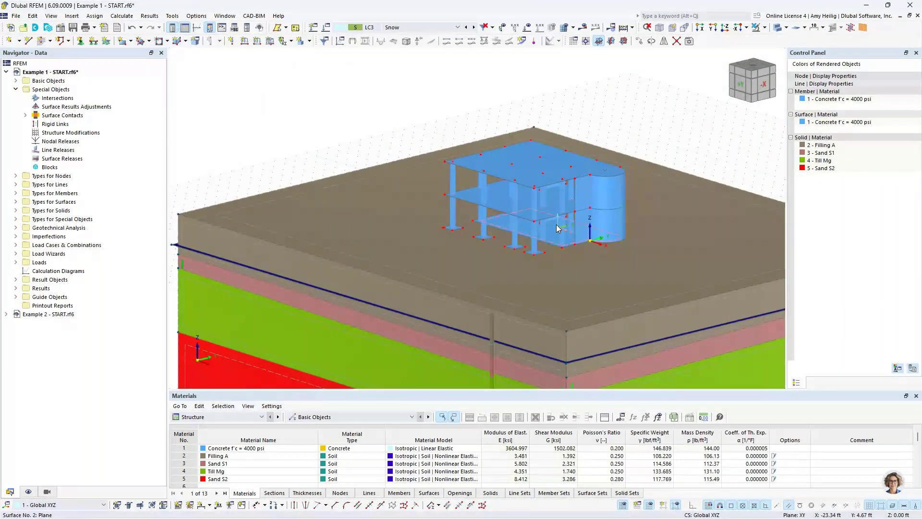
middle_click_drag(557, 226, 446, 178)
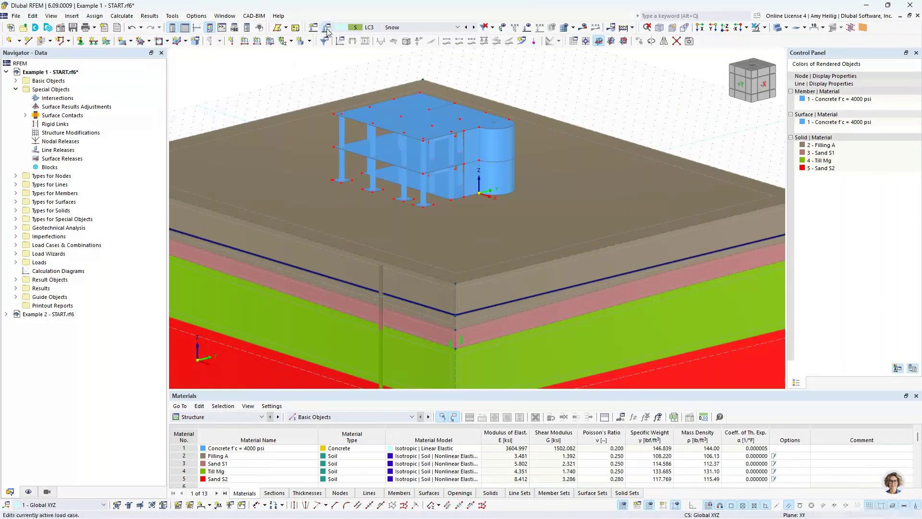
left_click(326, 28)
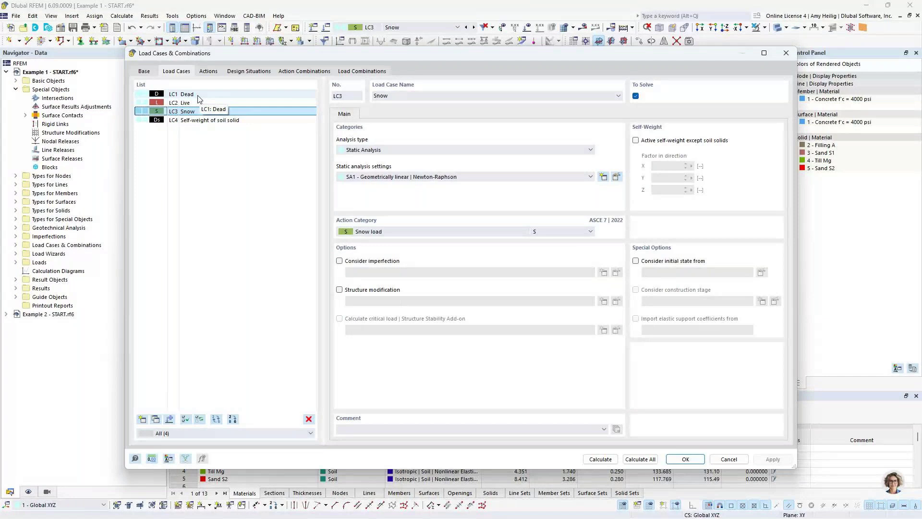
left_click(199, 96)
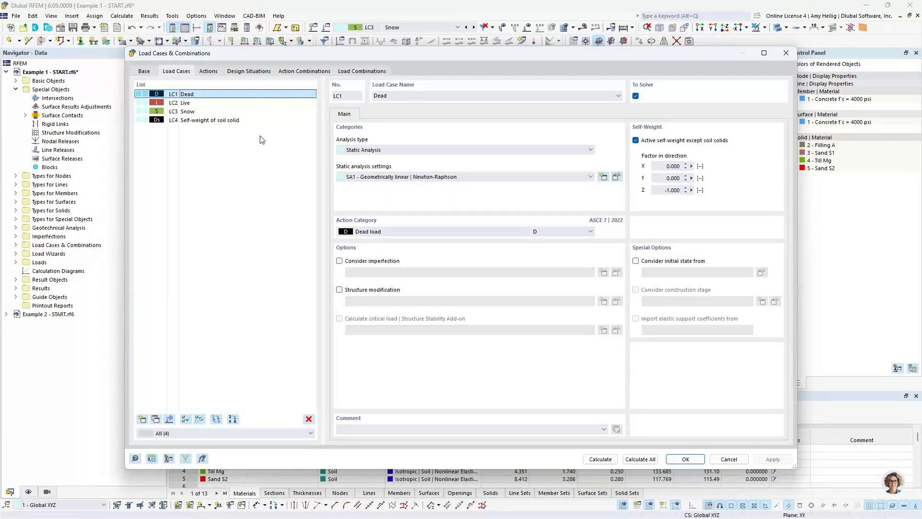
left_click(242, 121)
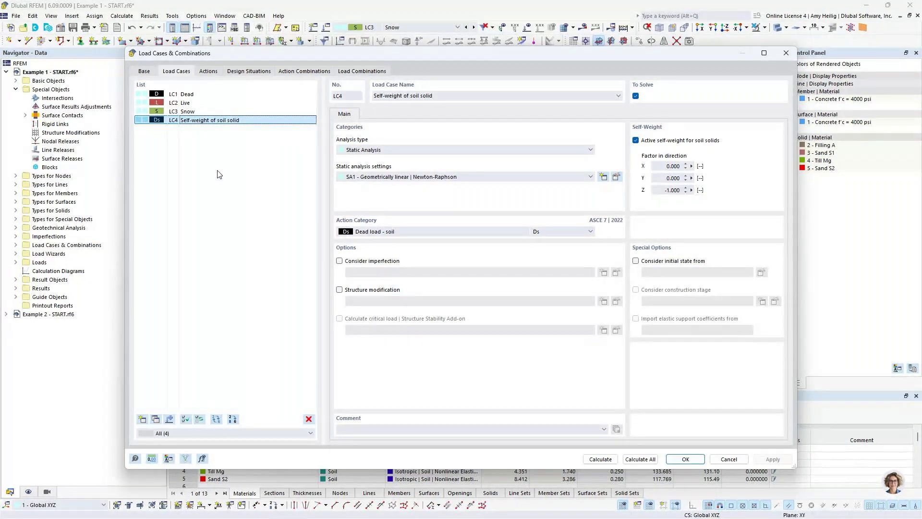
left_click(214, 95)
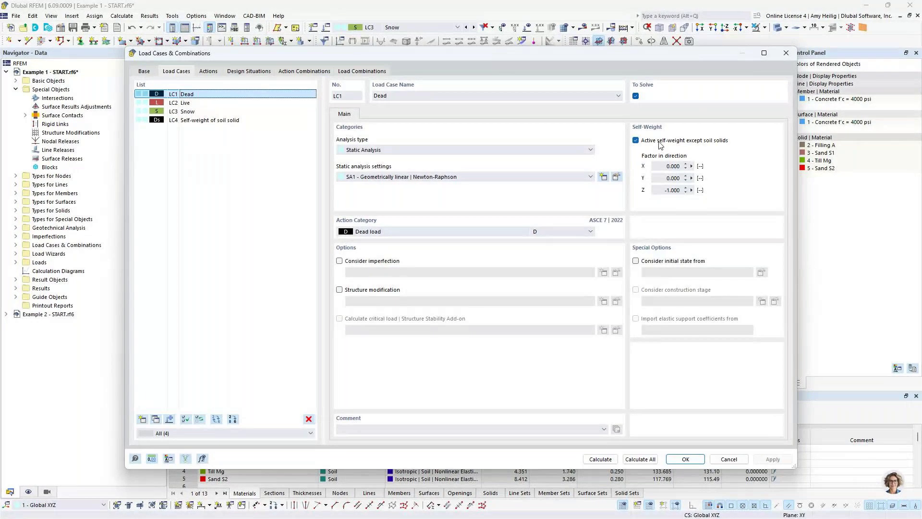
left_click(253, 121)
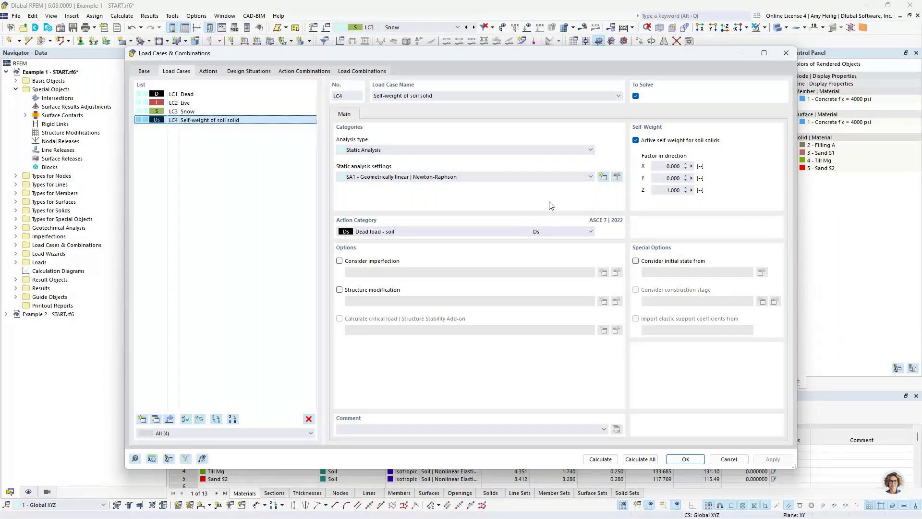
- Set the load increments of static analysis settings SA1 to 4, and copy them as SA4 with equilibrium for undeformed structure enabled
left_click(616, 177)
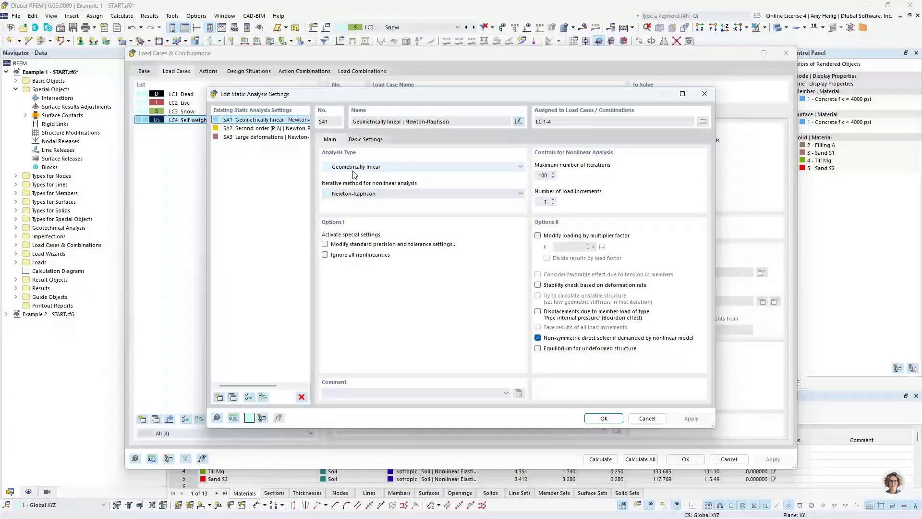
left_click(545, 202)
type("4")
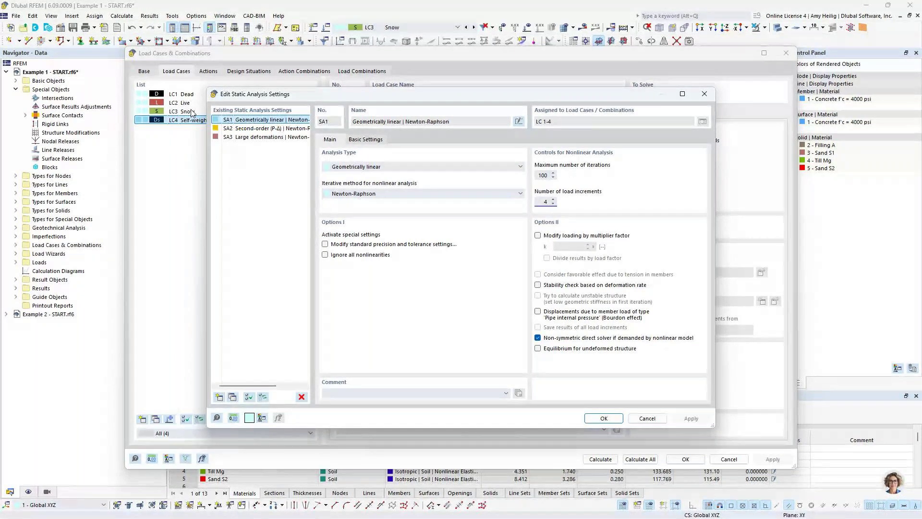
left_click(232, 397)
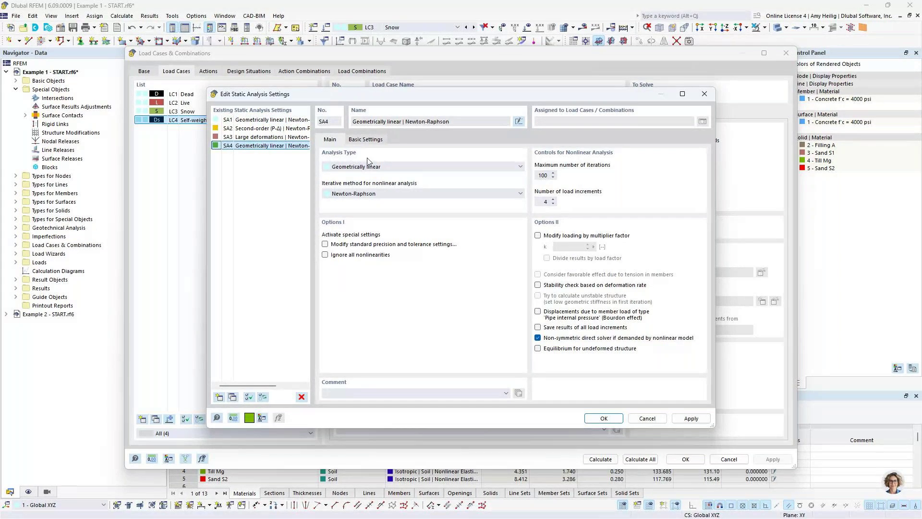
left_click(538, 349)
- Switch to the PowerPoint slide show and review the slide on initial state considerations
key("super+Tab")
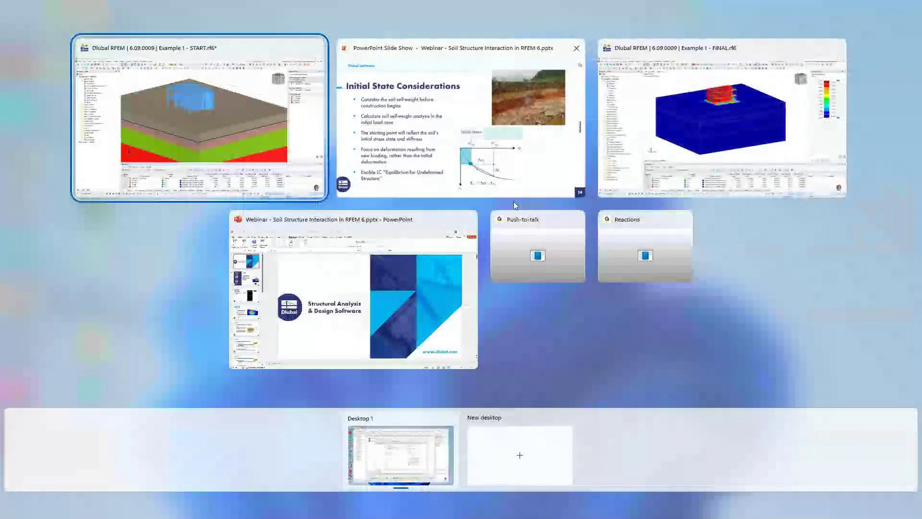
left_click(465, 154)
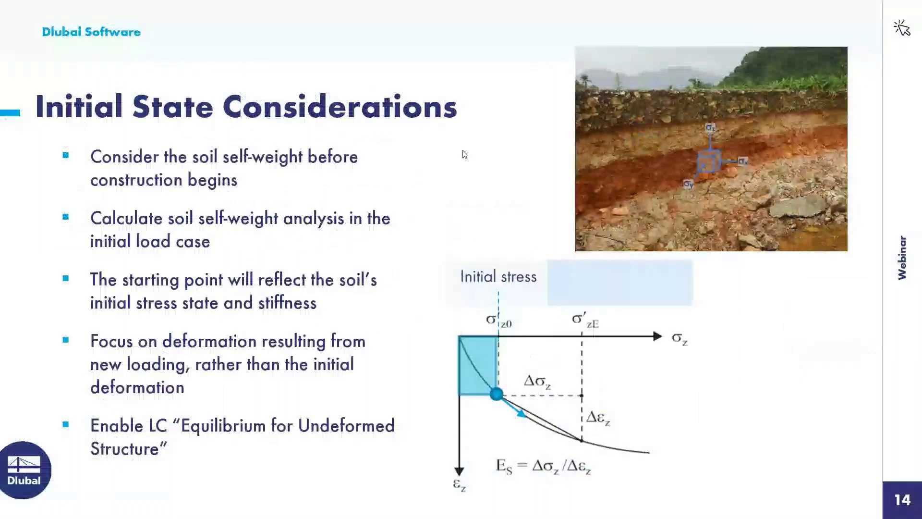
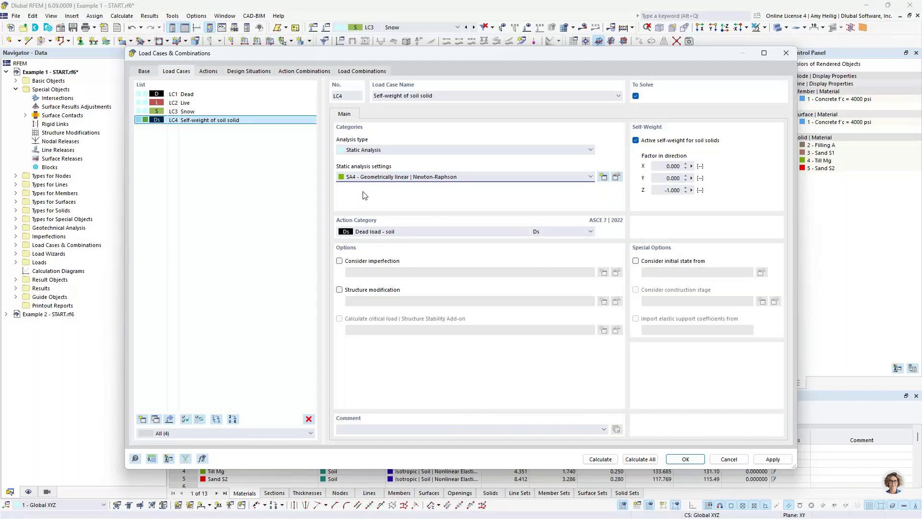
- Exclude load cases LC1 Dead, LC2 Live and LC3 Snow from solving
left_click(185, 94)
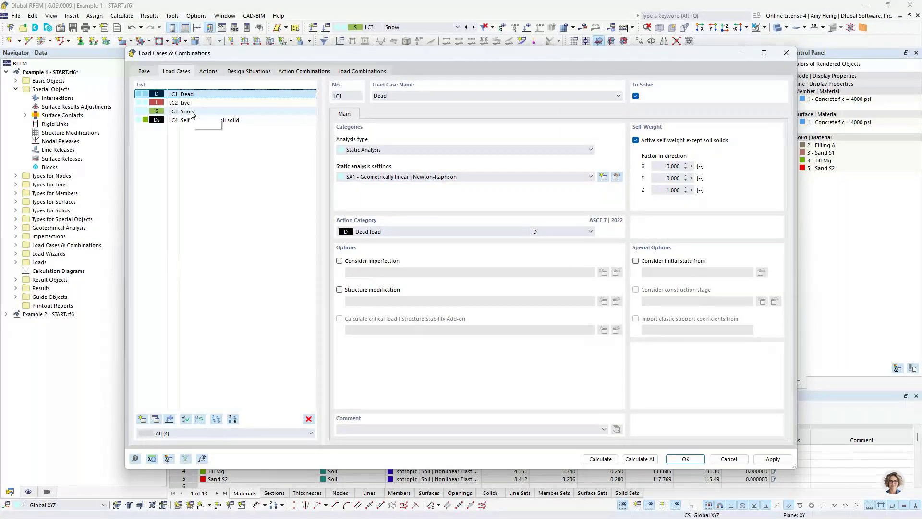
left_click(191, 111, "shift")
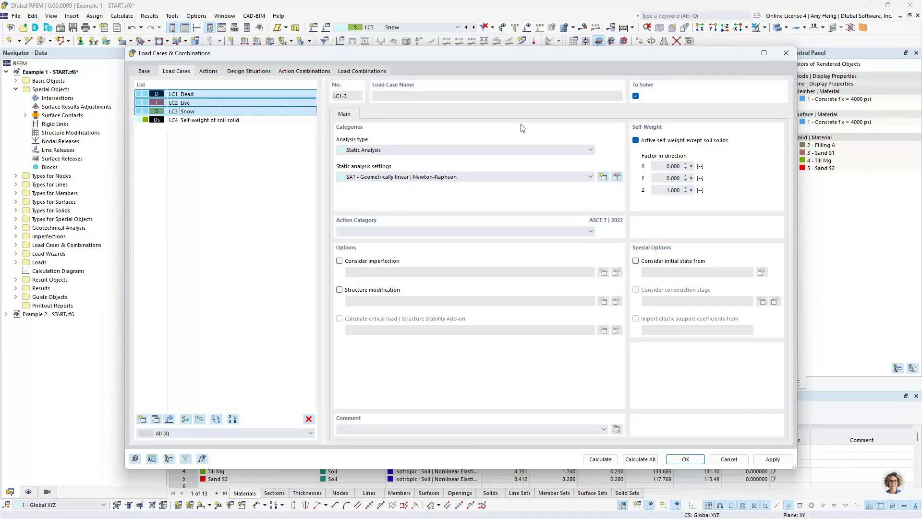
left_click(636, 95)
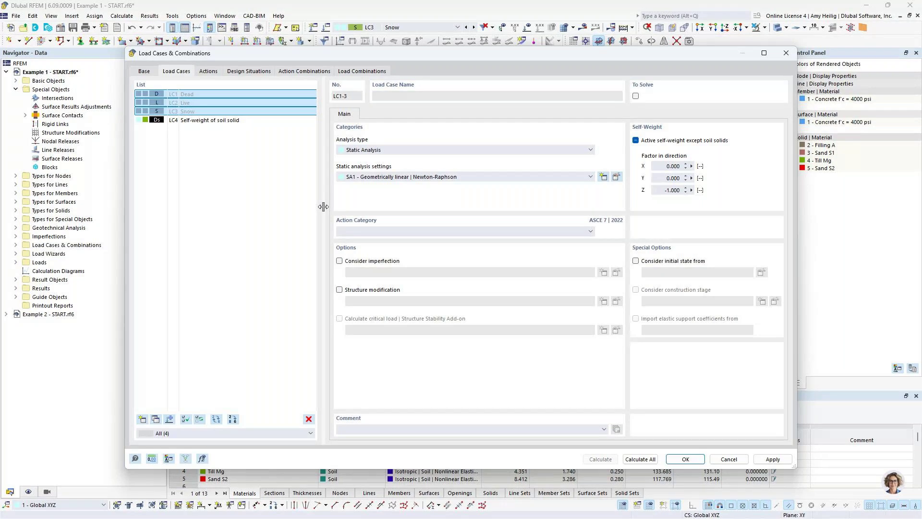
- Review the two design situations and deactivate DS1, Section 2.3 (LRFD), 1. to 5
left_click(249, 71)
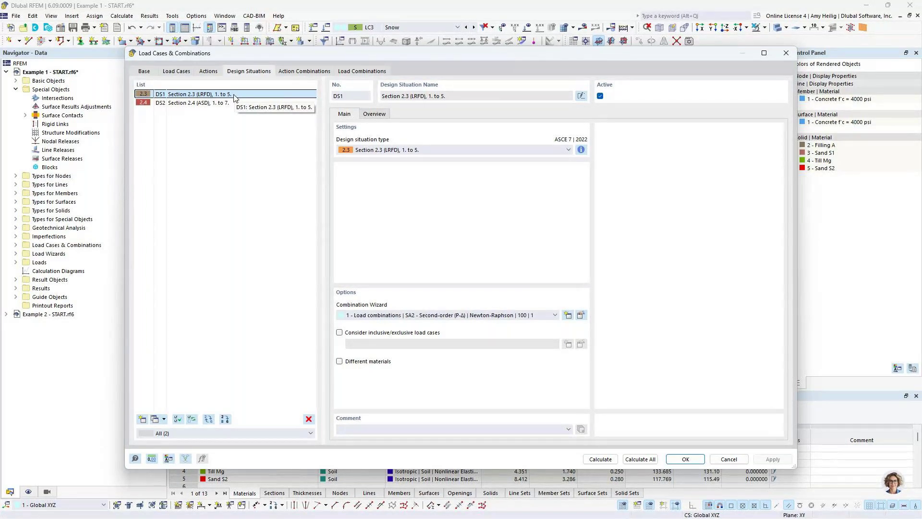
left_click(208, 104)
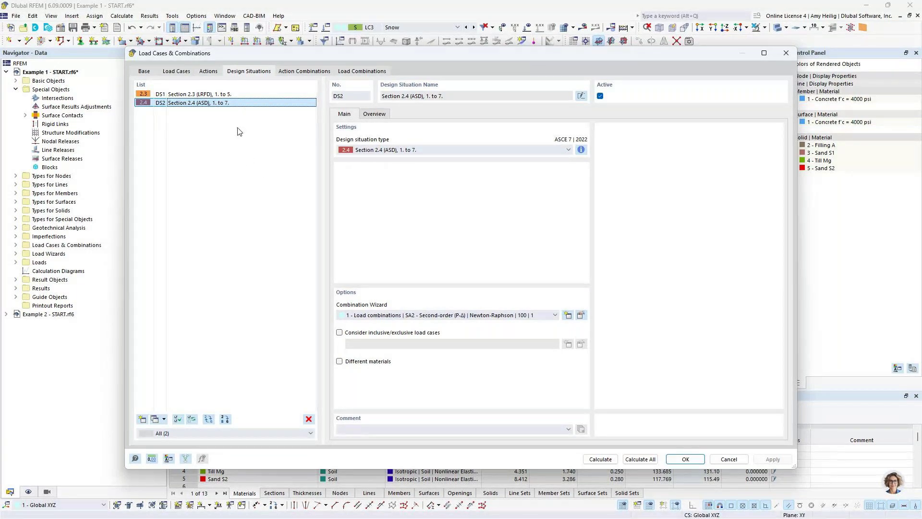
left_click(237, 94)
left_click(600, 96)
- Make combination wizard 2, with SA1, consider LC4 Self-weight of soil solid as initial state, and assign it to design situation DS2
left_click(217, 103)
left_click(581, 315)
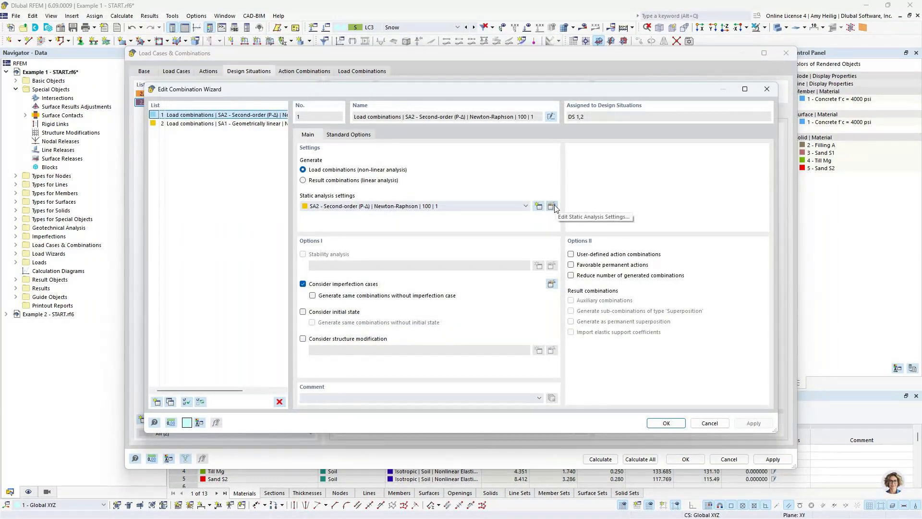
left_click(241, 123)
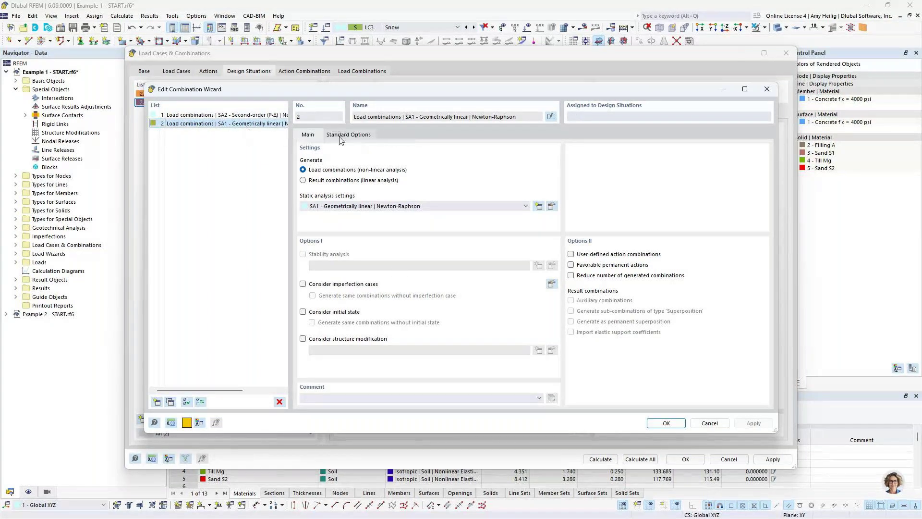
left_click(355, 207)
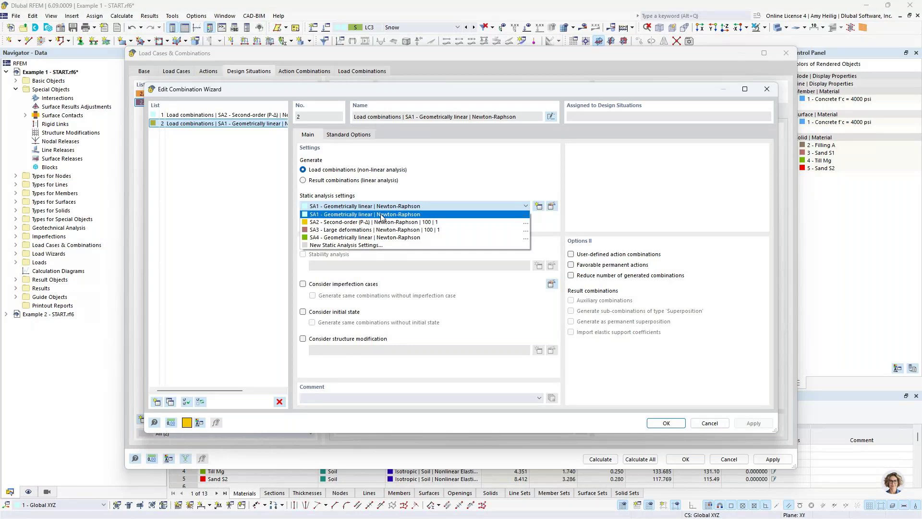
left_click(382, 215)
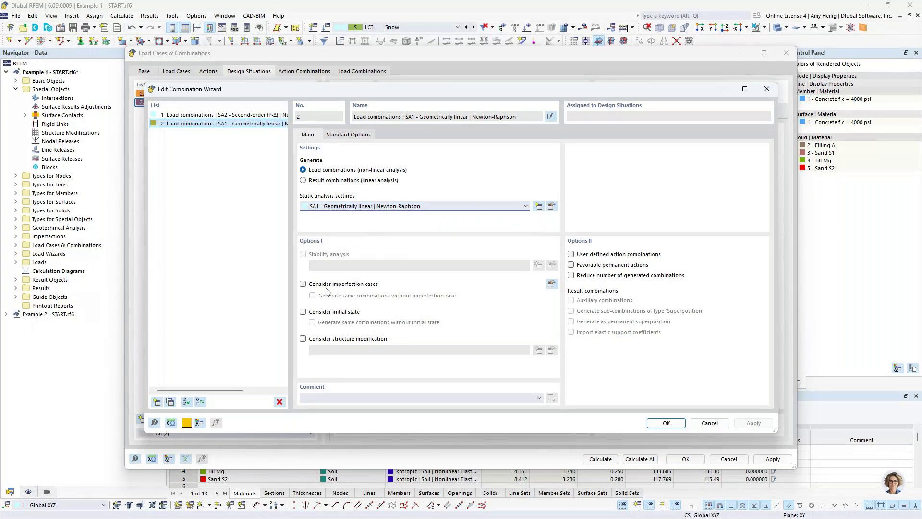
left_click(303, 312)
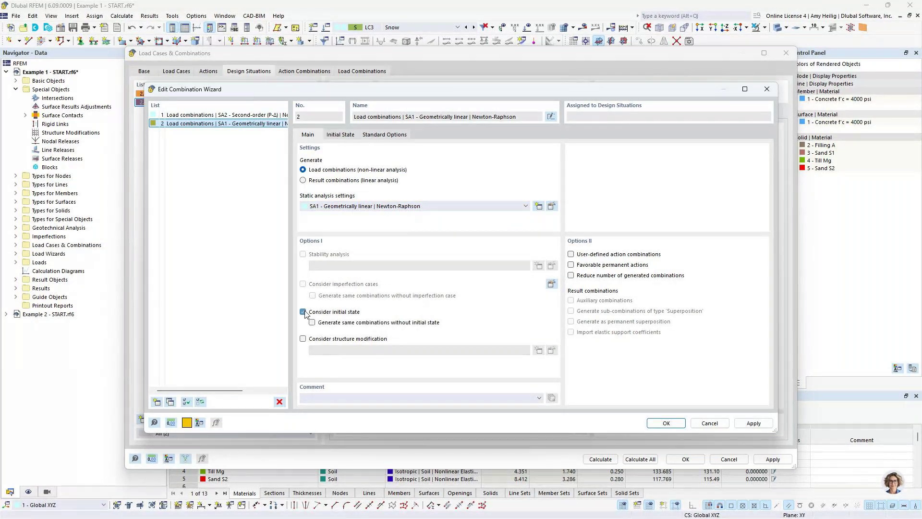
left_click(343, 137)
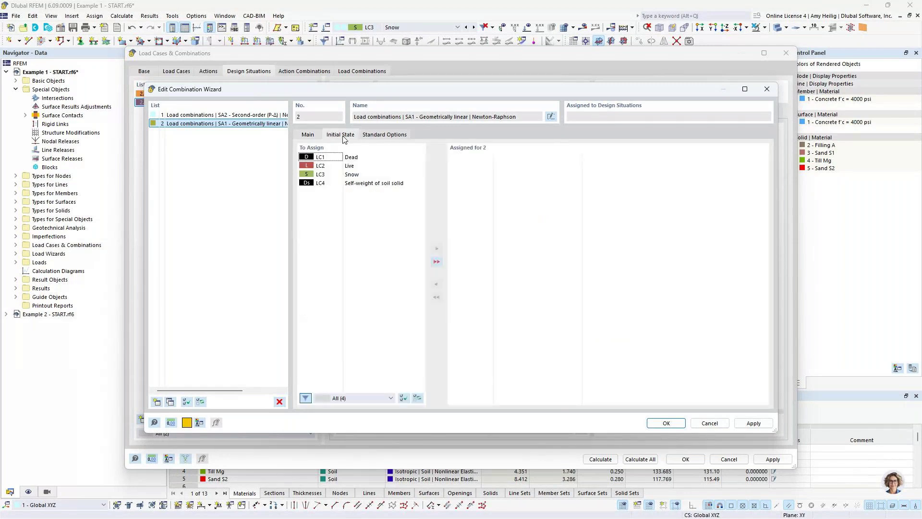
double_click(382, 185)
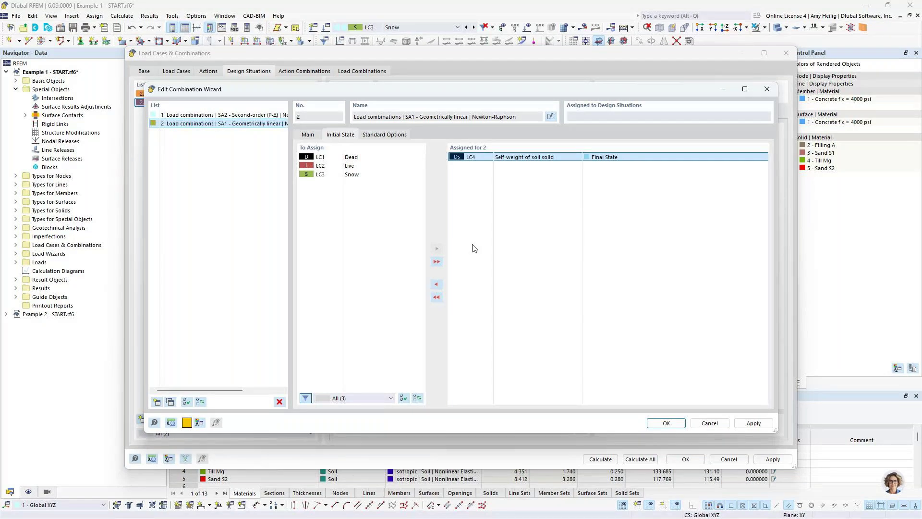
left_click(666, 423)
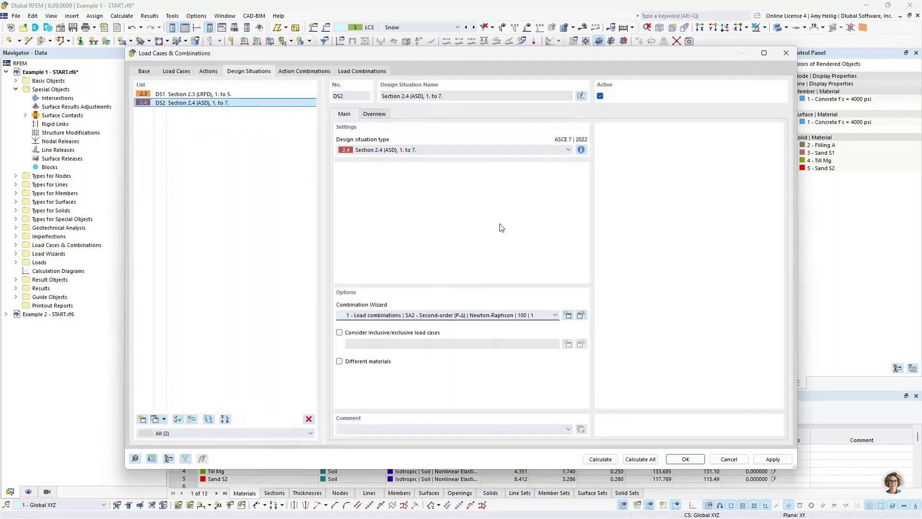
left_click(480, 315)
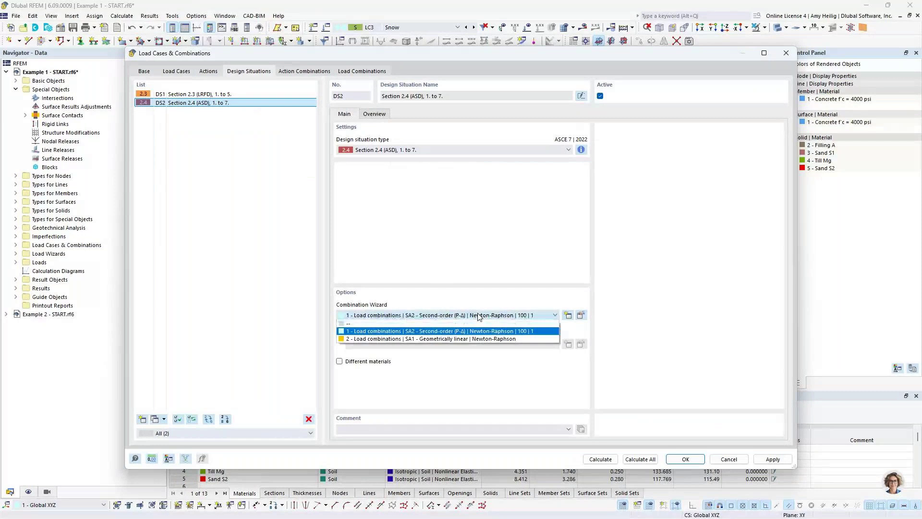
left_click(469, 339)
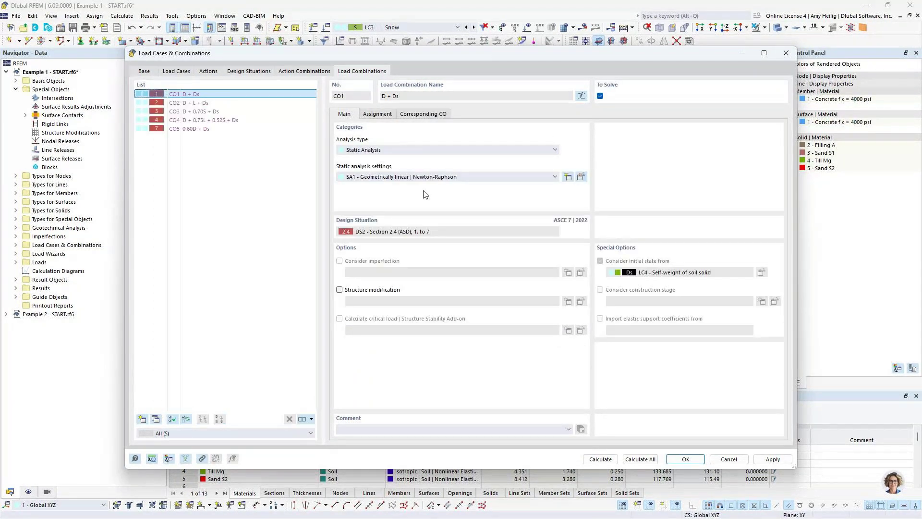
- Check the analysis settings and initial state of load combinations CO3 and CO4, and accept the load cases and combinations
left_click(194, 112)
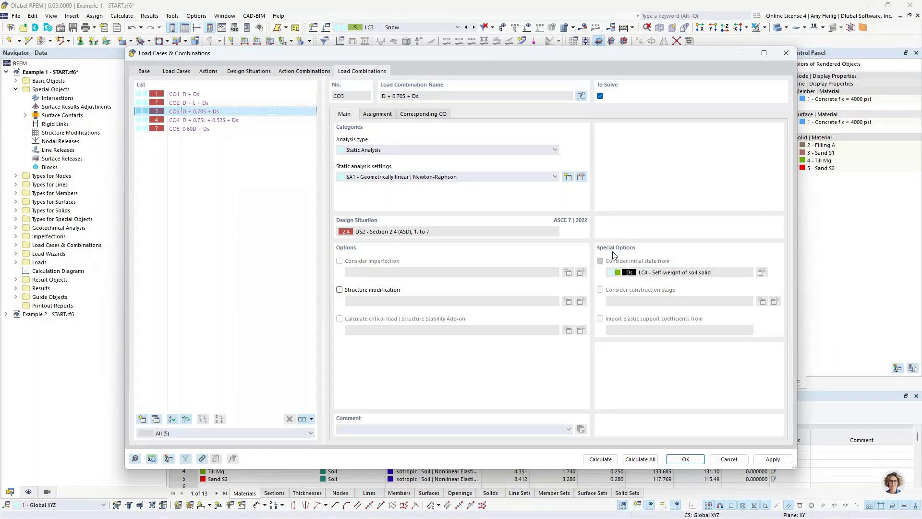
key("Down")
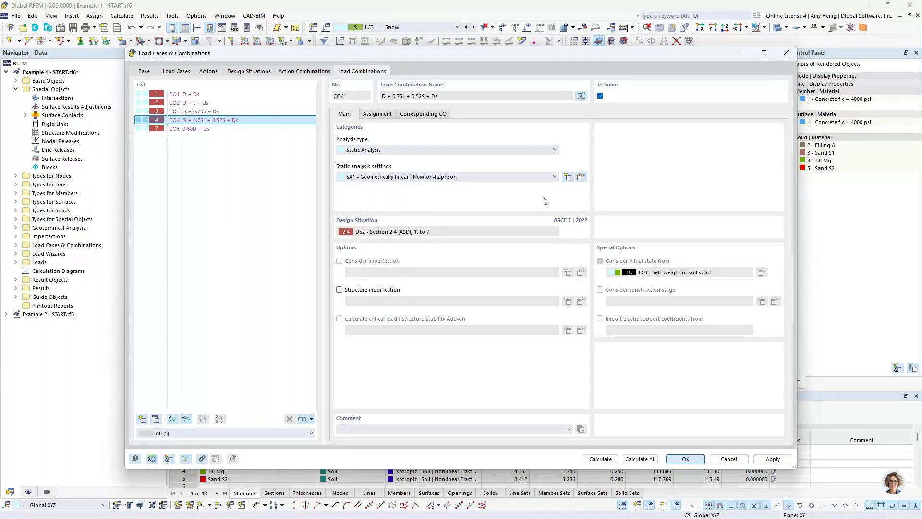
left_click(685, 459)
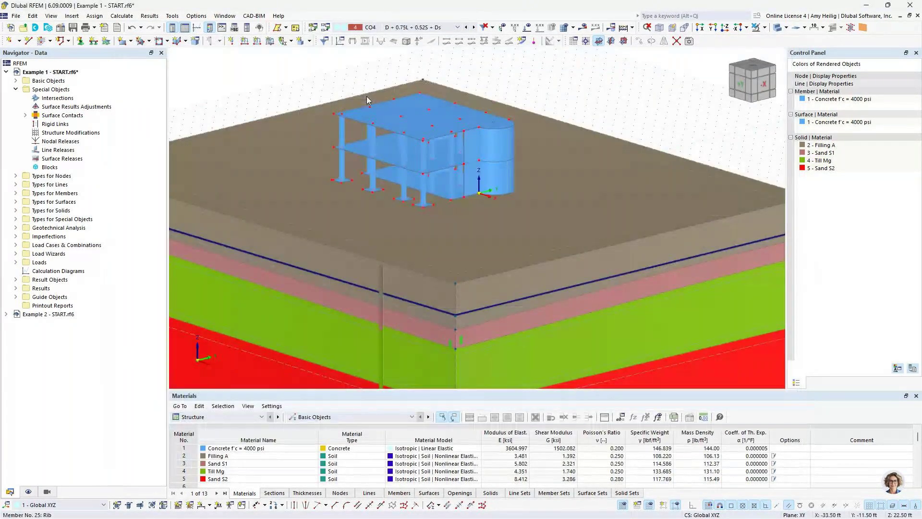
- Switch to the calculated model Example 1 - FINAL.rf6 and show its results navigator
key("super+Tab")
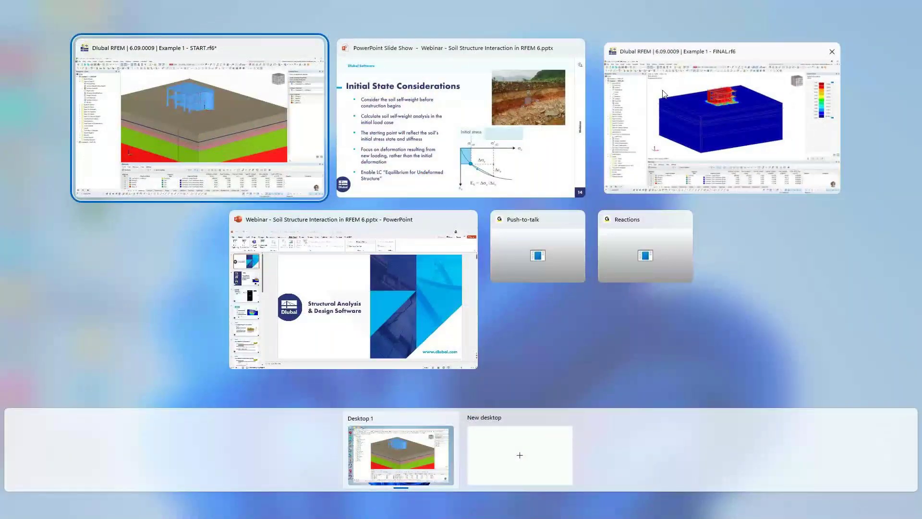
left_click(664, 94)
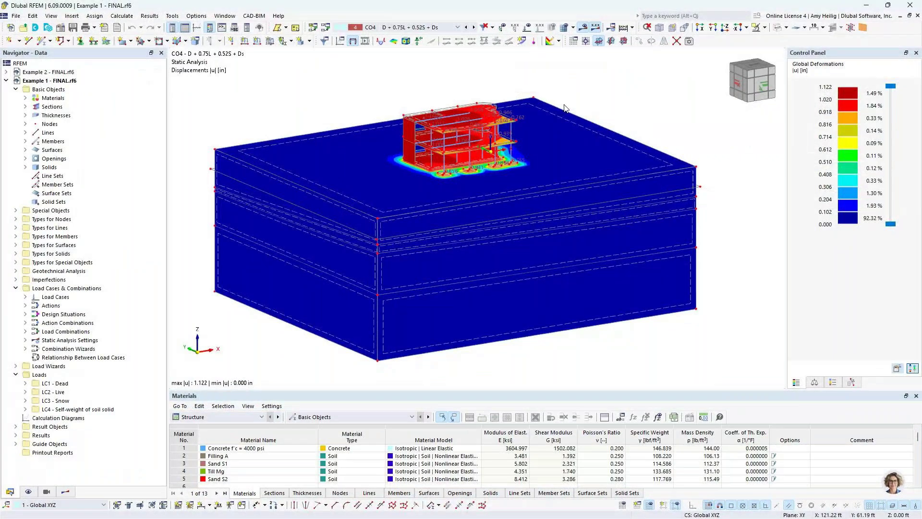
left_click(65, 491)
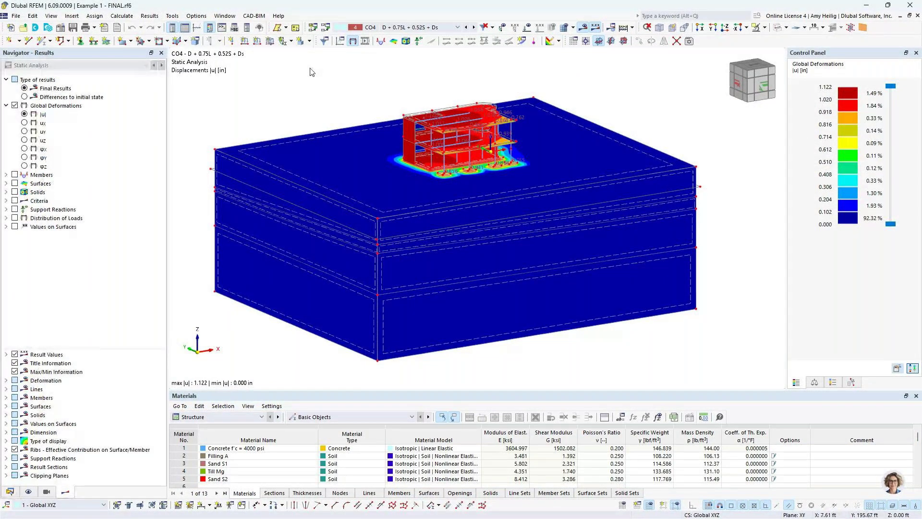
- Show the solids' basic stresses σz for load case LC4 Self-weight of soil solid
left_click(412, 28)
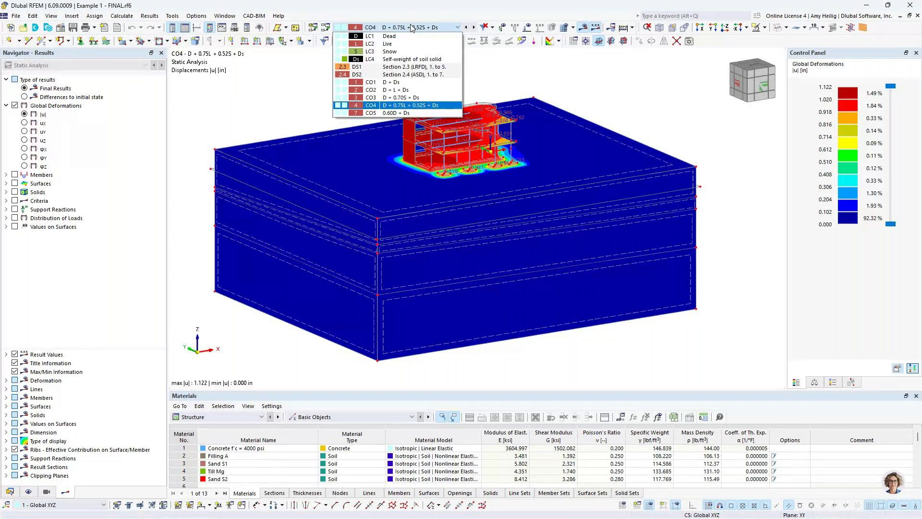
left_click(398, 59)
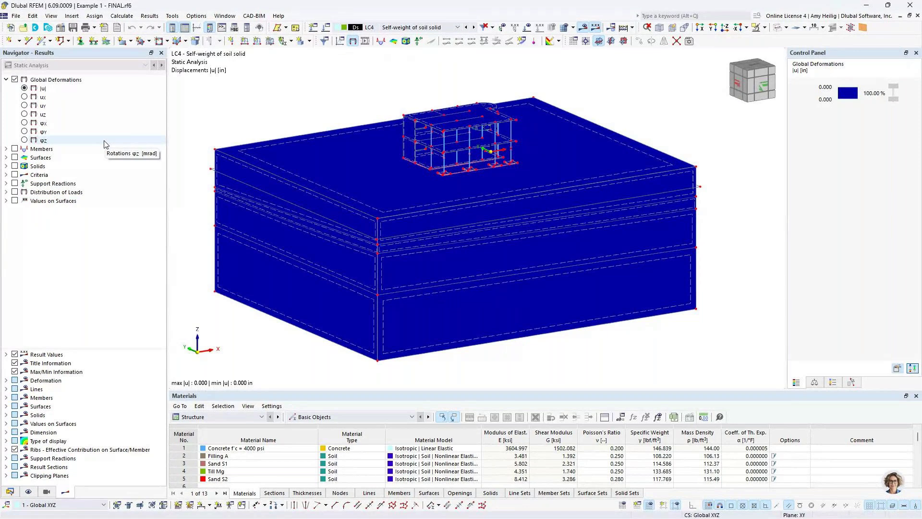
left_click(6, 165)
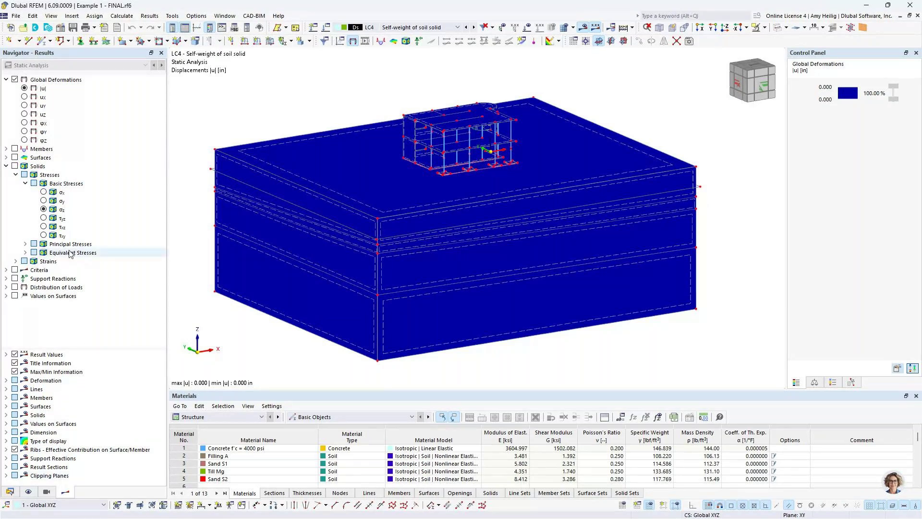
left_click(14, 166)
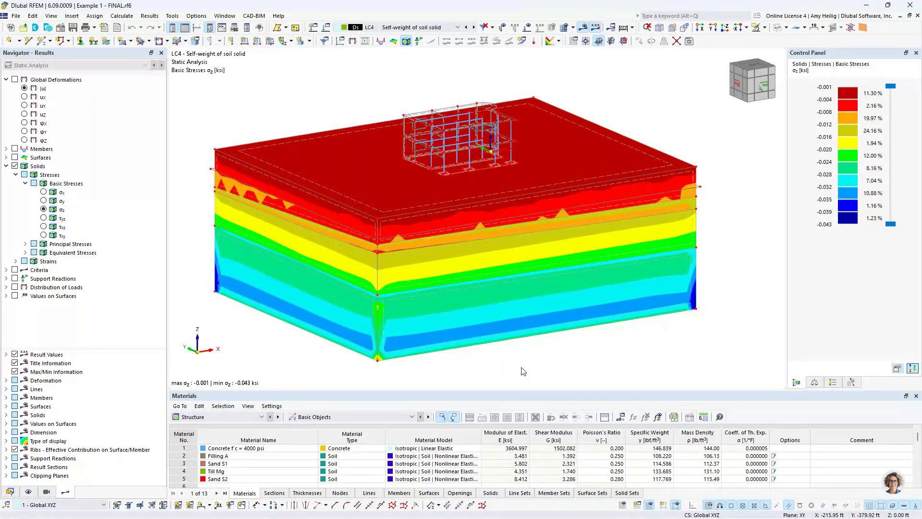
- Check LC4's global deformations |u|, and return to the solid stresses σz
left_click(15, 80)
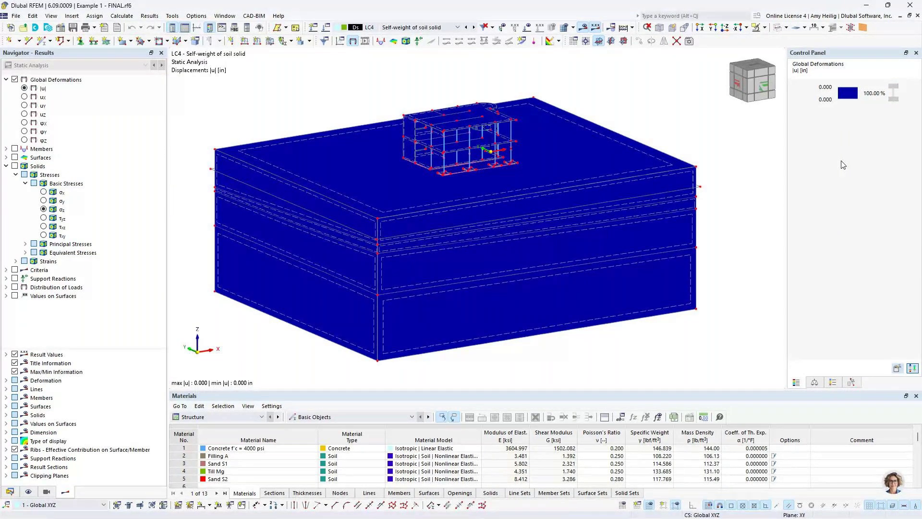
left_click(15, 166)
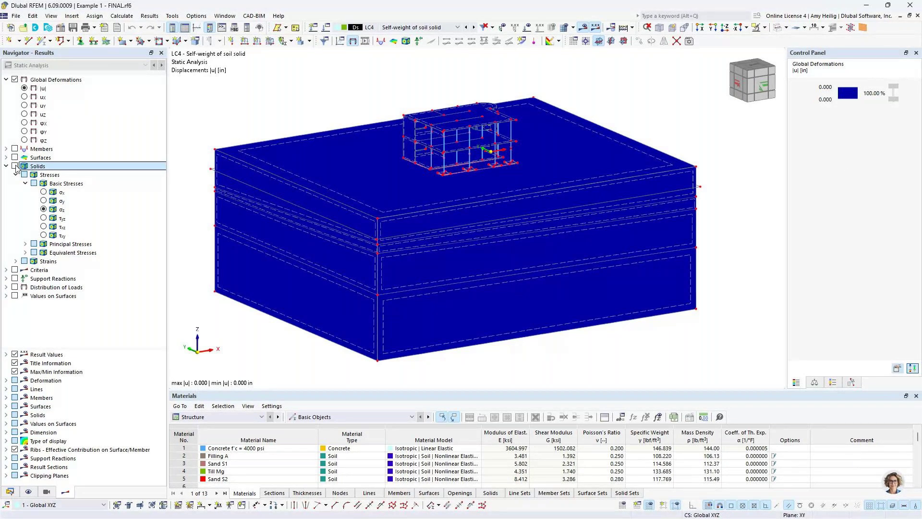
left_click(15, 167)
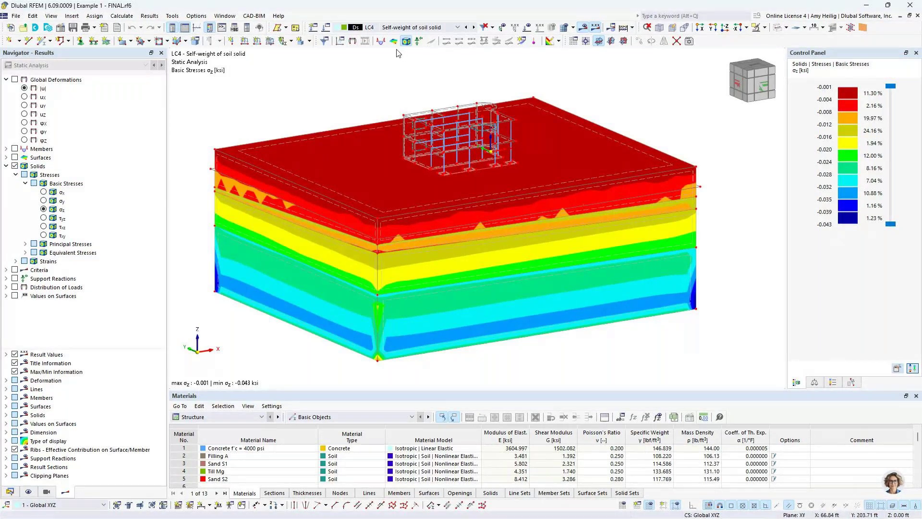
- Switch the stress results to load combination CO4 and temporarily display its loads on the building
left_click(406, 28)
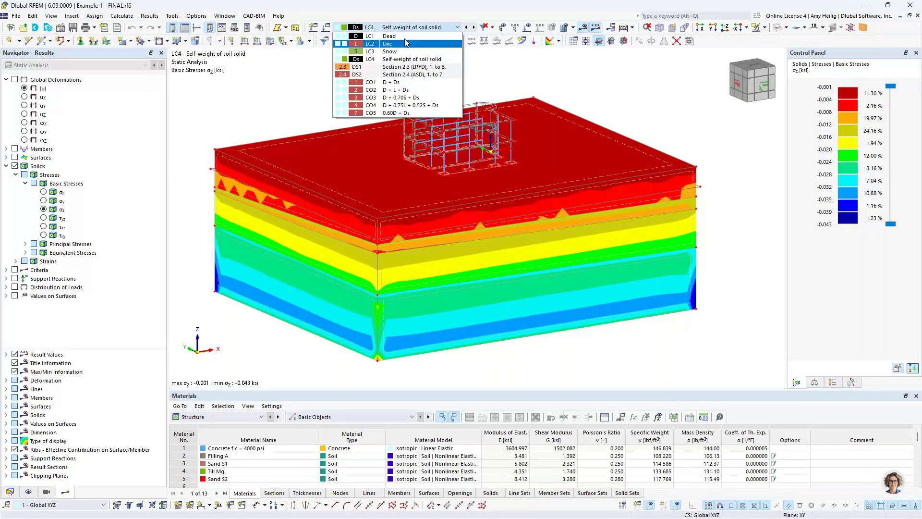
left_click(406, 28)
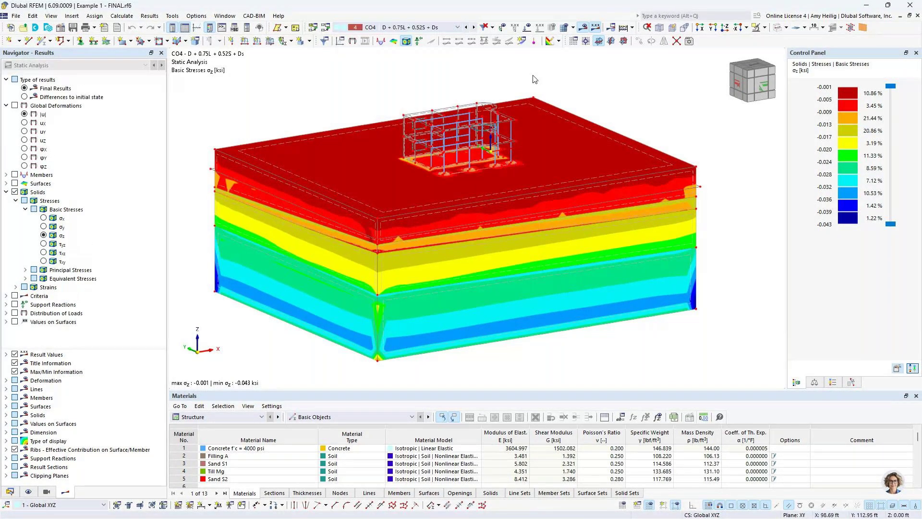
left_click(527, 27)
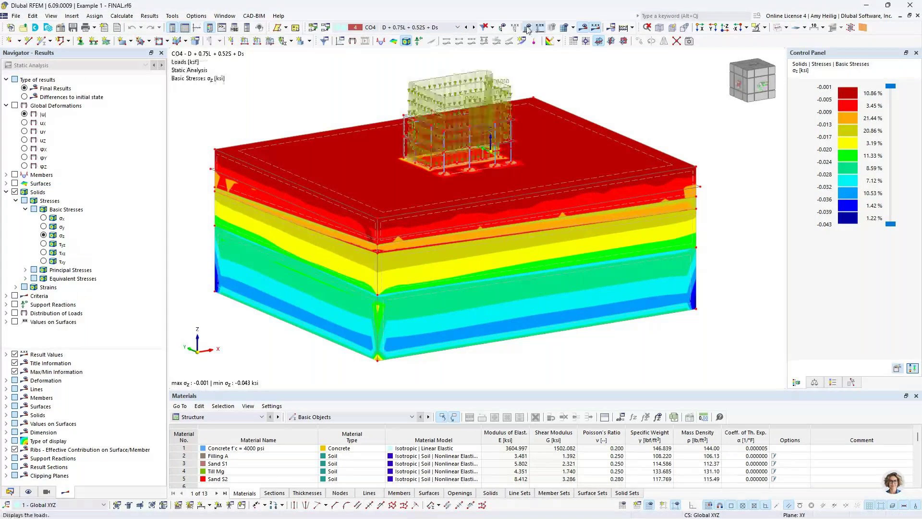
middle_click_drag(700, 127, 548, 76, "ctrl")
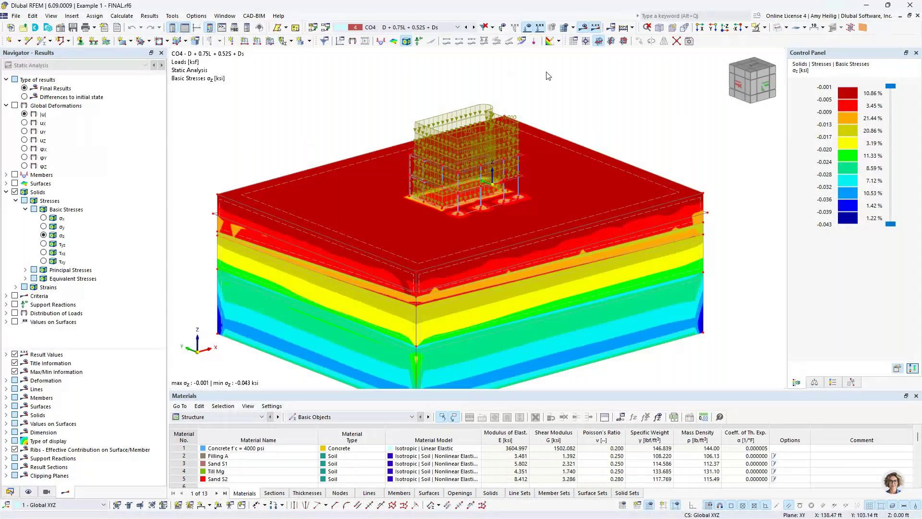
left_click(527, 28)
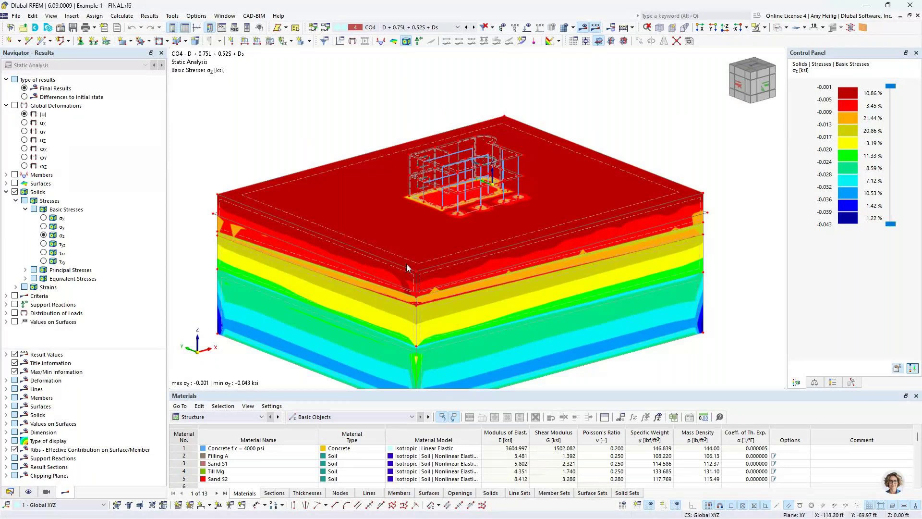
- Display CO4's solid stresses σz as Isobands - Solids, showing differences to initial state, and examine the stressed soil volume below the building
middle_click_drag(406, 264, 388, 231)
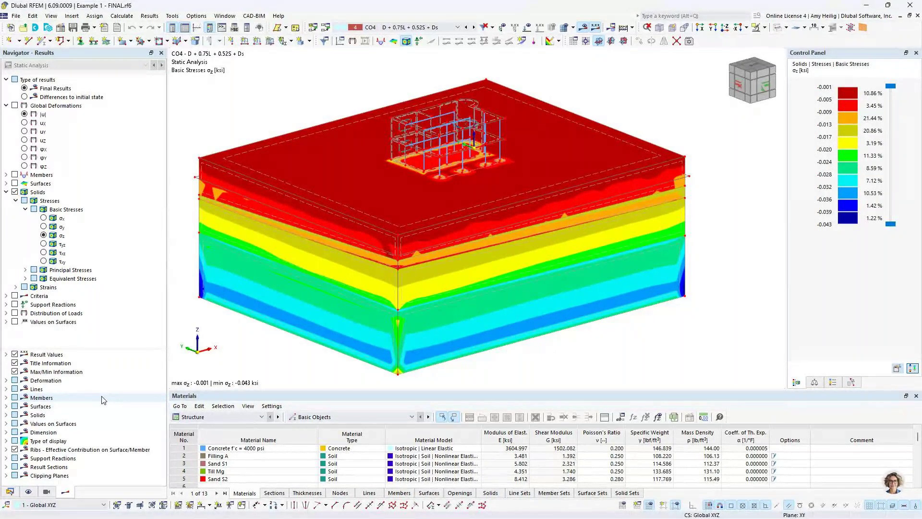
double_click(51, 441)
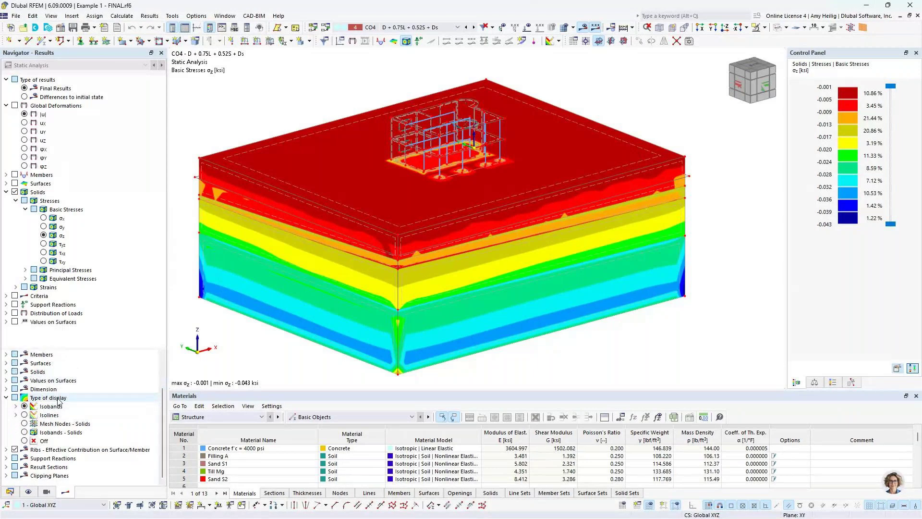
left_click(24, 432)
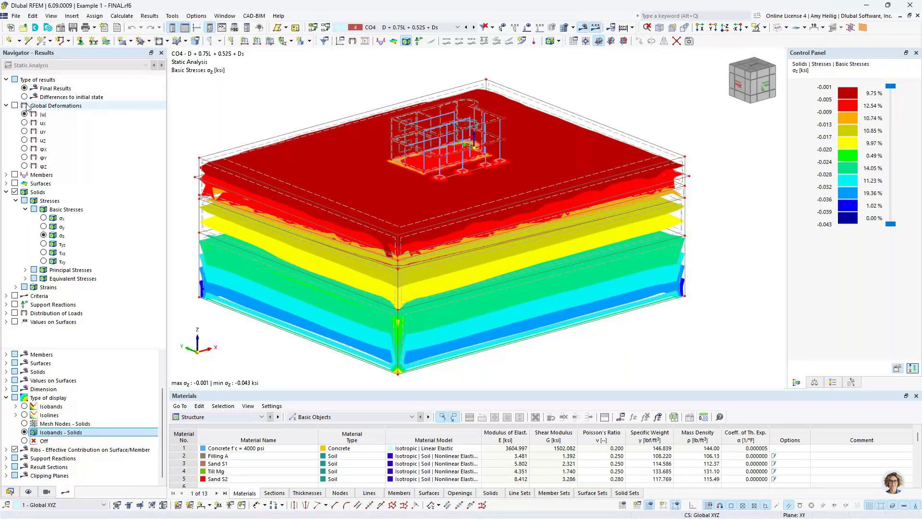
left_click(56, 97)
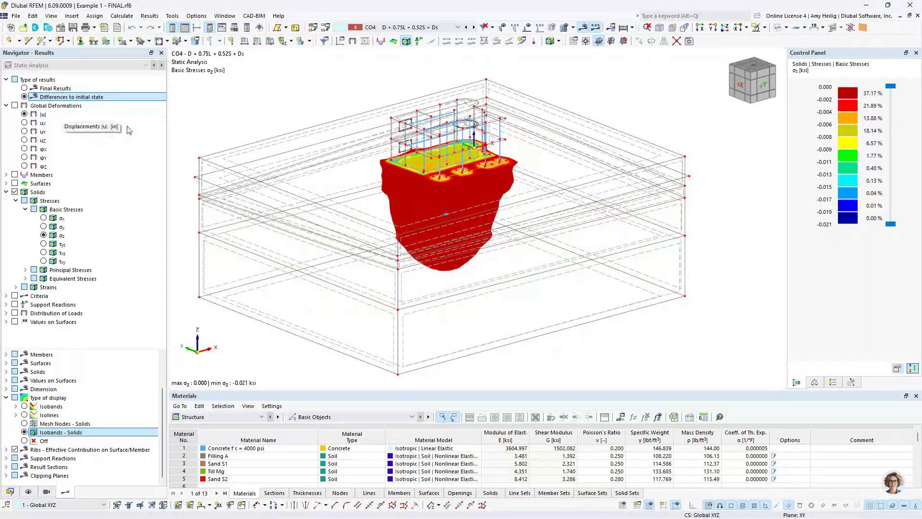
scroll(496, 292, "up", 4)
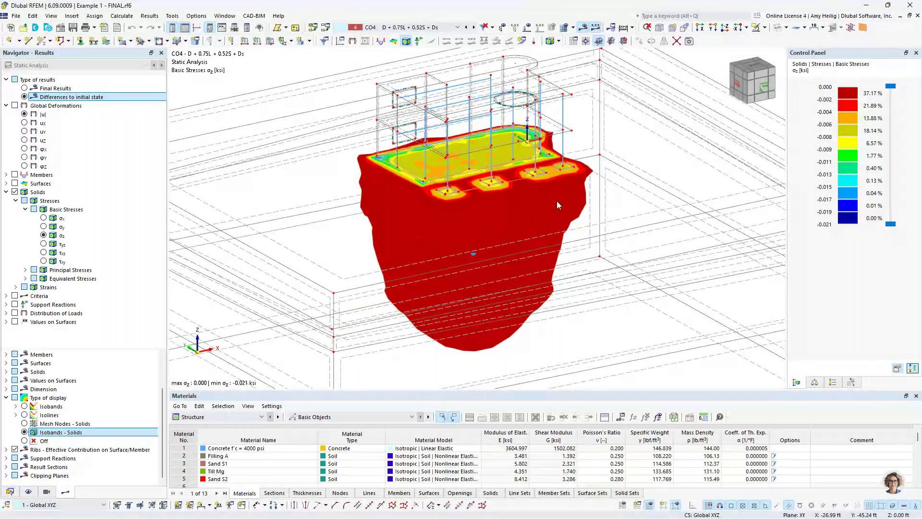
middle_click_drag(487, 209, 396, 234, "ctrl")
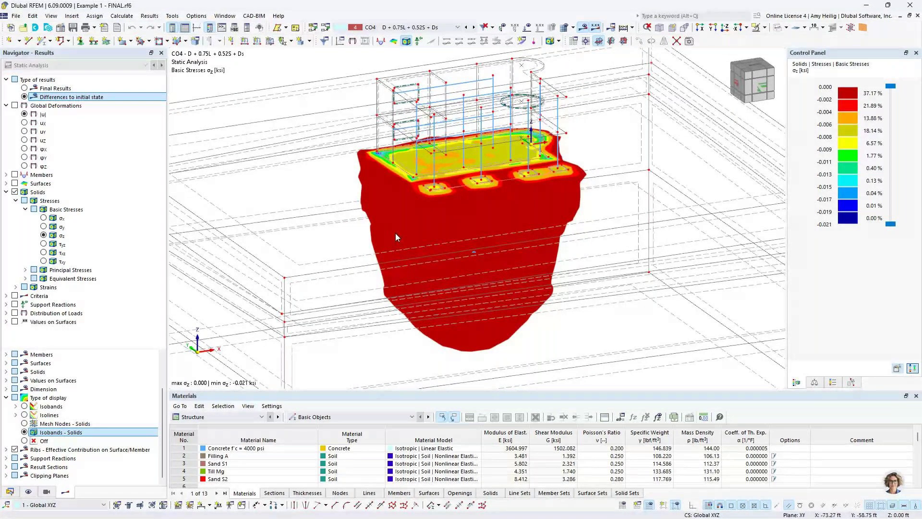
- Return the display type to Isobands and examine the σz stresses under the foundations in plan and 3D views
left_click(24, 407)
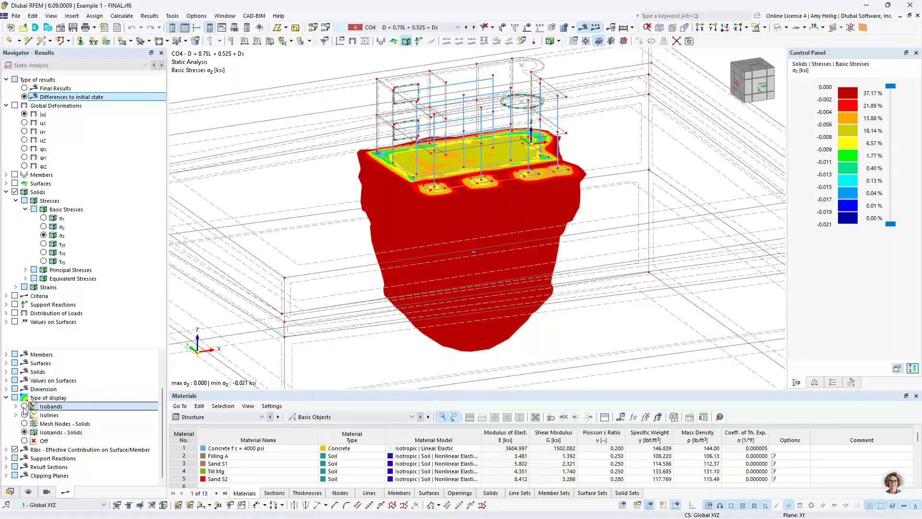
left_click(24, 406)
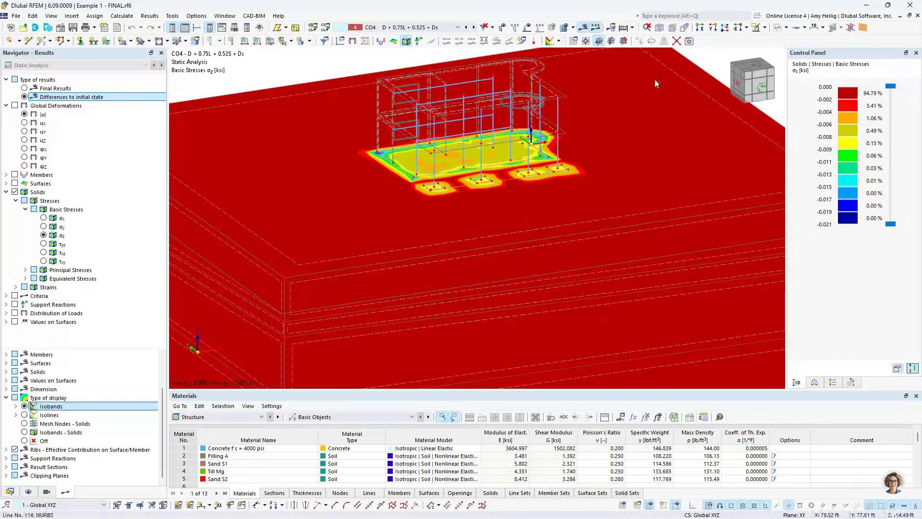
left_click(727, 30)
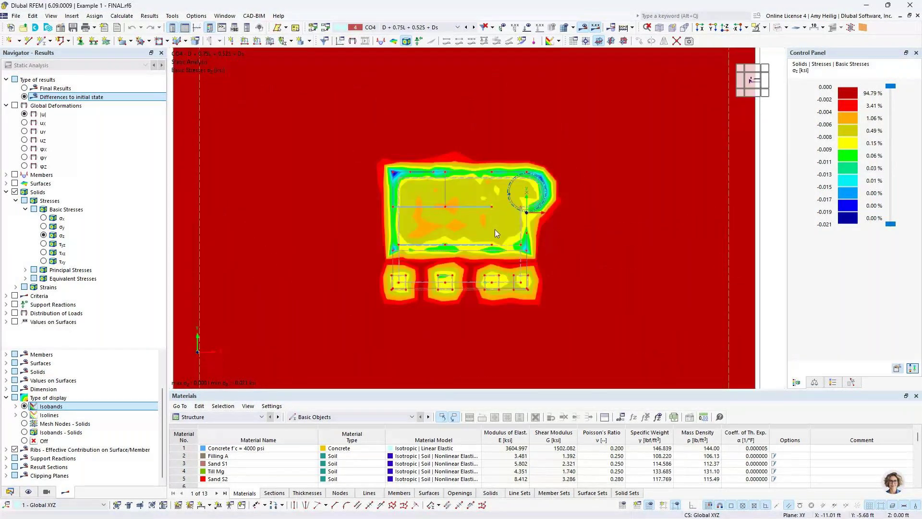
scroll(494, 229, "up", 3)
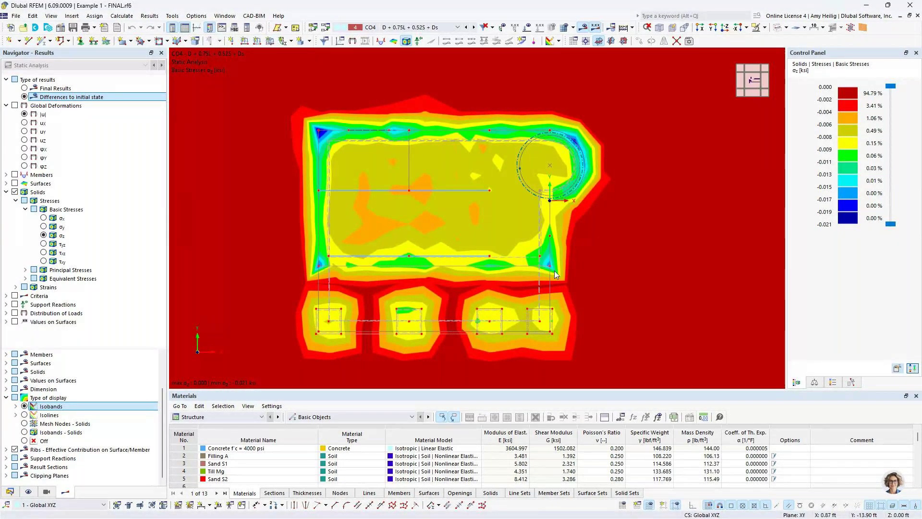
middle_click_drag(542, 313, 574, 247, "ctrl")
scroll(574, 247, "down", 3)
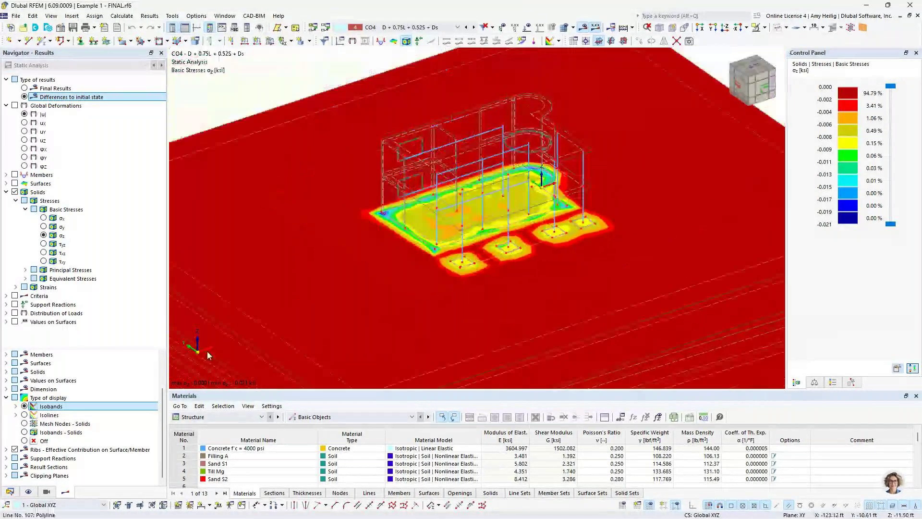
- Display CO4's global deformations |u| and hide the results on all members and surfaces so only the soil solids show
left_click(25, 106)
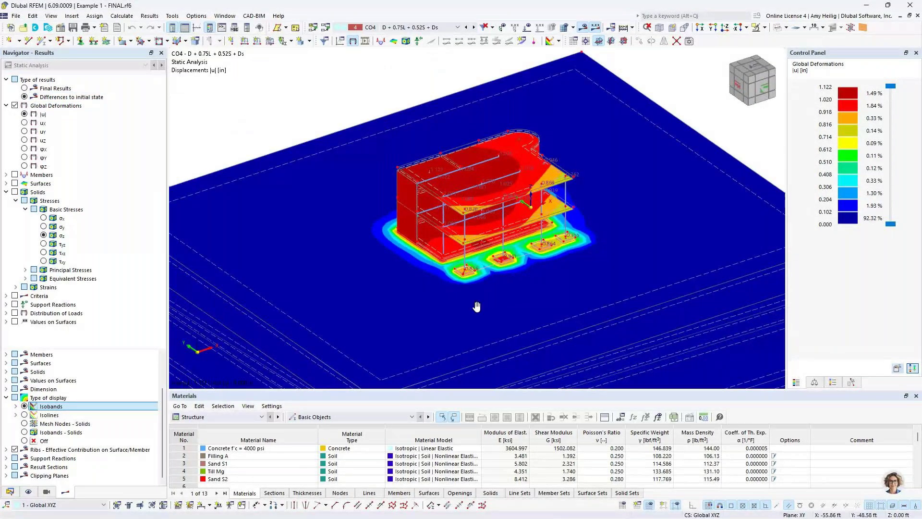
middle_click_drag(477, 306, 444, 275)
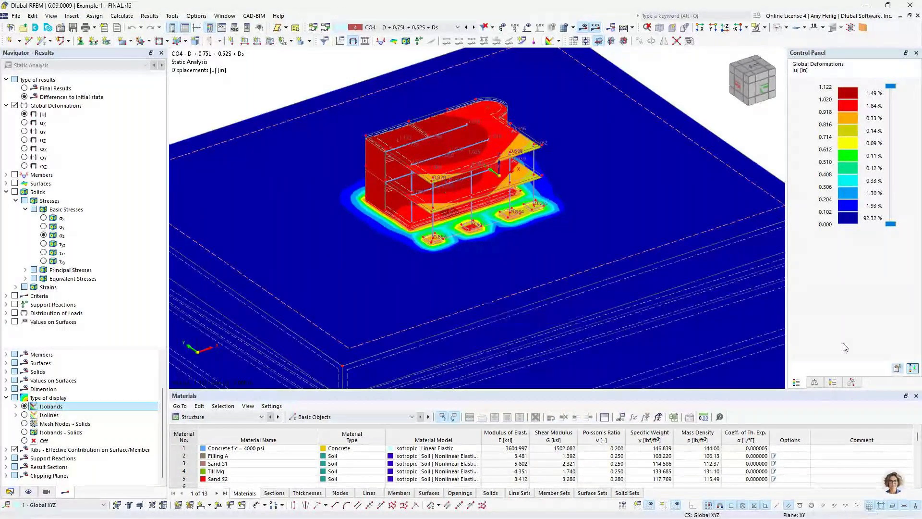
left_click(851, 382)
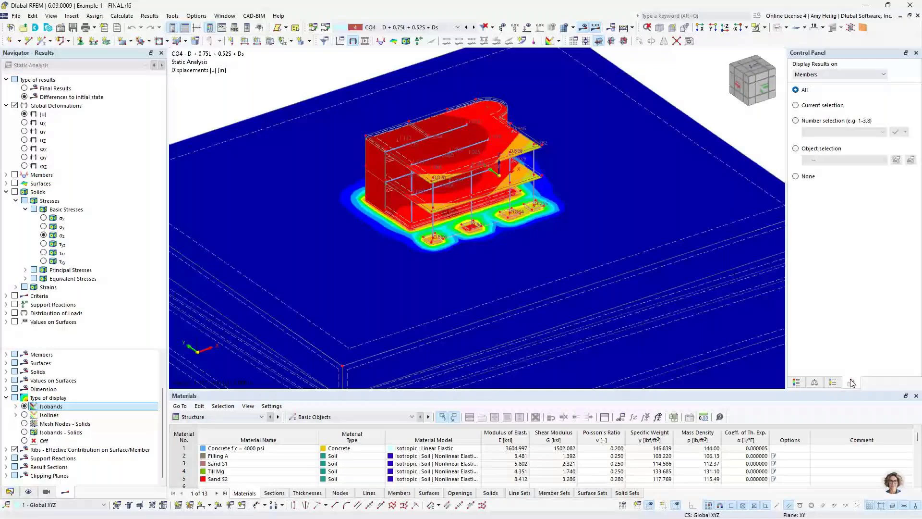
left_click(796, 176)
left_click(838, 75)
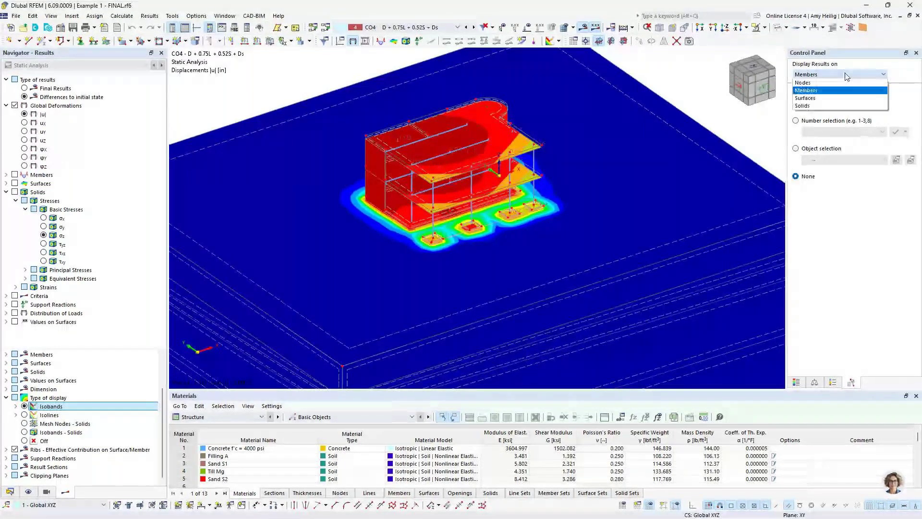
left_click(833, 100)
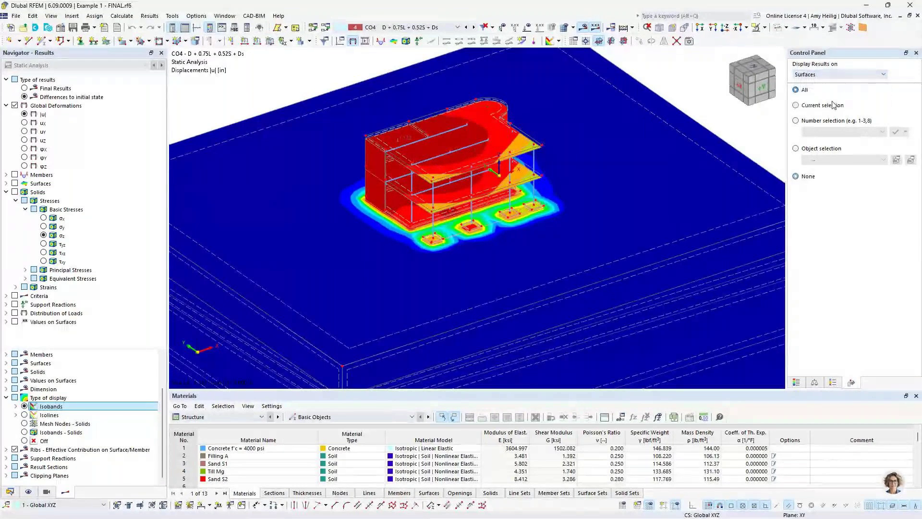
left_click(796, 177)
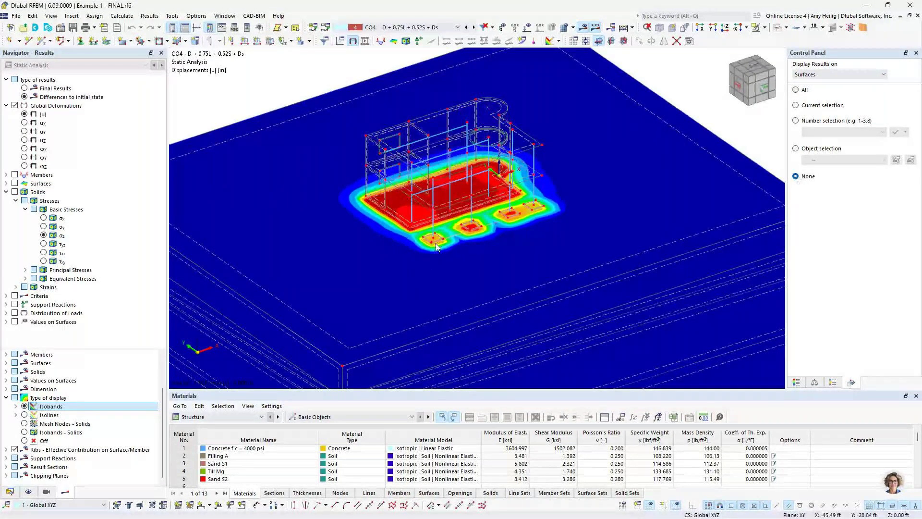
scroll(422, 240, "up", 1)
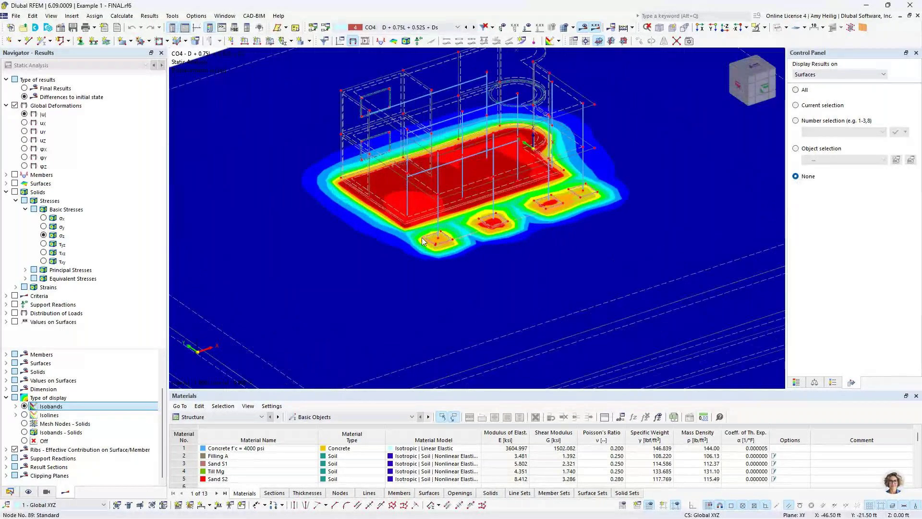
- Raise the general display factor for deformations to 64.00
left_click(814, 382)
left_click(906, 91)
left_click(906, 89)
left_click(906, 88)
left_click(906, 88)
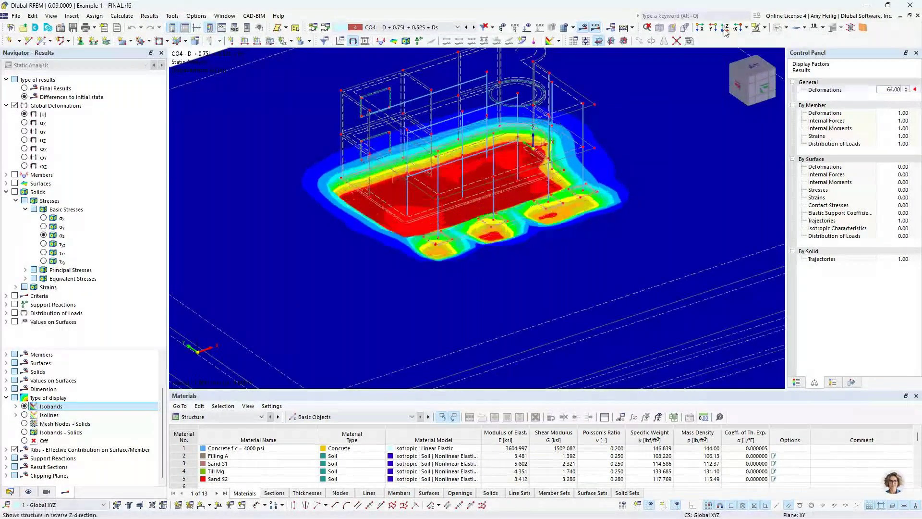
- Examine the soil displacements around the foundations in plan and 3D views against the colour scale
left_click(725, 28)
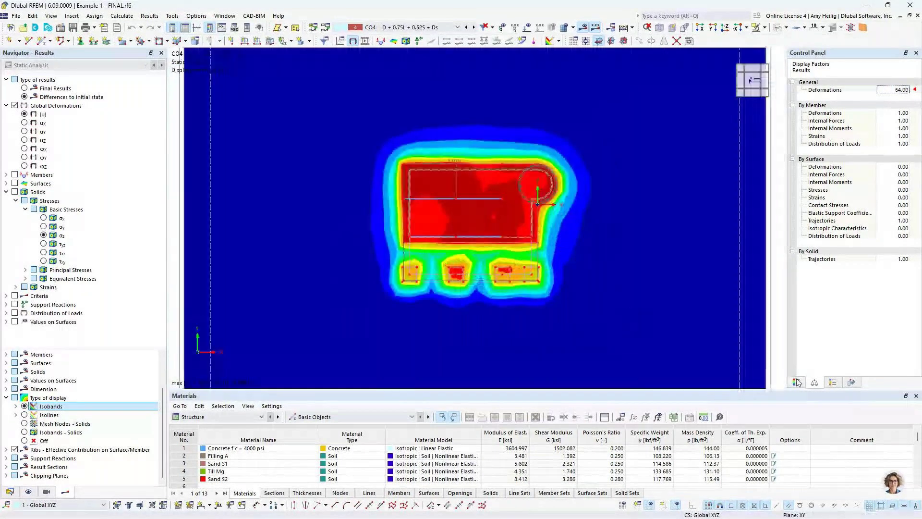
left_click(795, 381)
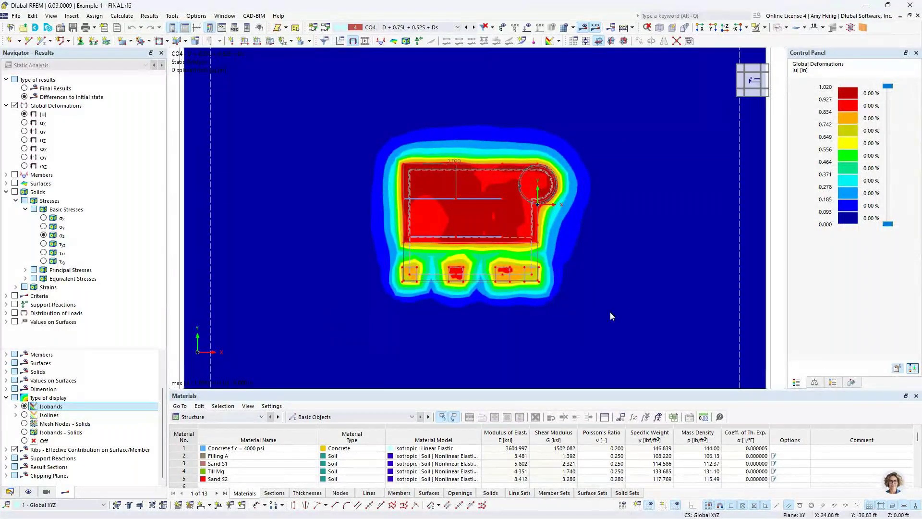
middle_click_drag(600, 325, 501, 208, "ctrl")
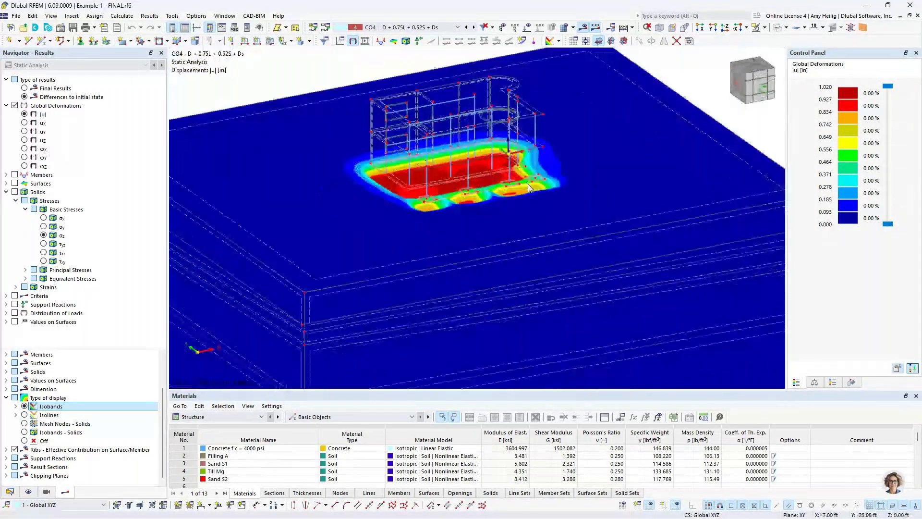
middle_click_drag(528, 183, 465, 217, "ctrl")
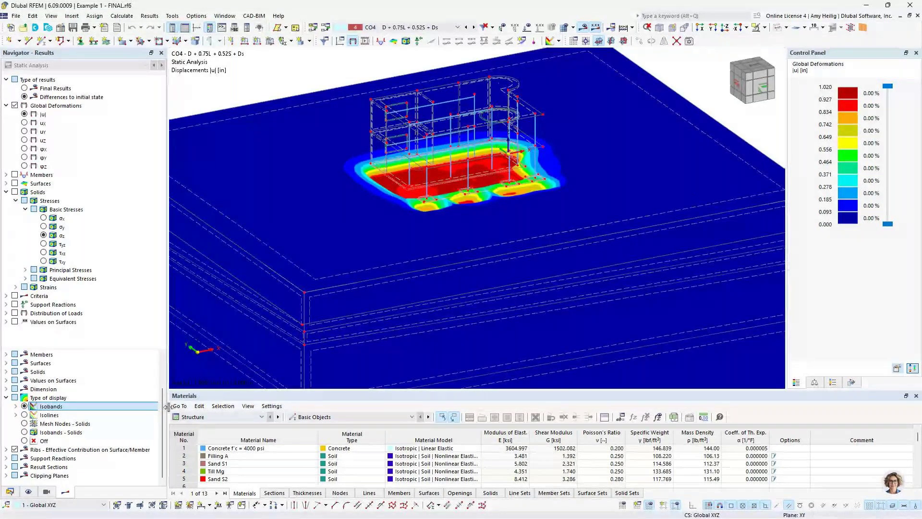
- Activate the third clipping plane to view a section through the soil displacements beneath the building
left_click(9, 491)
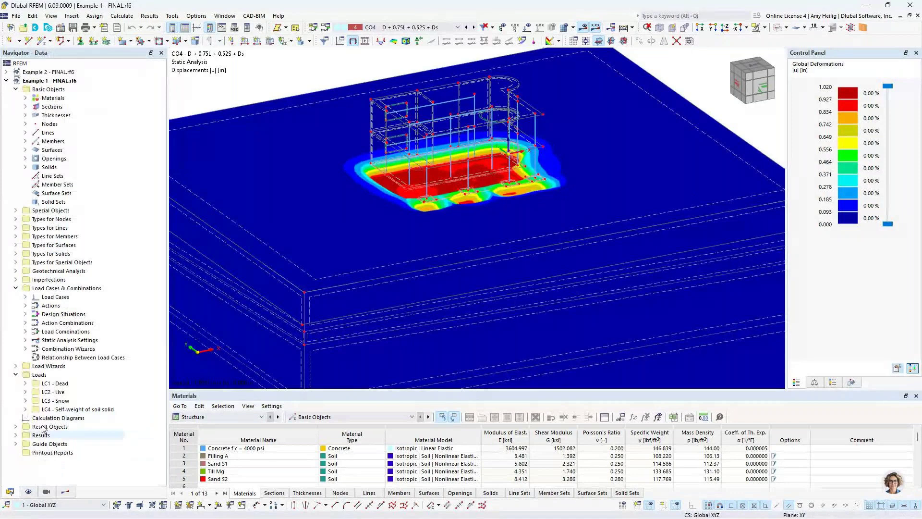
left_click(15, 288)
left_click(16, 88)
left_click(16, 193)
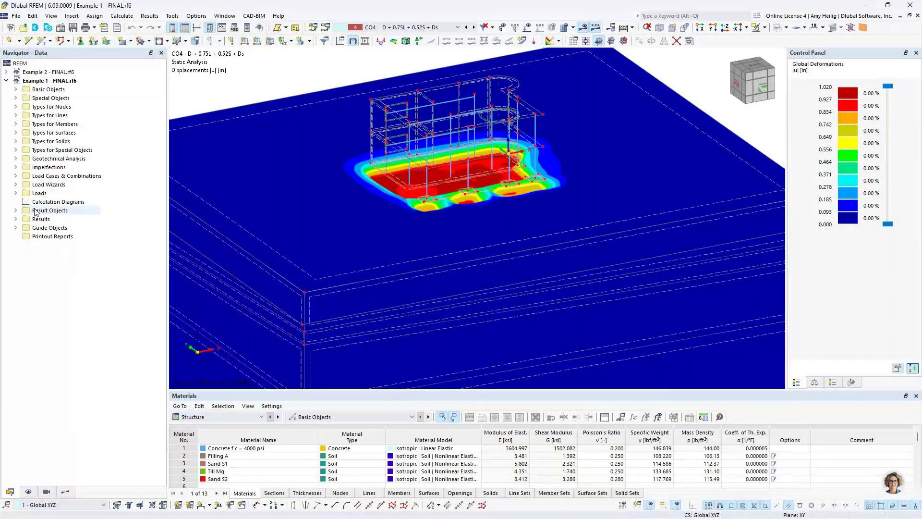
left_click(16, 228)
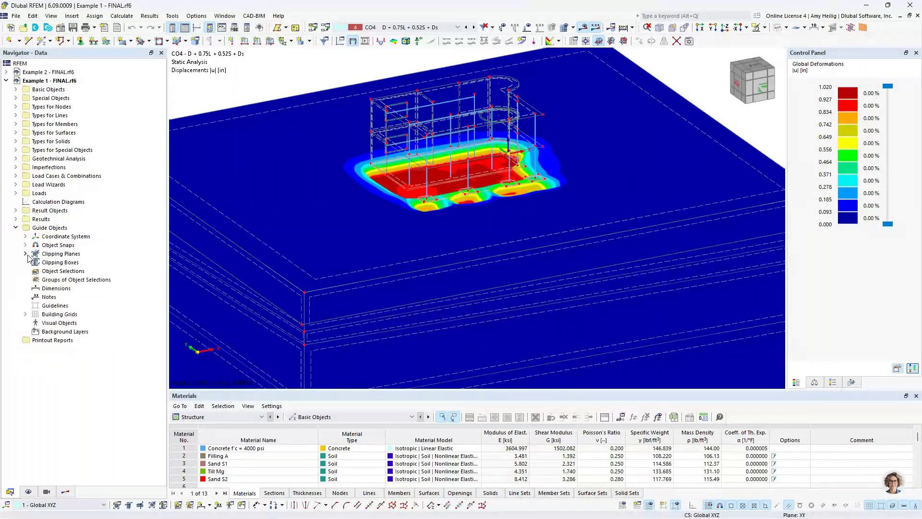
left_click(25, 253)
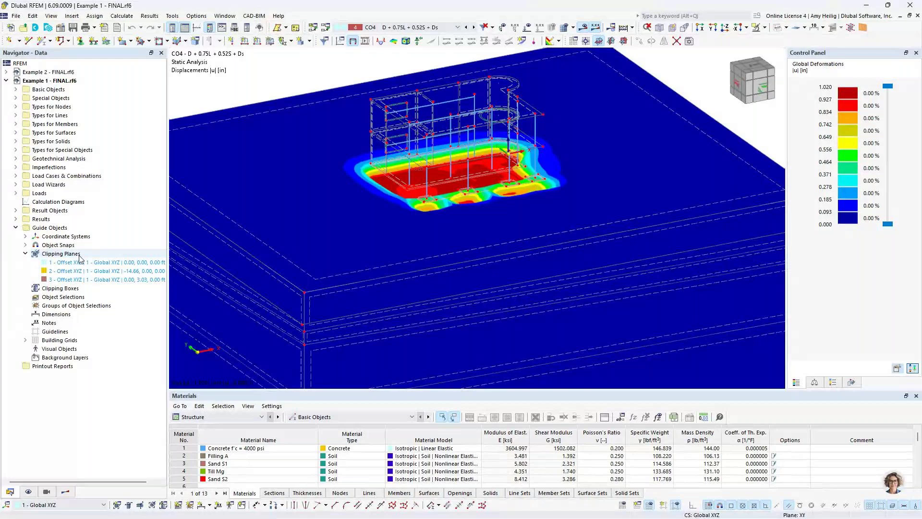
right_click(82, 282)
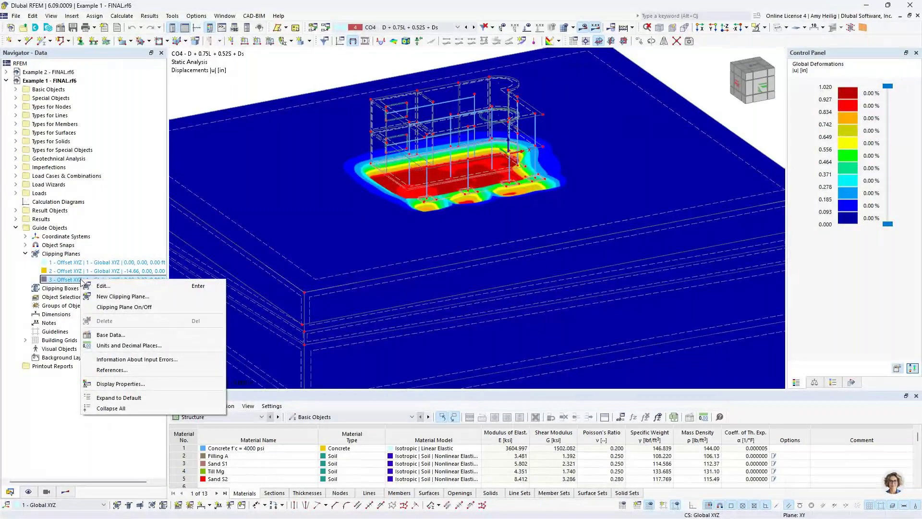
left_click(123, 307)
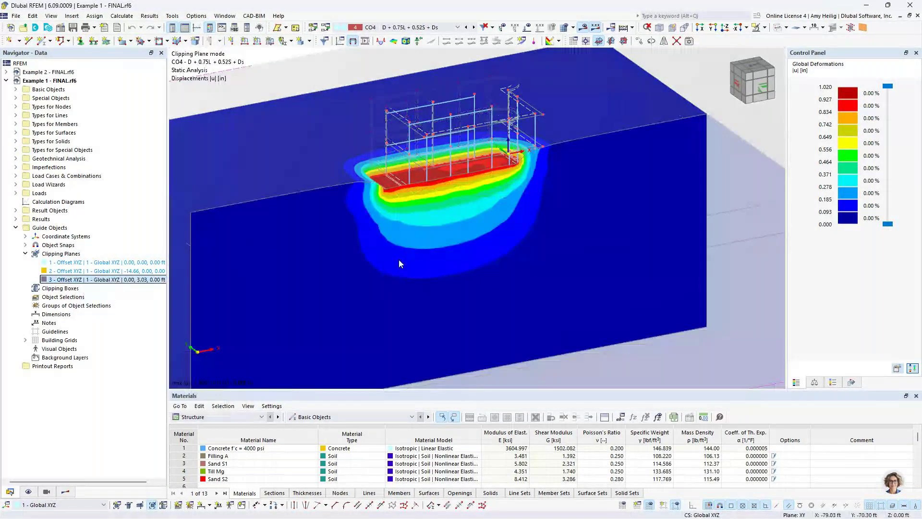
scroll(399, 264, "down", 3)
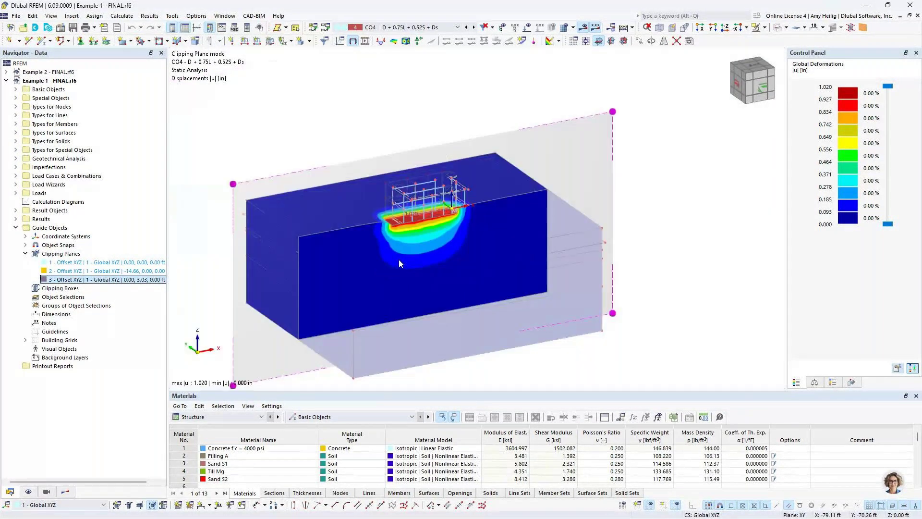
middle_click_drag(402, 278, 434, 269)
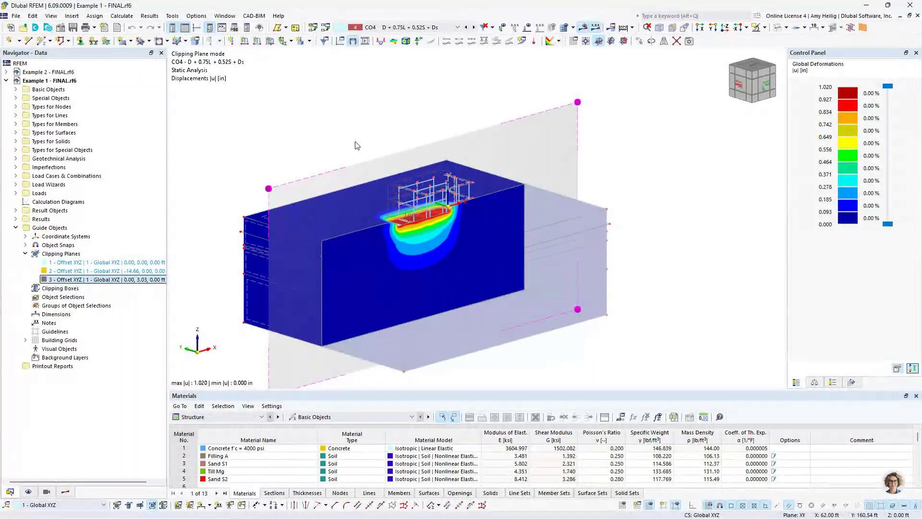
- Shift the third clipping plane to a Y offset of about -14.77 ft through the soil and switch clipping off
mouse_move(269, 188)
left_mouse_down()
mouse_move(293, 203)
mouse_move(278, 182)
left_mouse_up()
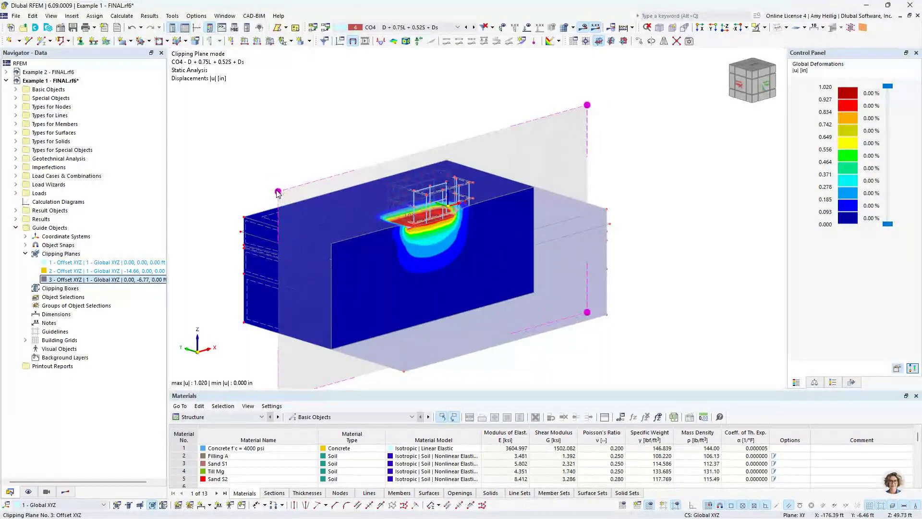
mouse_move(283, 198)
left_mouse_down()
mouse_move(310, 201)
mouse_move(272, 187)
mouse_move(287, 199)
left_mouse_up()
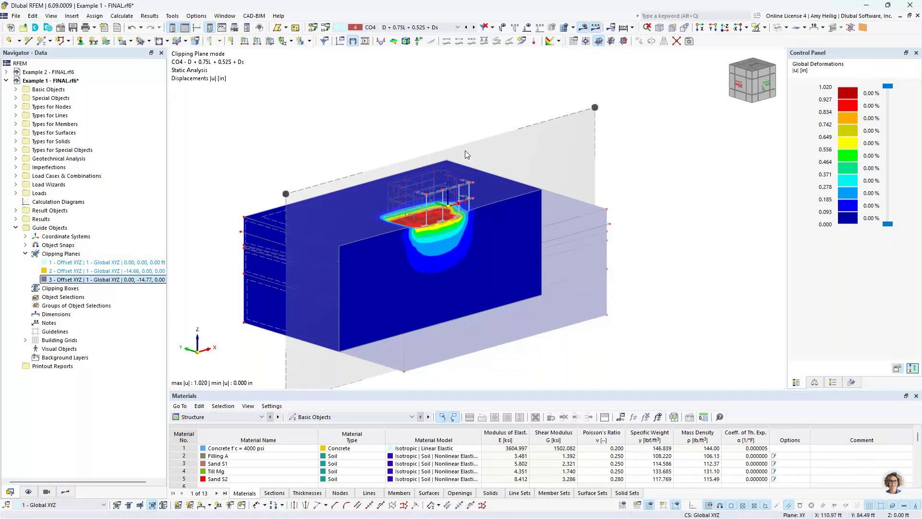
right_click(71, 279)
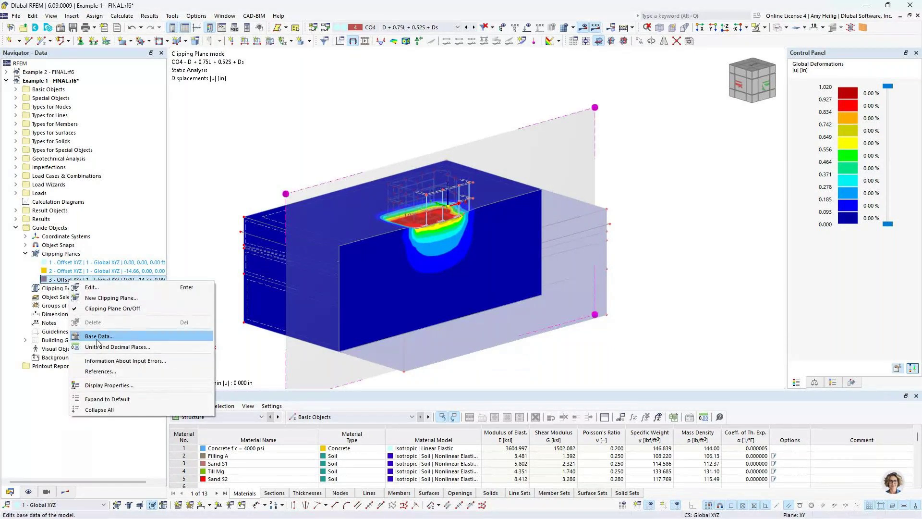
left_click(105, 308)
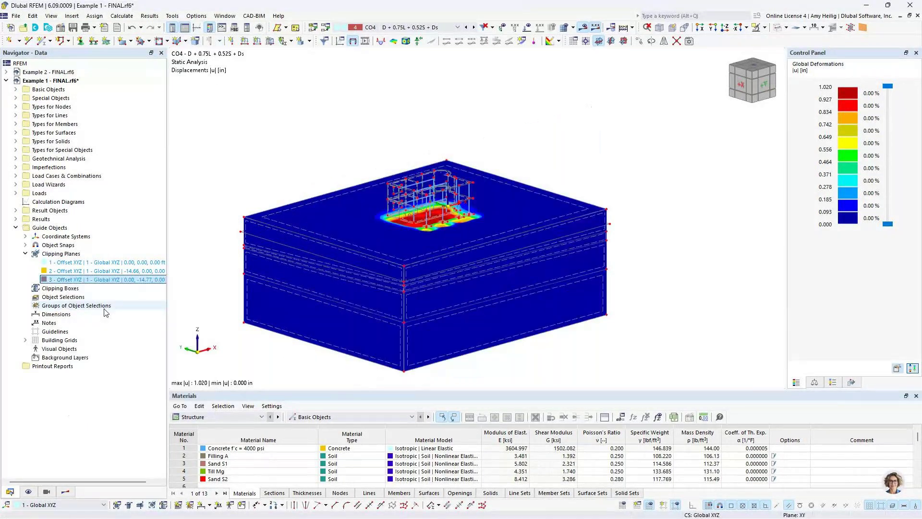
- Show the deformation results on all surfaces and all members of the building again
left_click(852, 382)
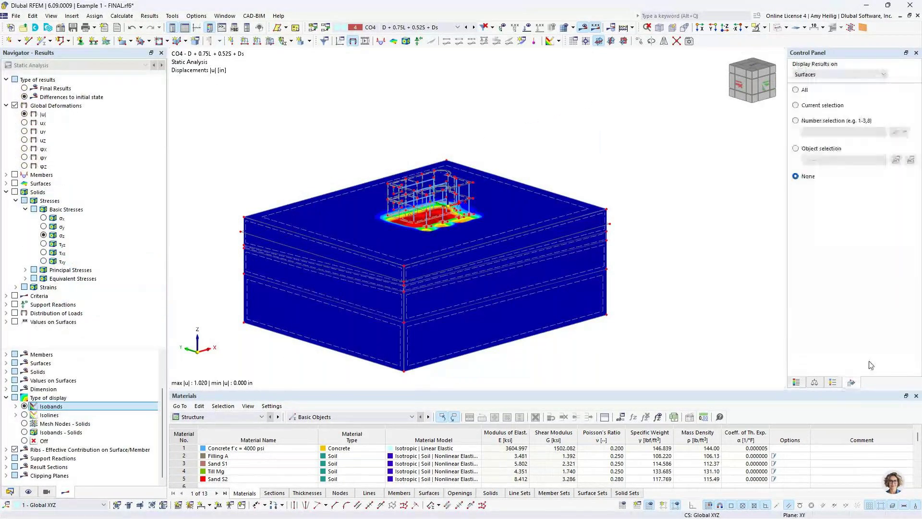
left_click(823, 75)
left_click(813, 90)
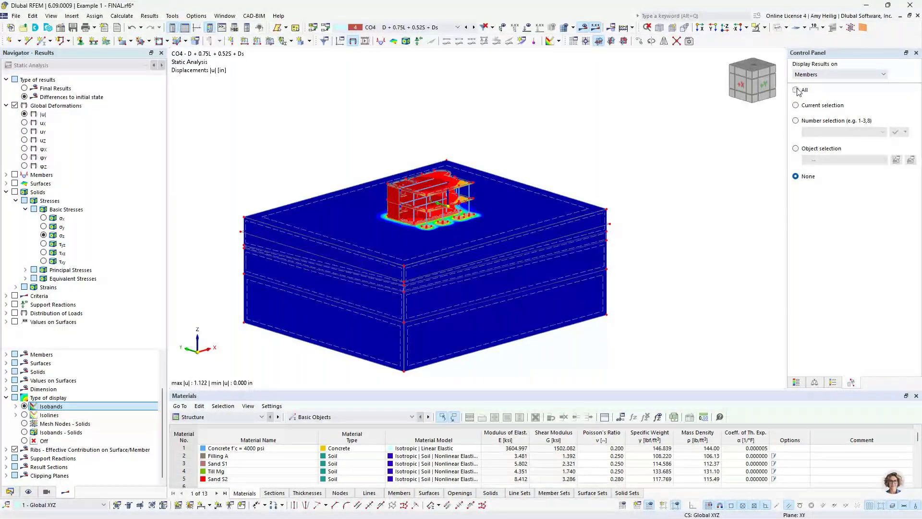
left_click(6, 192)
scroll(429, 220, "up", 2)
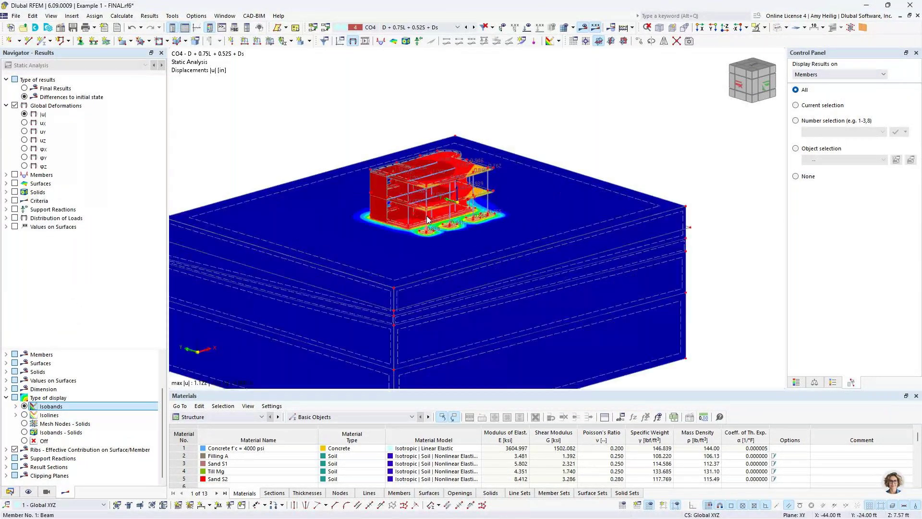
scroll(428, 220, "up", 2)
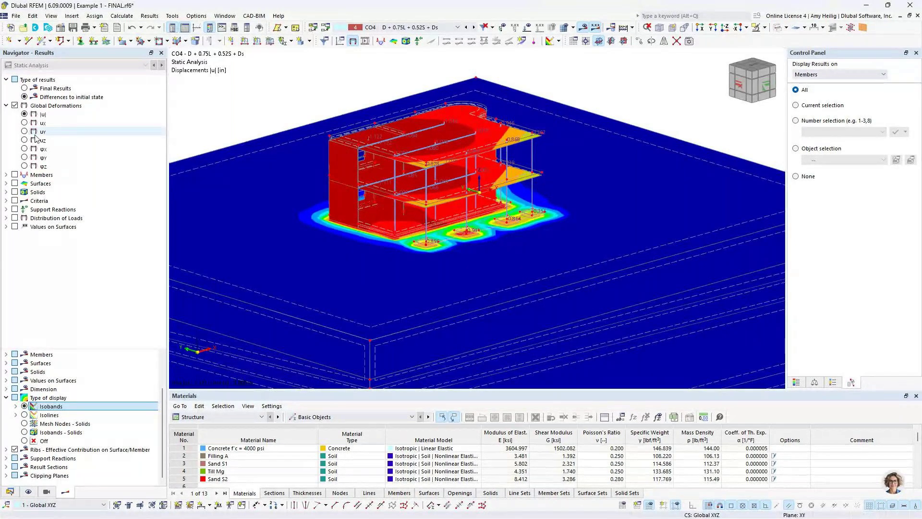
- Display the basic internal forces on the surfaces, viewing moments mx and switching to moments my
left_click(6, 175)
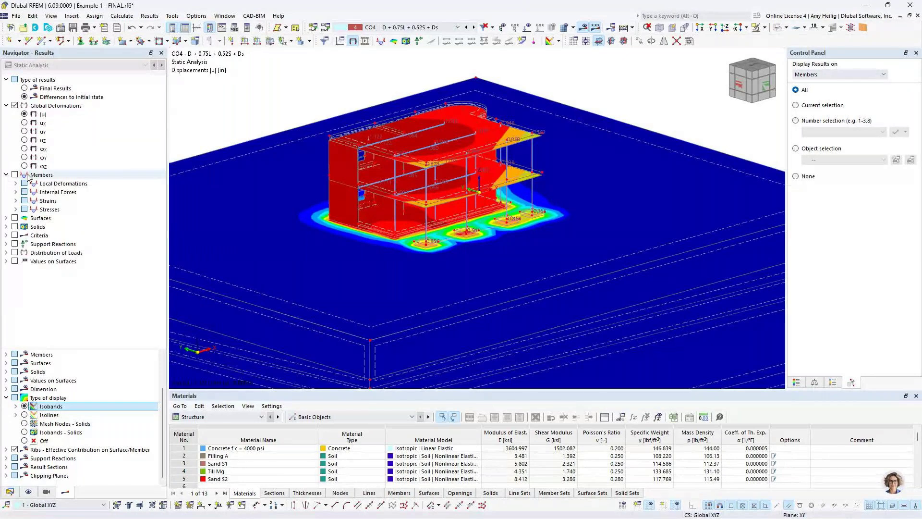
left_click(6, 218)
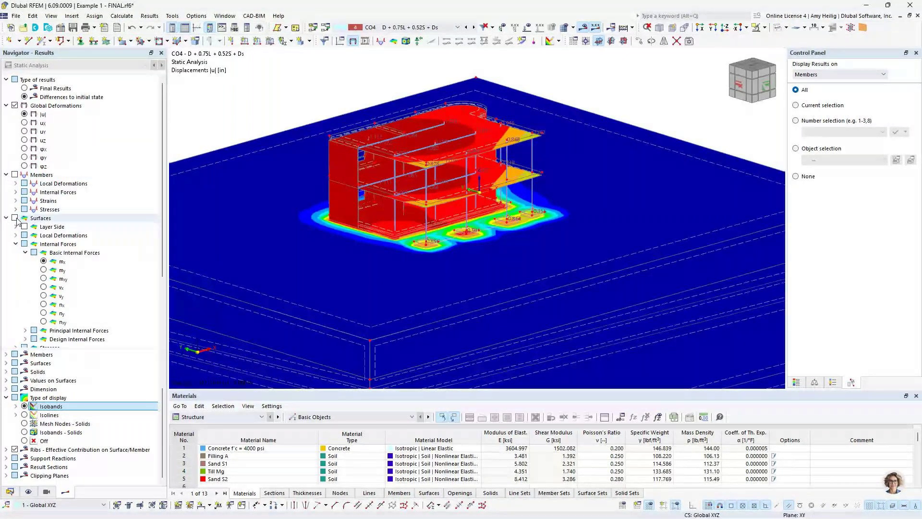
left_click(15, 218)
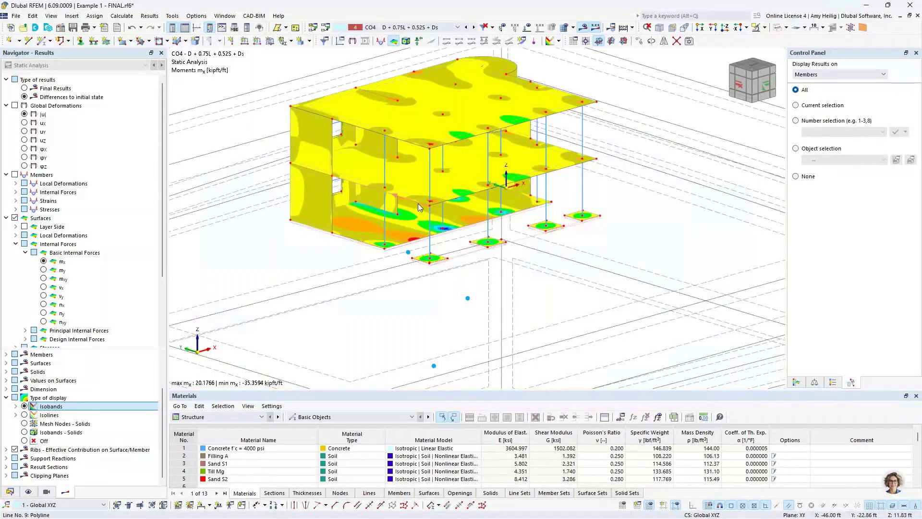
scroll(418, 207, "up", 3)
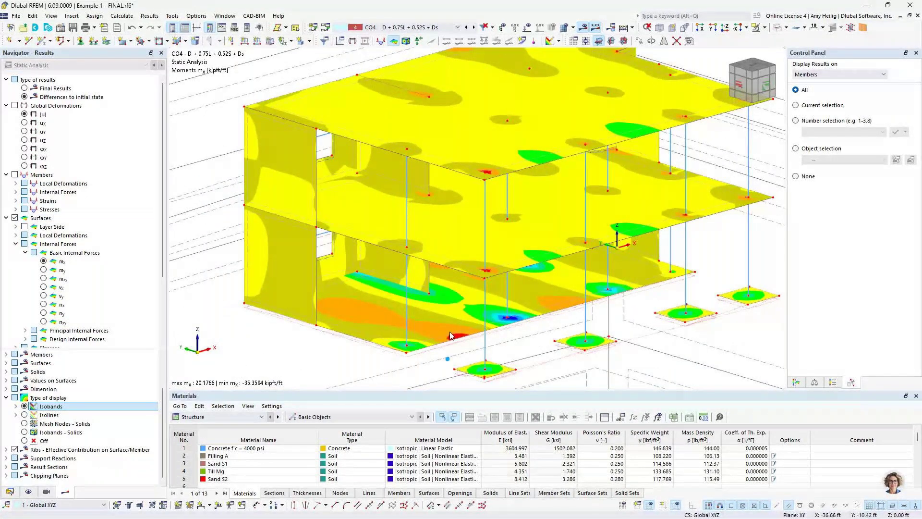
left_click(44, 270)
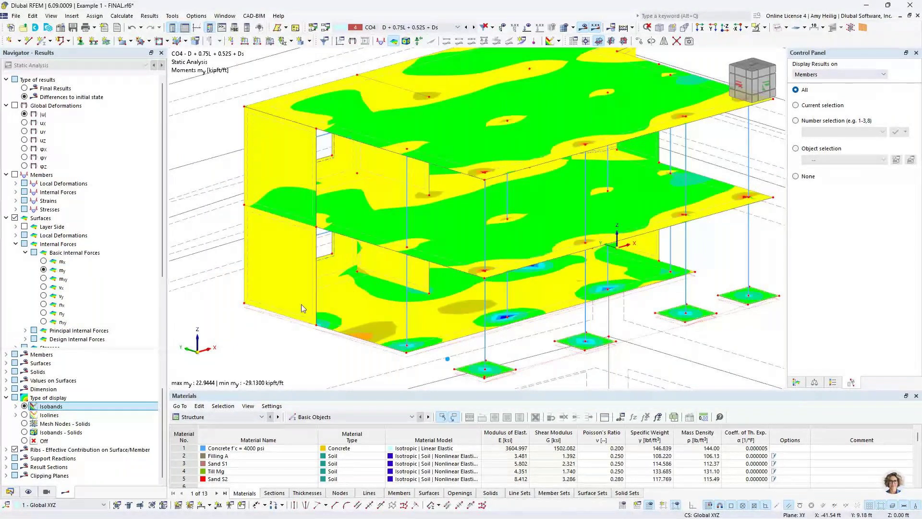
- Compare the my moments between final results and differences to initial state, ending on differences to initial state
left_click(24, 88)
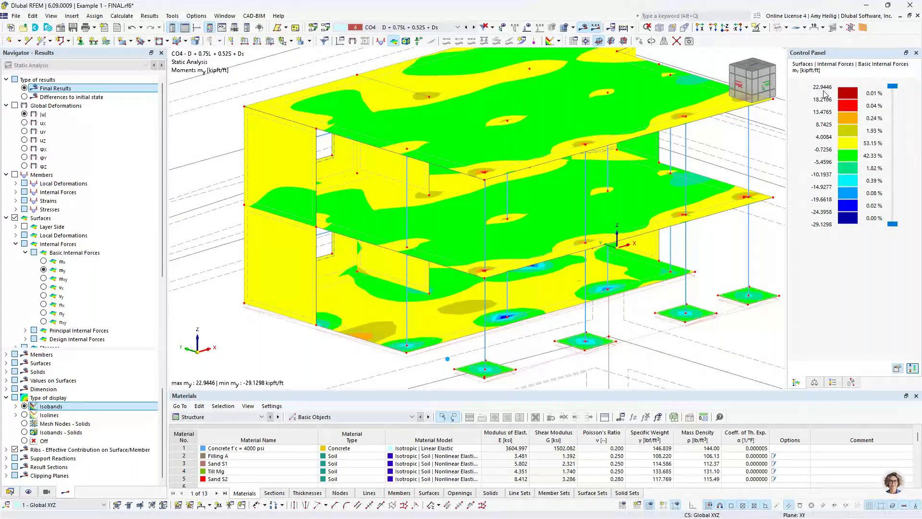
left_click(25, 98)
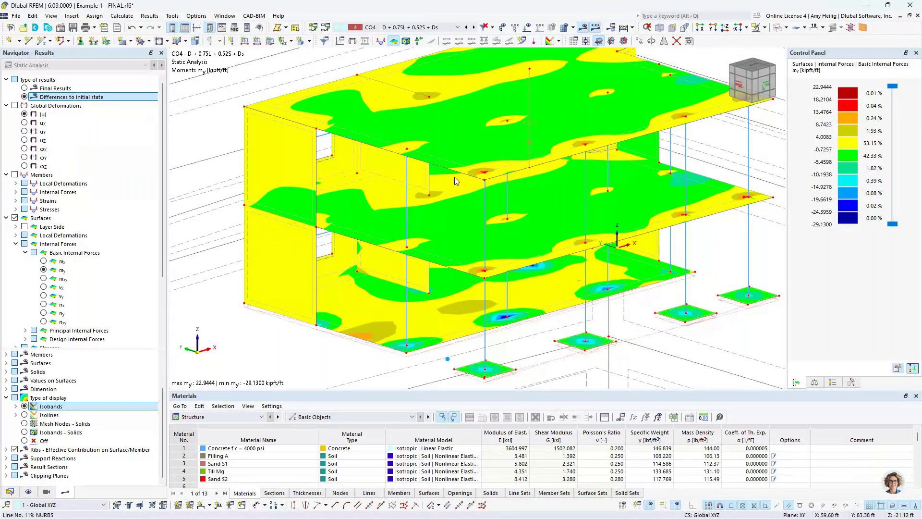
scroll(564, 294, "down", 2)
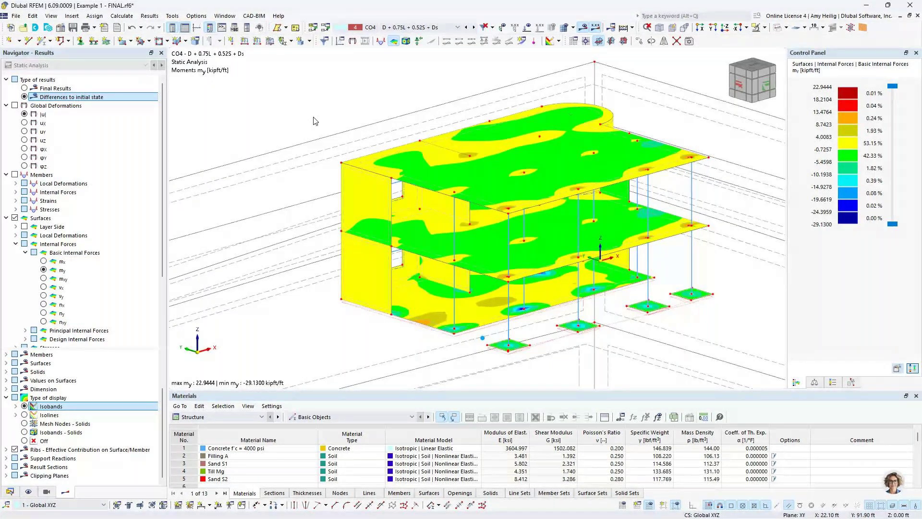
- Switch to the PowerPoint slide show and advance to the Pile Design Requirements slide
key("super+Tab")
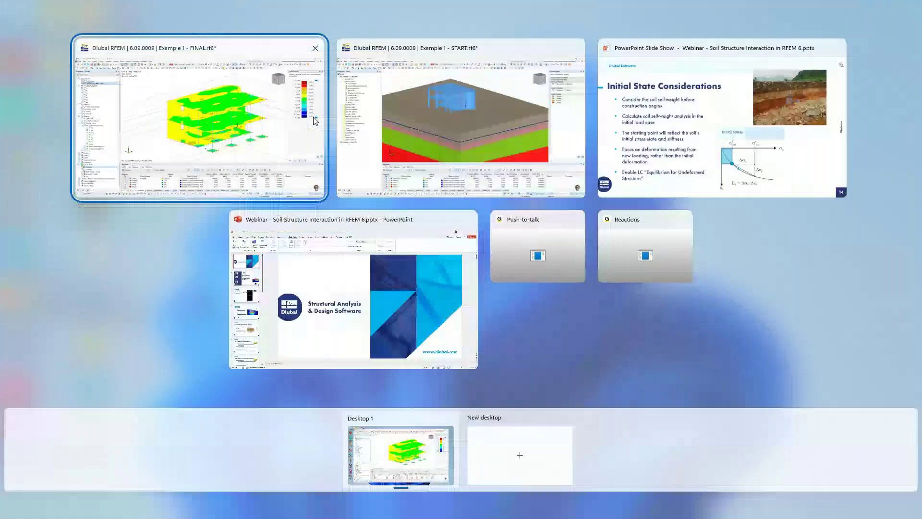
left_click(683, 132)
left_click(685, 136)
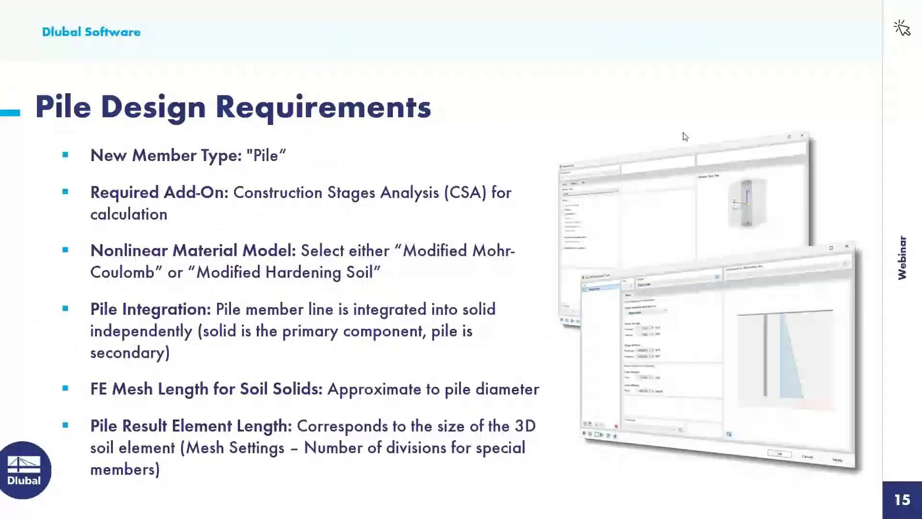
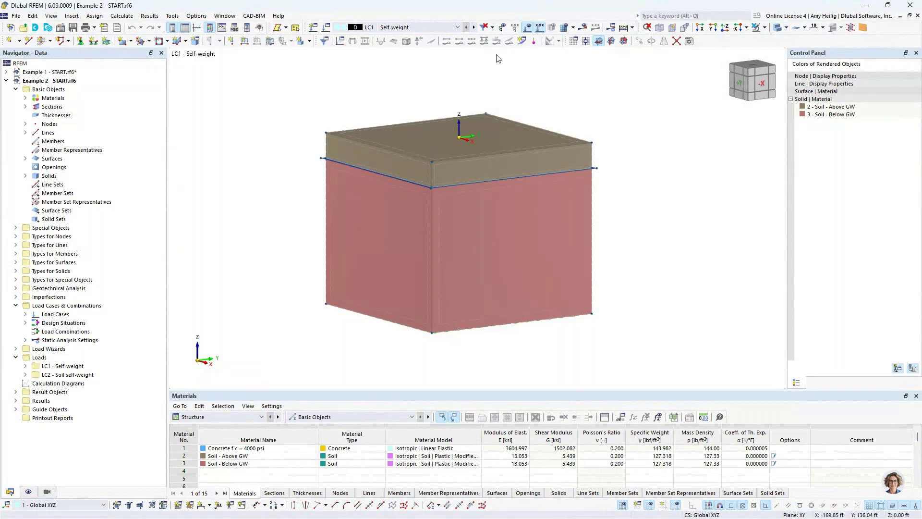
- Review the material models and Modified Mohr-Coulomb parameters of Soil - Above GW and the basic properties of Soil - Below GW without changing them
left_click(25, 98)
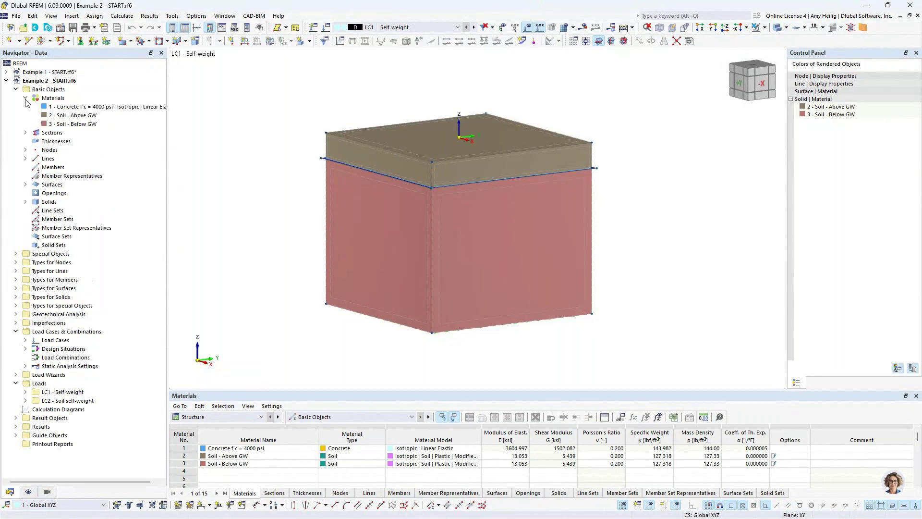
double_click(57, 117)
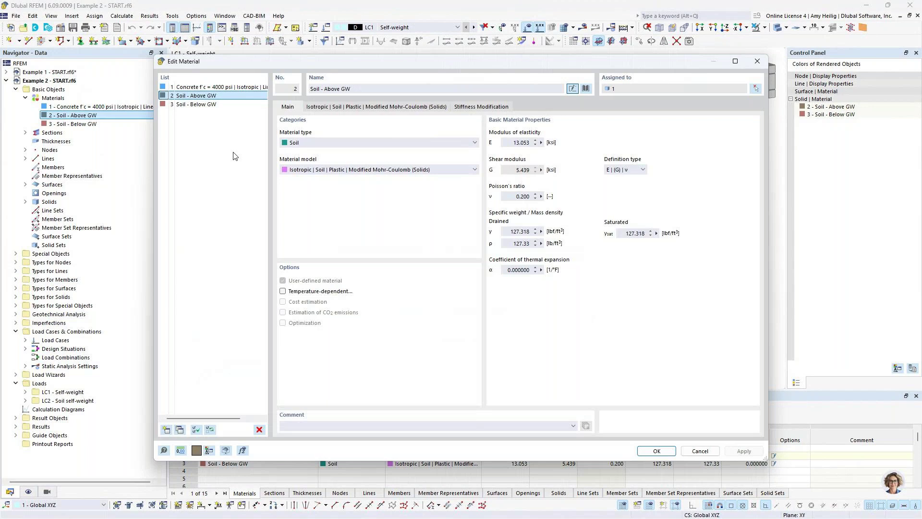
left_click(412, 171)
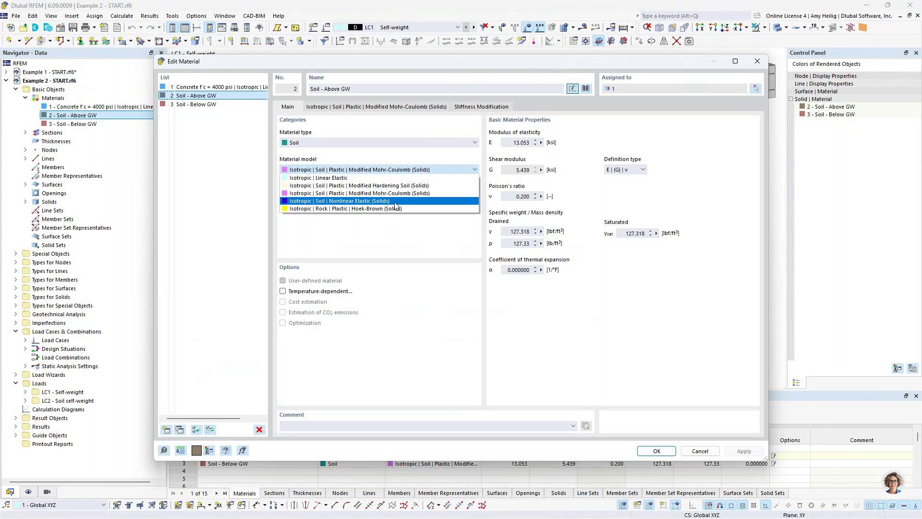
left_click(391, 237)
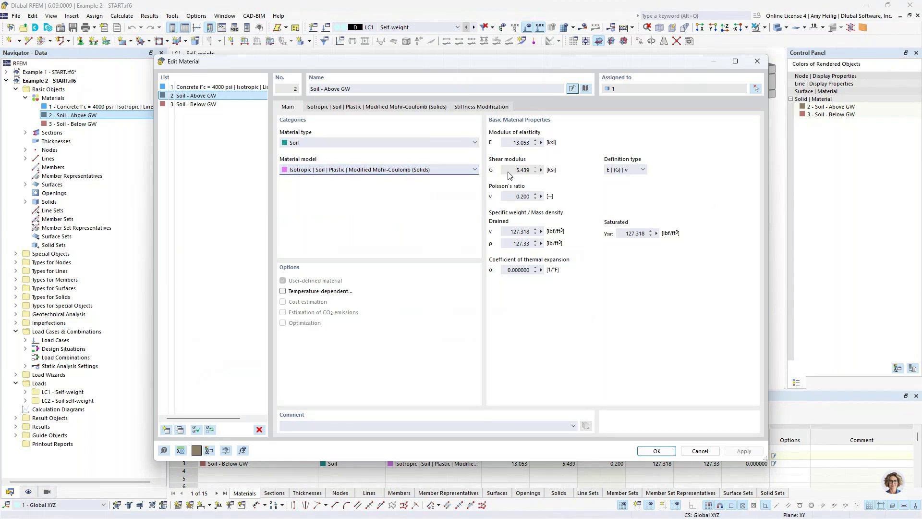
left_click(411, 107)
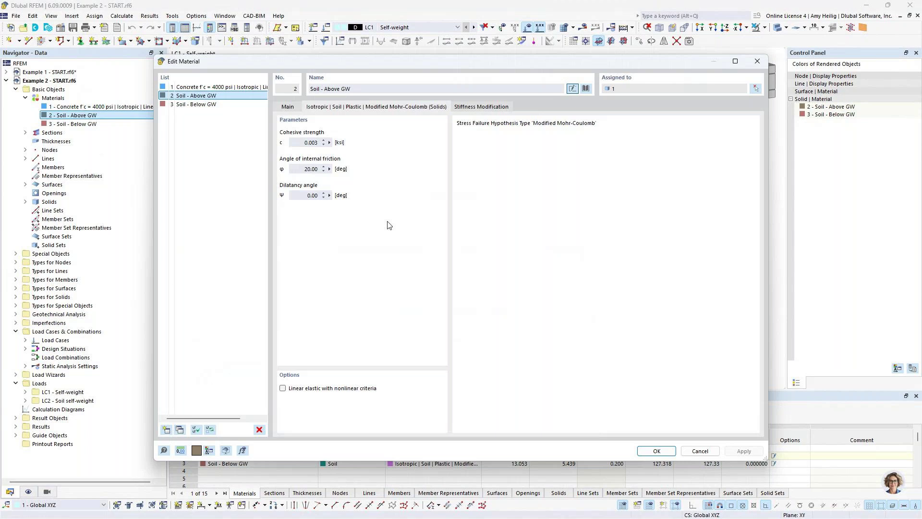
left_click(288, 108)
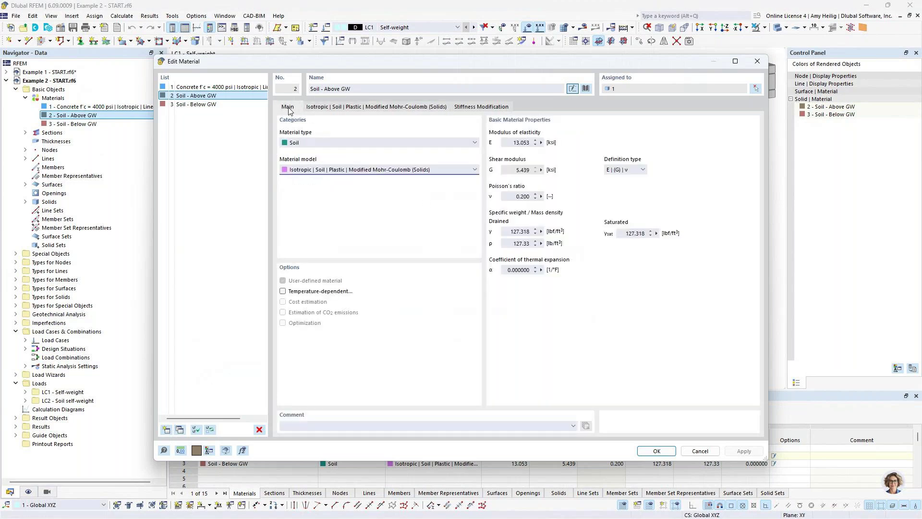
left_click(227, 105)
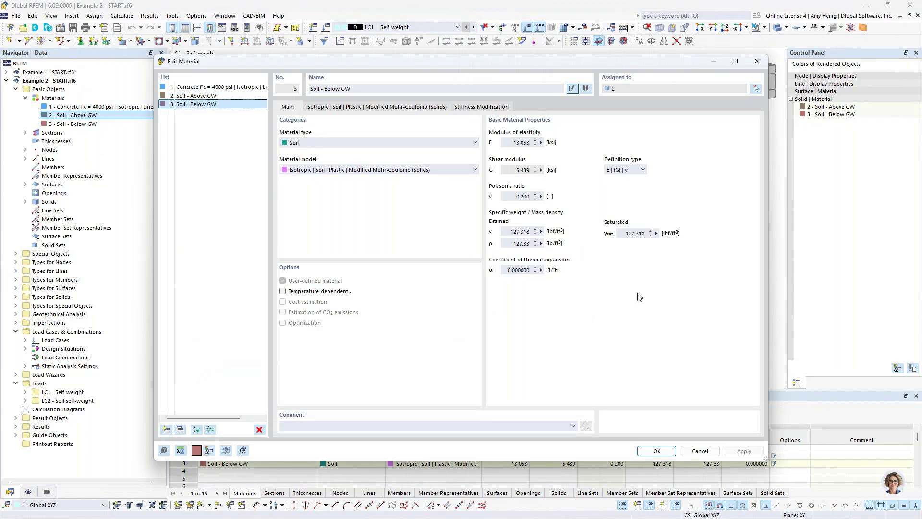
left_click(700, 451)
left_click(16, 90)
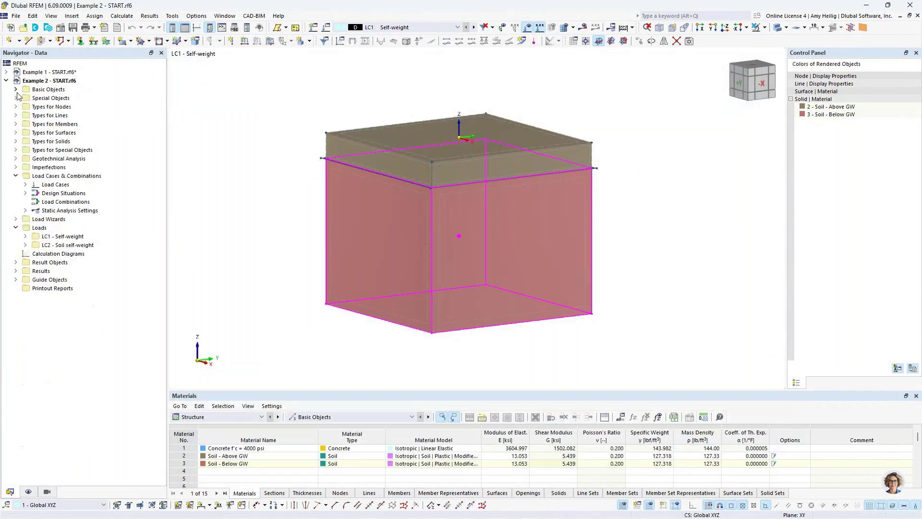
- Review the borehole's coordinates, groundwater ordinate and soil layers, and the geometry and groundwater options of the soil massif
left_click(16, 176)
left_click(16, 158)
left_click(25, 167)
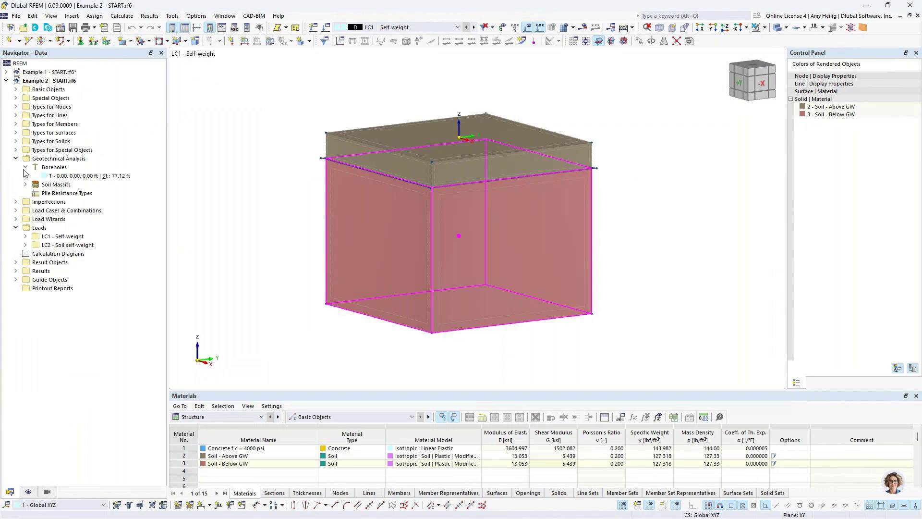
double_click(62, 177)
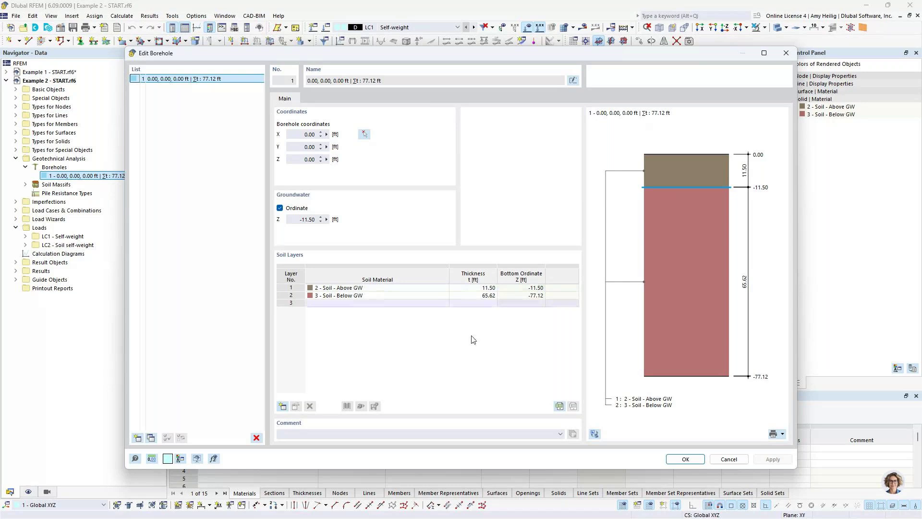
left_click(717, 459)
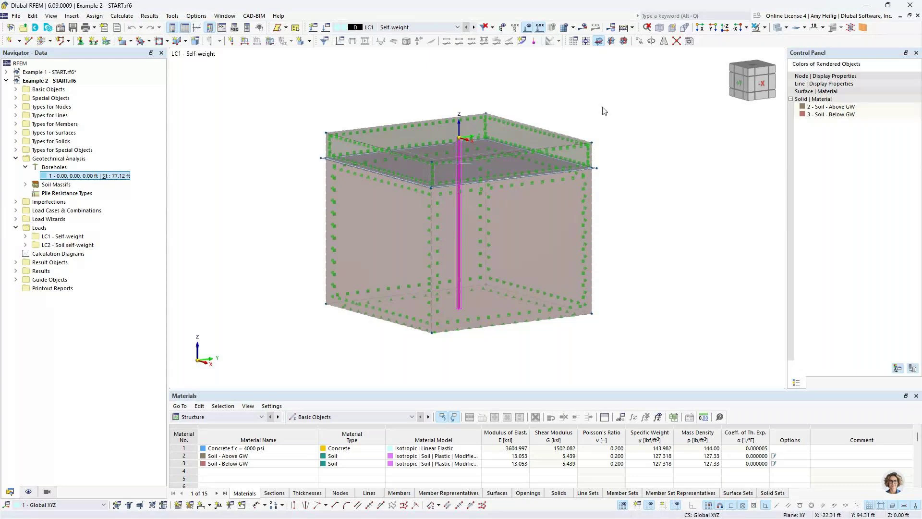
left_click(25, 185)
left_click(77, 193)
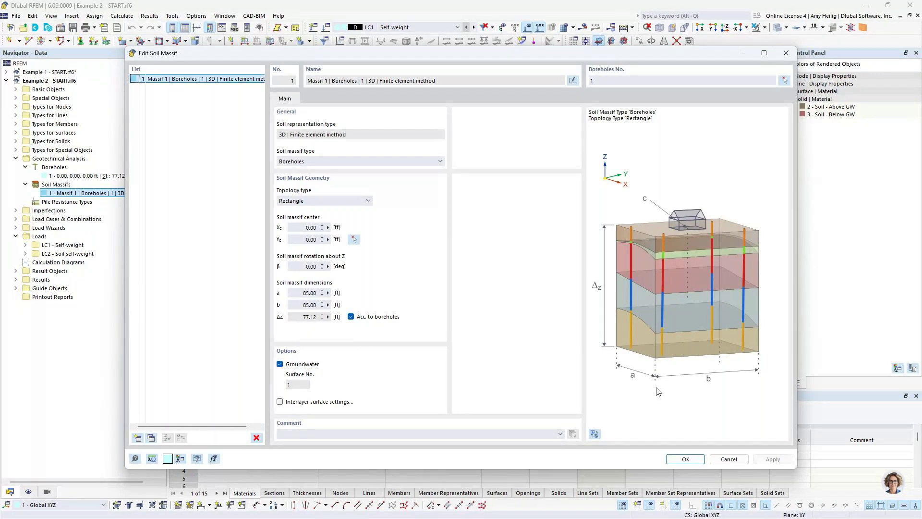
left_click(685, 458)
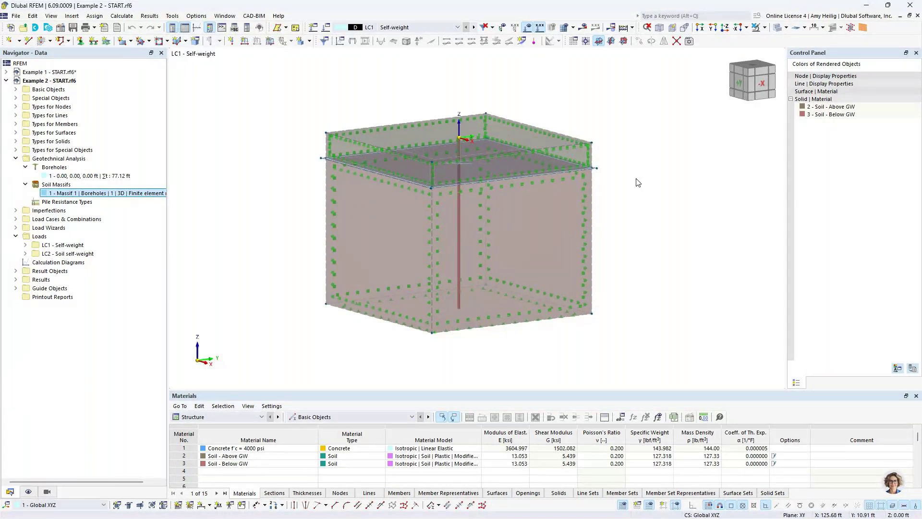
- Hide the boreholes in the model display
left_click(28, 492)
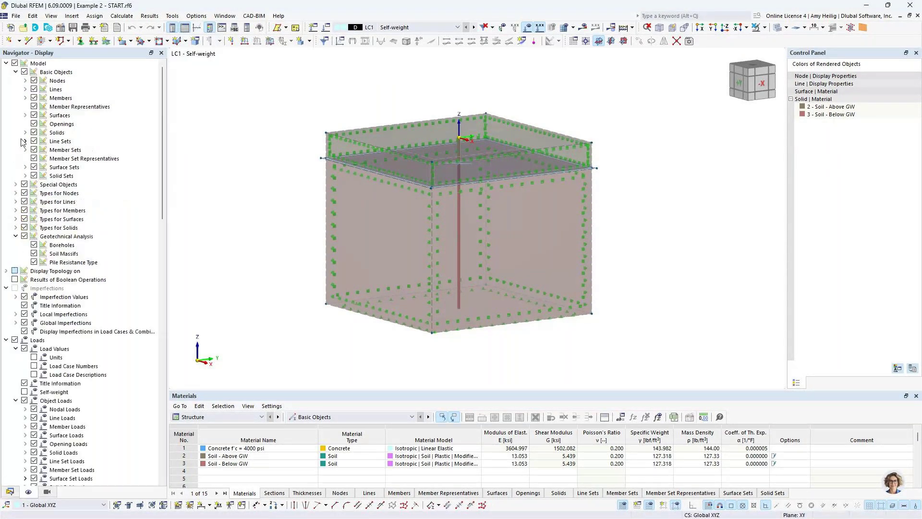
left_click(34, 245)
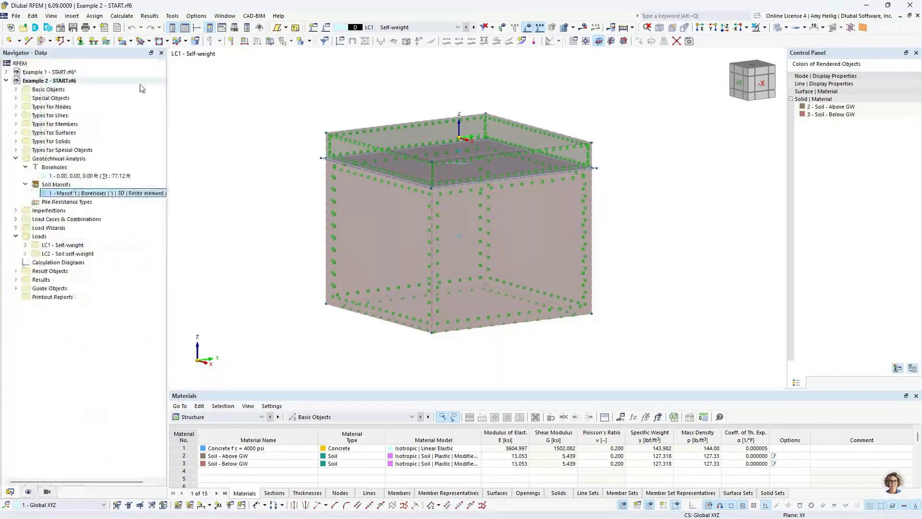
- Set up a new single member perpendicular to the work plane with member type Pile, and check its CIRCLE_M1 50 section properties
left_click(51, 42)
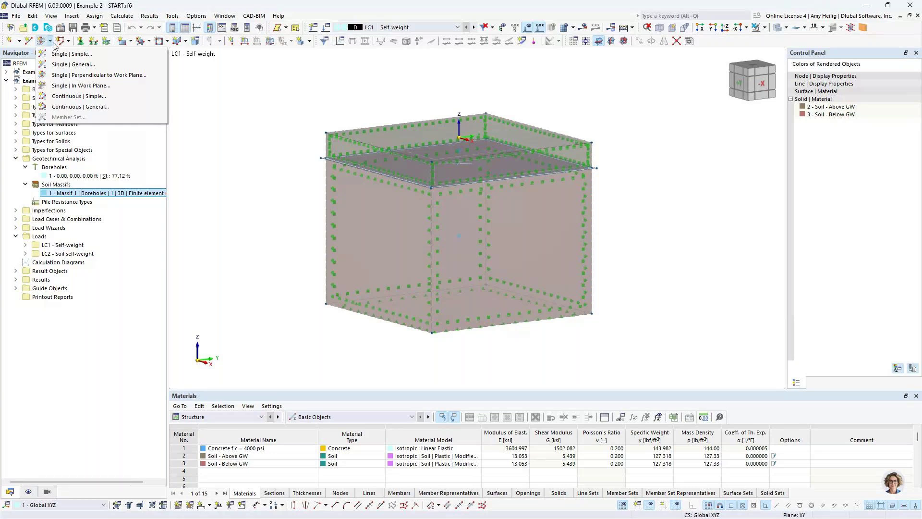
left_click(80, 78)
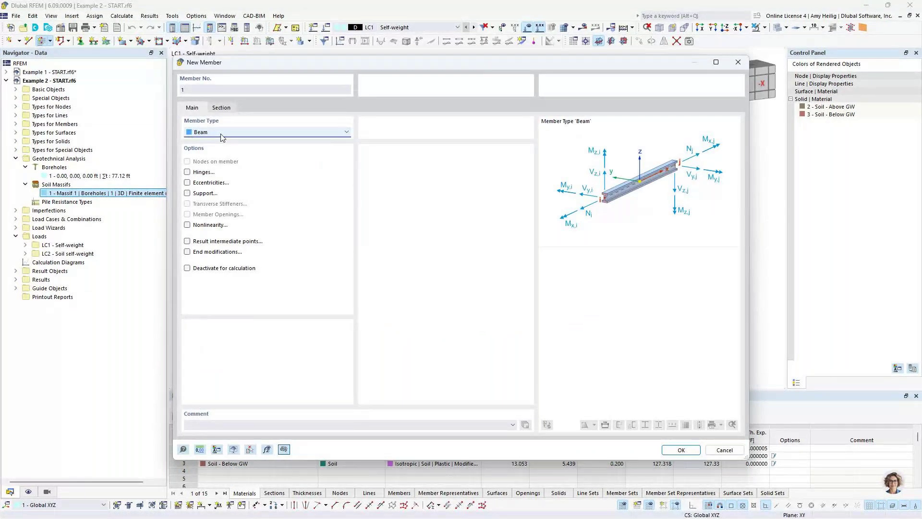
left_click(222, 134)
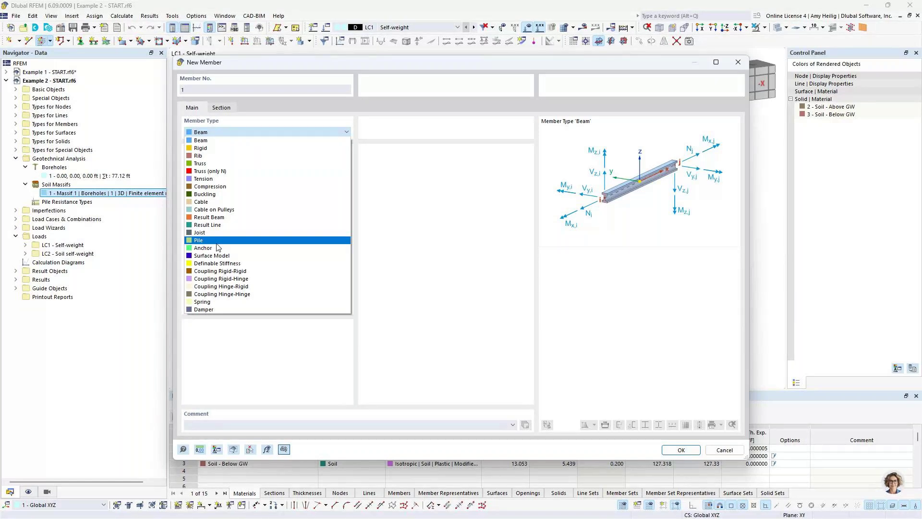
left_click(217, 241)
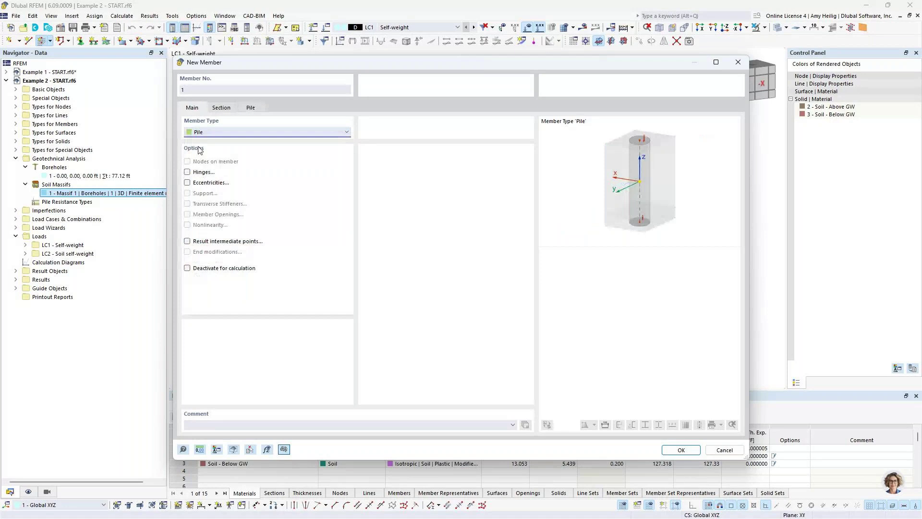
left_click(219, 109)
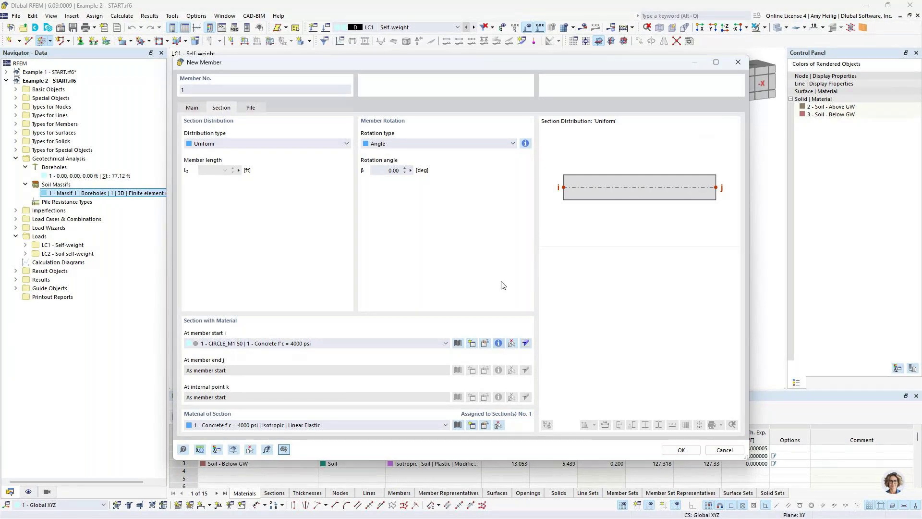
left_click(499, 343)
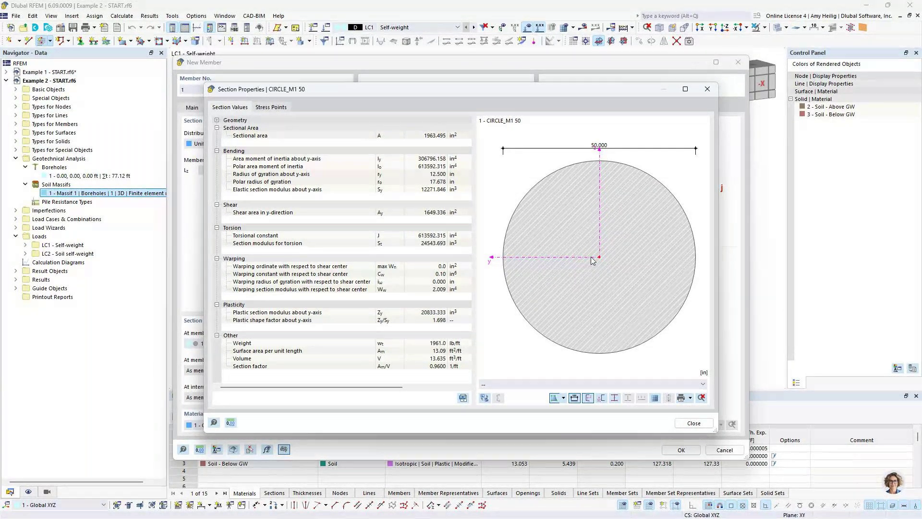
left_click(692, 423)
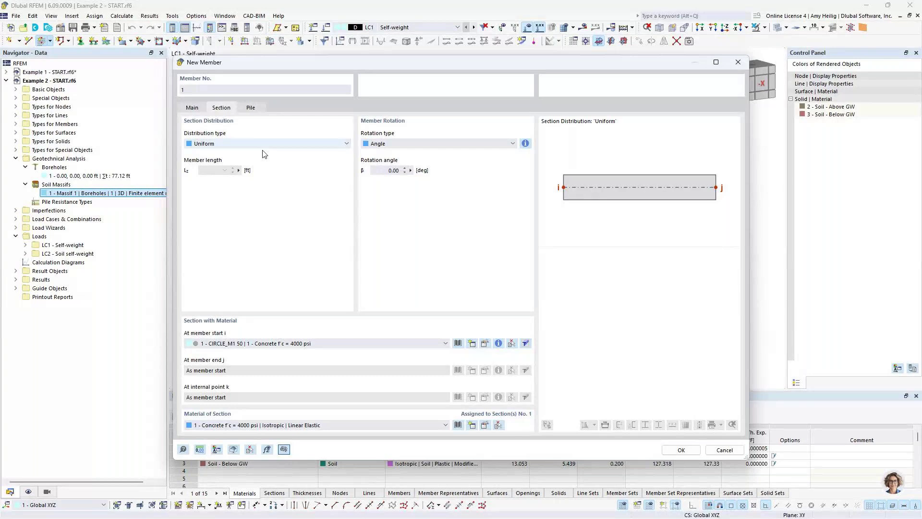
- Create a trapezoidal pile resistance type with shear strength 1.25 ksf and shear stiffness 3916 ksf at both start and end
left_click(263, 107)
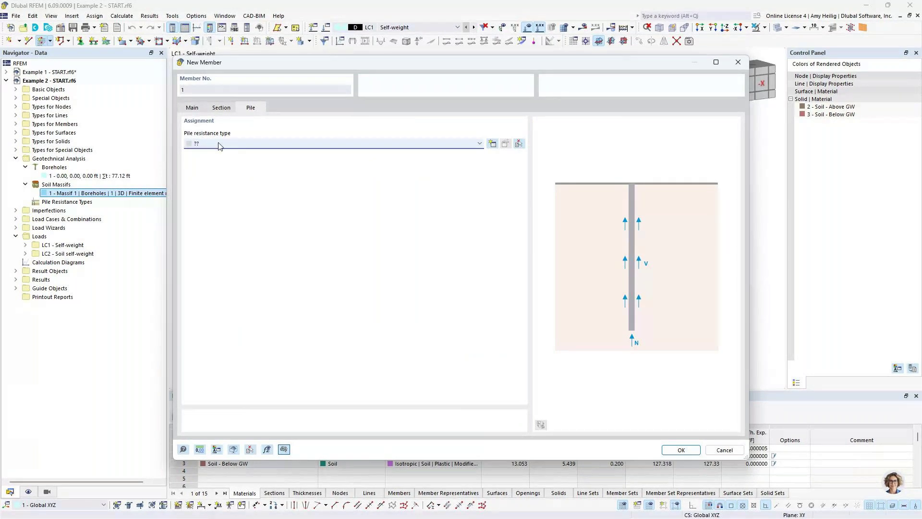
left_click(493, 144)
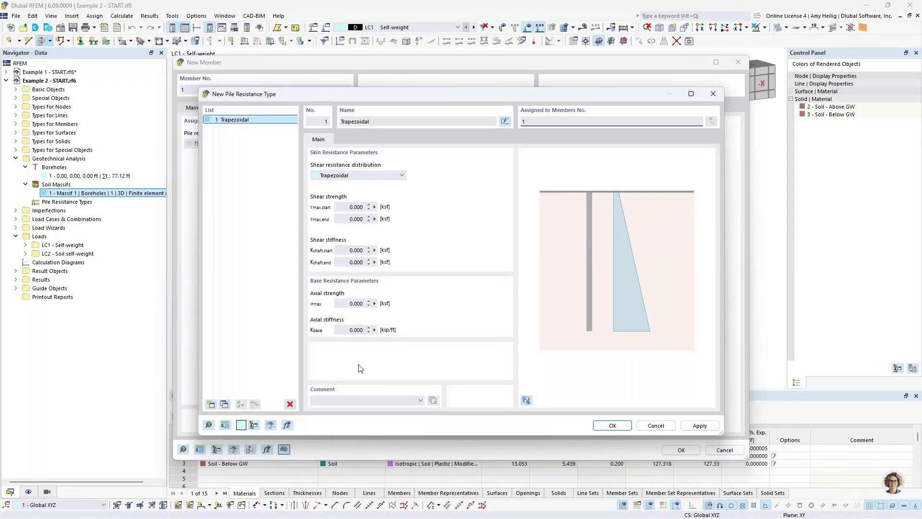
left_click(354, 207)
type("1.25")
key("Tab")
type("1.25")
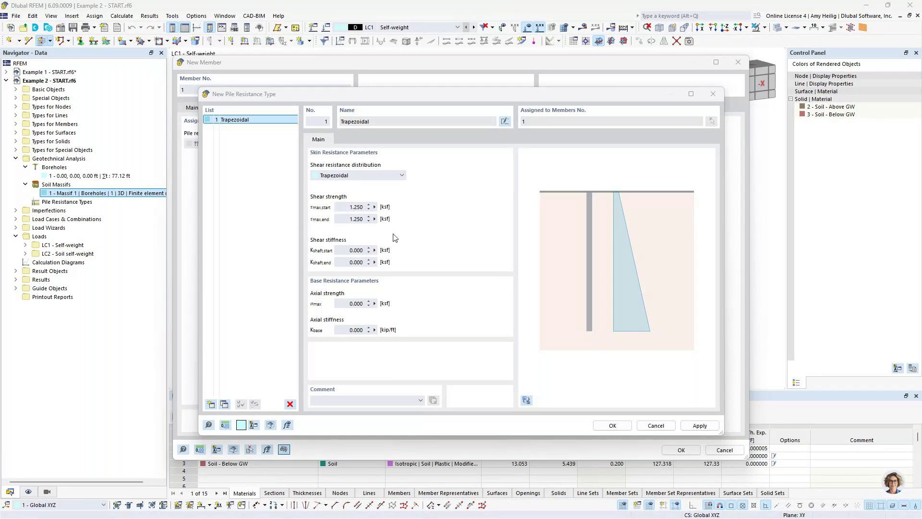
left_click(389, 249)
type("3916")
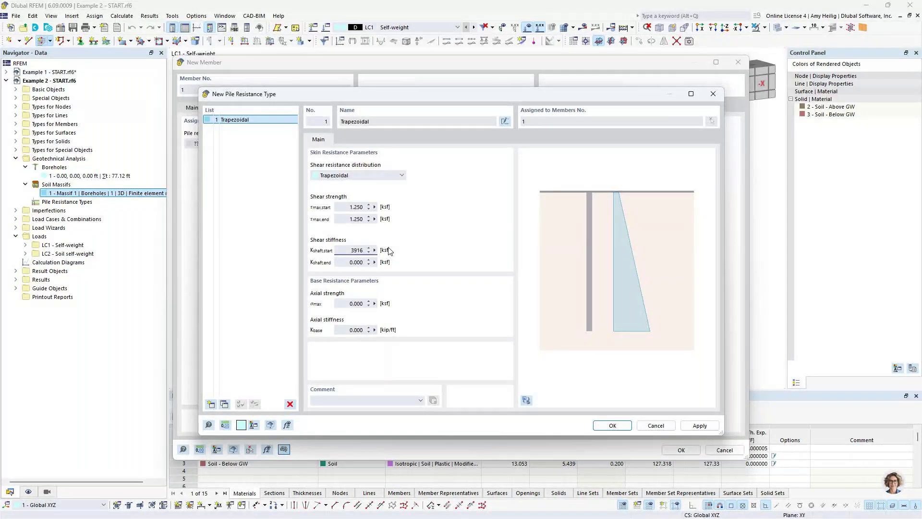
key("Tab")
type("3916")
- Set the pile's base axial strength to 22.35 ksf and axial stiffness to 835.1 kip/ft, and accept the resistance type
key("Tab")
type("22.35")
key("Tab")
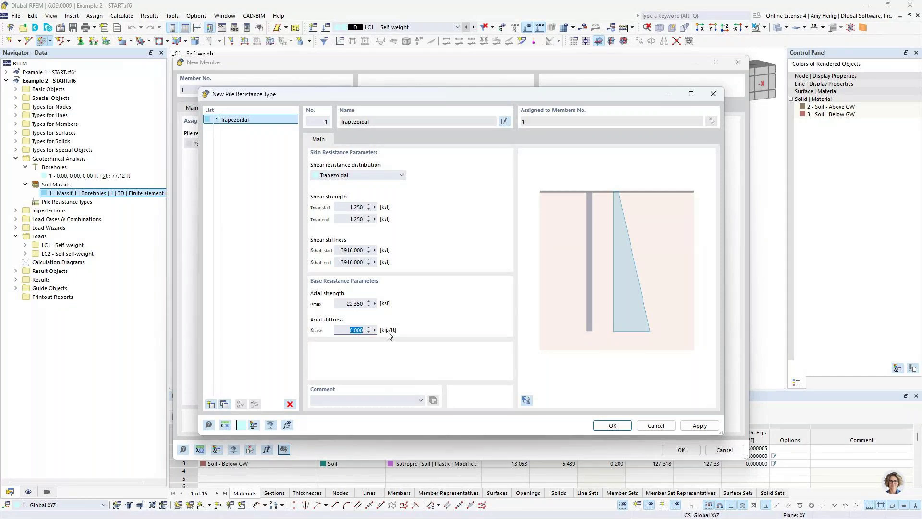
type("835.1")
key("Return")
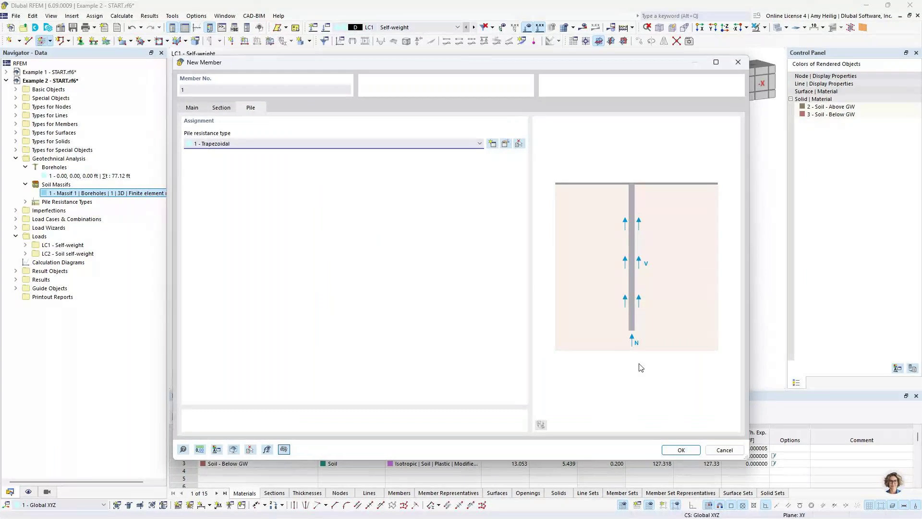
- Place the pile member at the origin with a length of 31 ft, reversed to extend downward into the soil
left_click(681, 449)
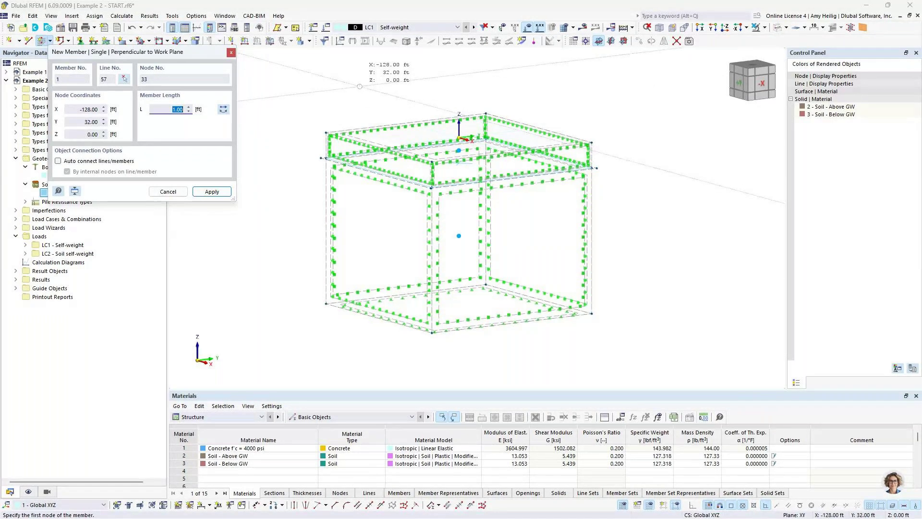
type("31")
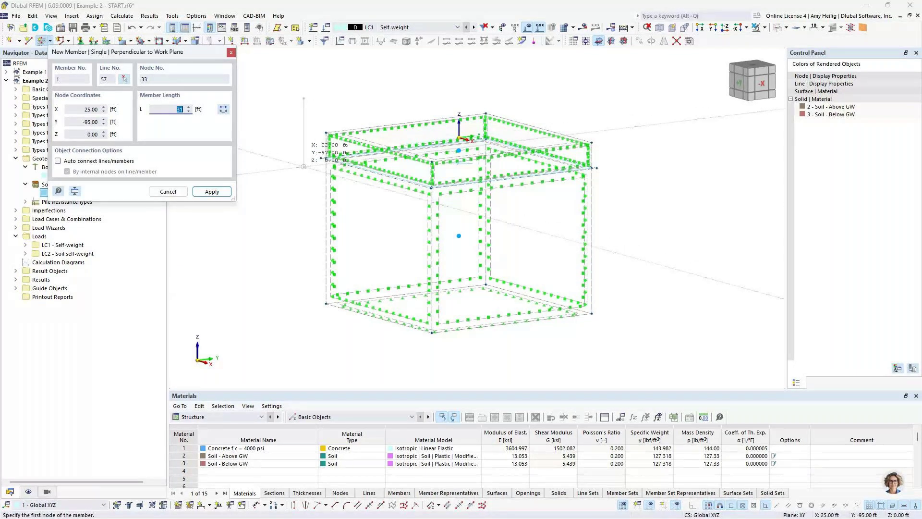
middle_click_drag(304, 166, 356, 246)
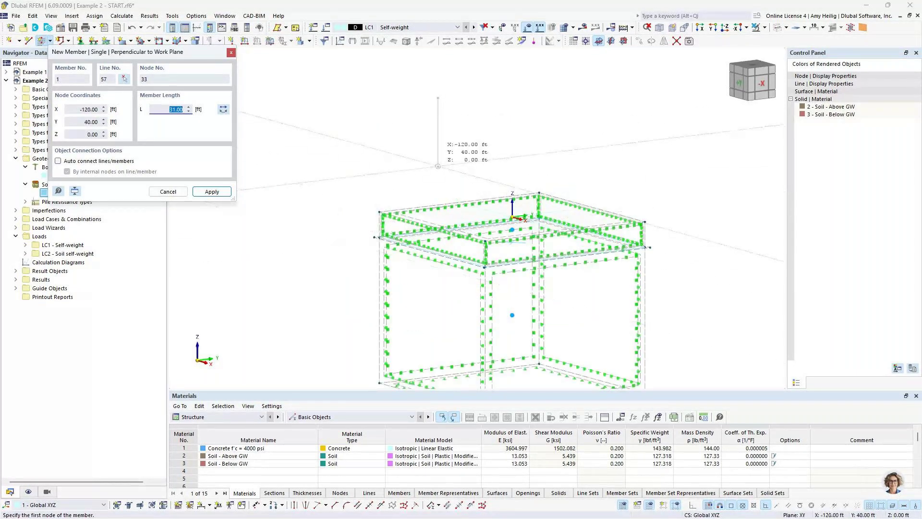
left_click(223, 110)
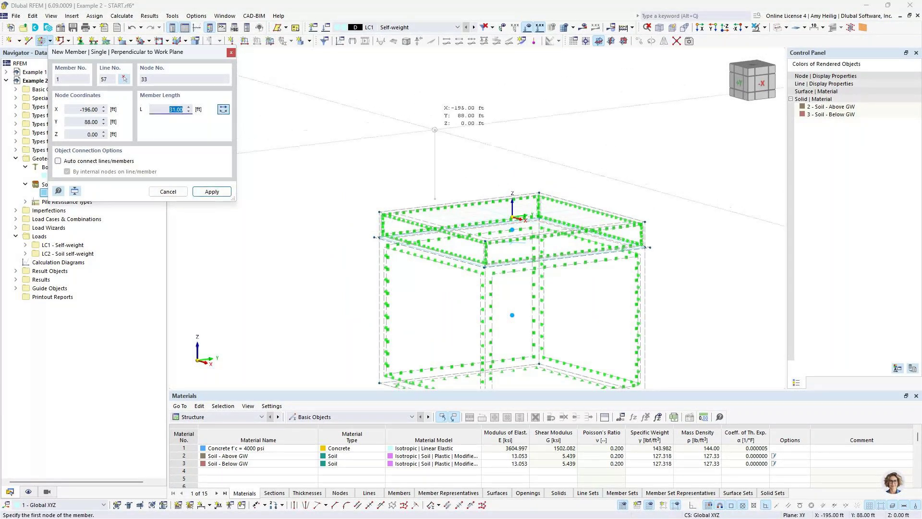
middle_click_drag(536, 242, 541, 233, "ctrl")
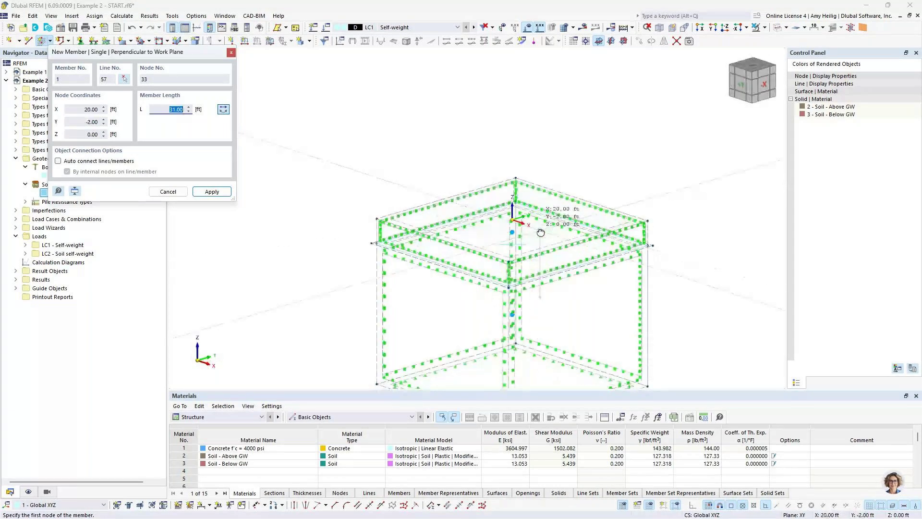
scroll(540, 232, "up", 5)
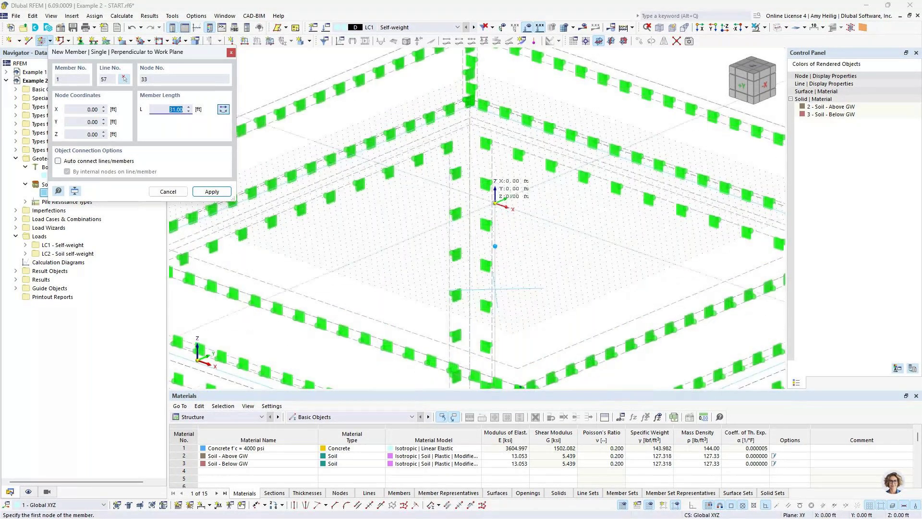
left_click(495, 203)
key("Escape")
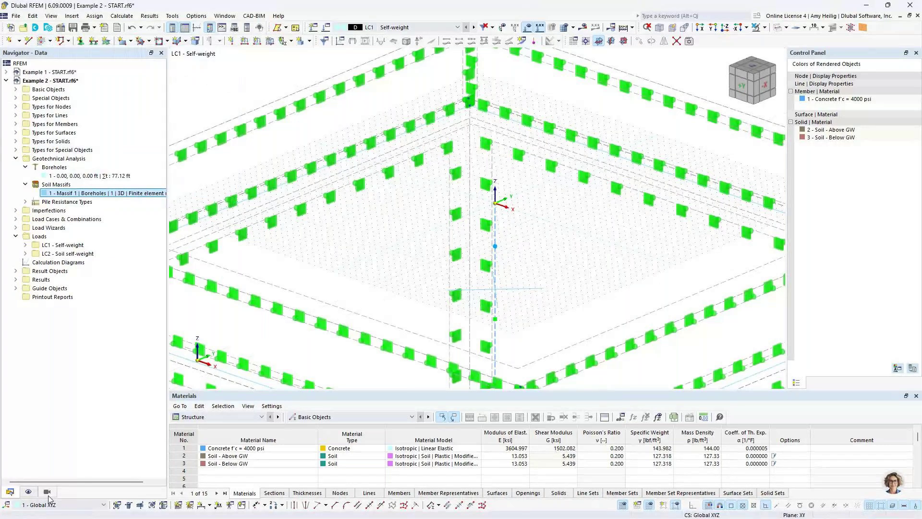
- Hide the member representatives and special objects in the model display
left_click(29, 491)
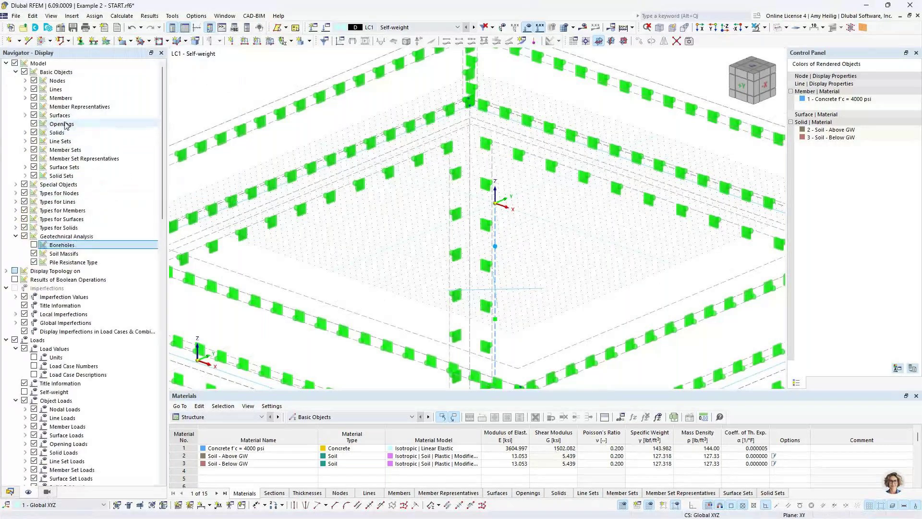
left_click(32, 107)
left_click(24, 184)
middle_click_drag(570, 235, 552, 228, "ctrl")
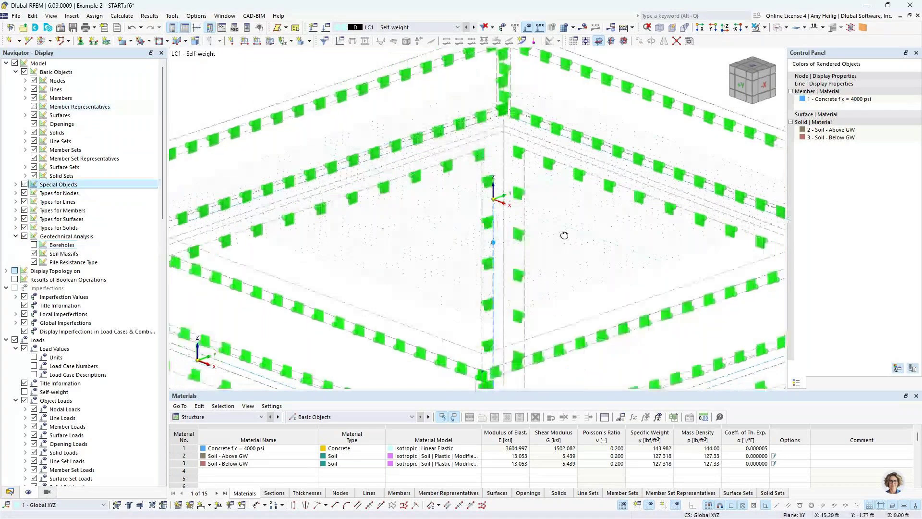
scroll(602, 156, "down", 3)
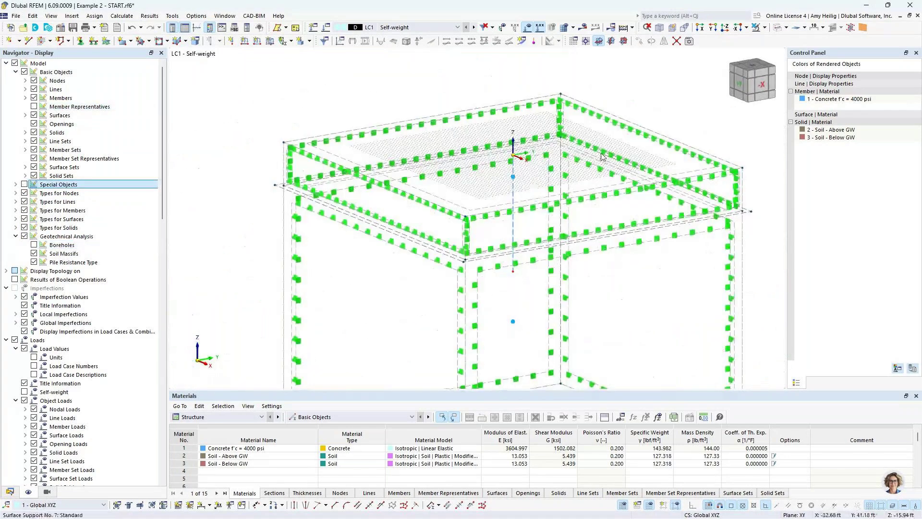
- Show the model in transparent solid rendering with the pile inside the soil massif
left_click(777, 28)
middle_click_drag(513, 296, 472, 234)
scroll(471, 234, "down", 2)
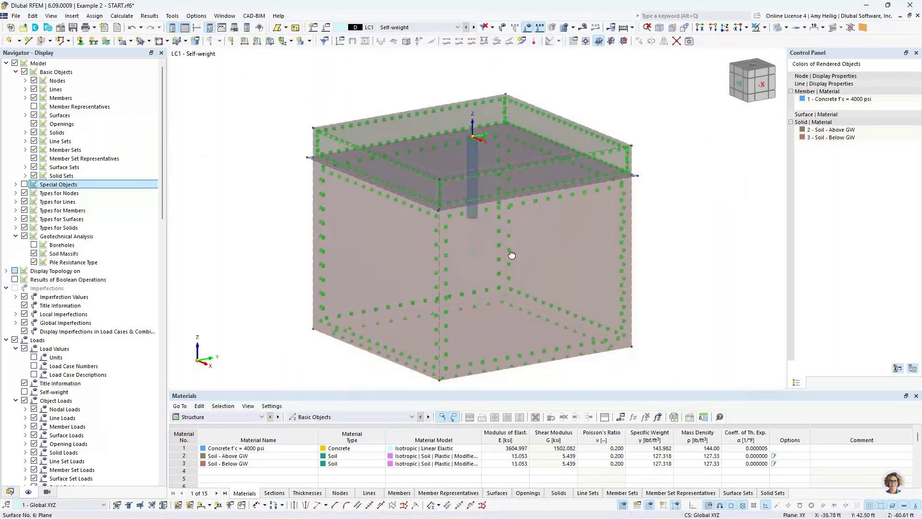
middle_click_drag(512, 255, 480, 247, "ctrl")
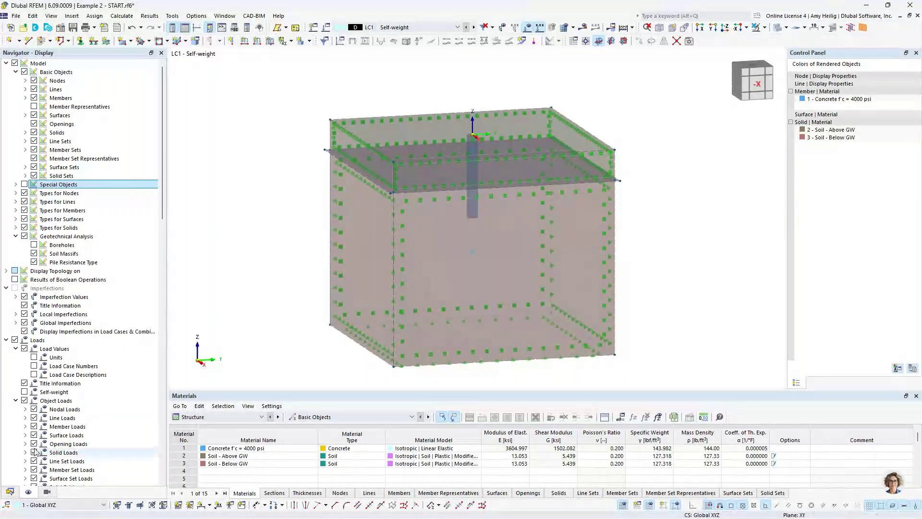
- Integrate the pile line 57 into the Soil - Above GW solid as an integrated line for independent mesh
left_click(9, 491)
left_click(15, 90)
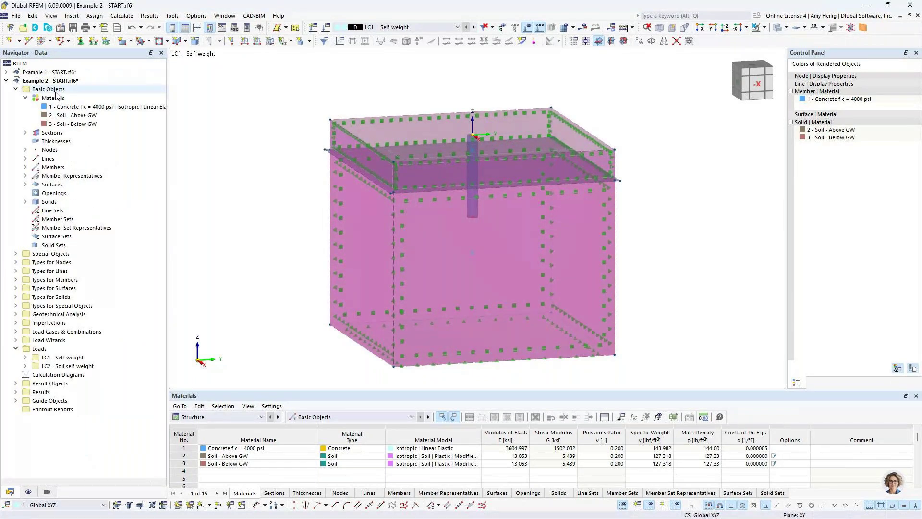
left_click(25, 98)
left_click(26, 176)
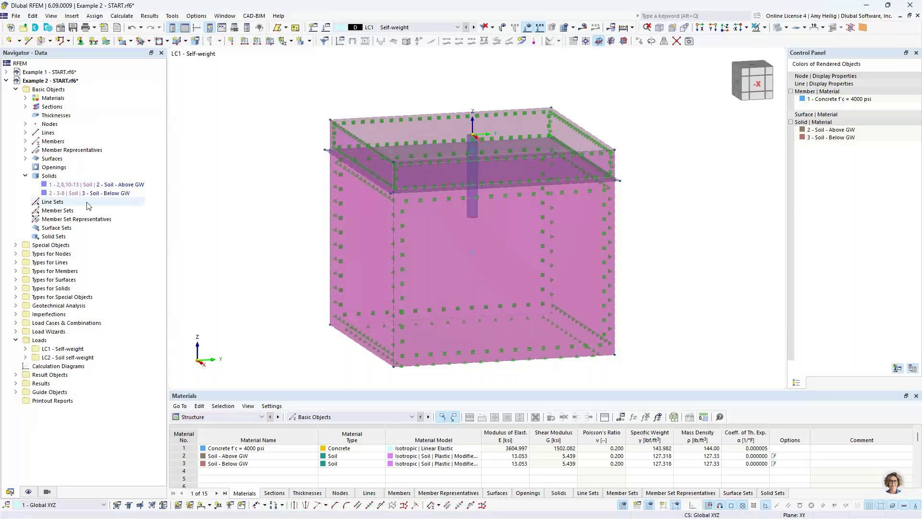
left_click(77, 185)
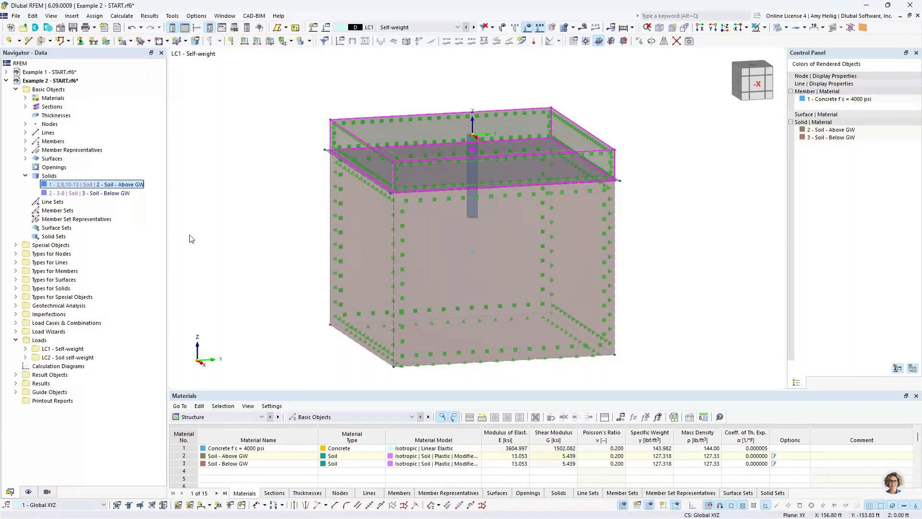
double_click(66, 189)
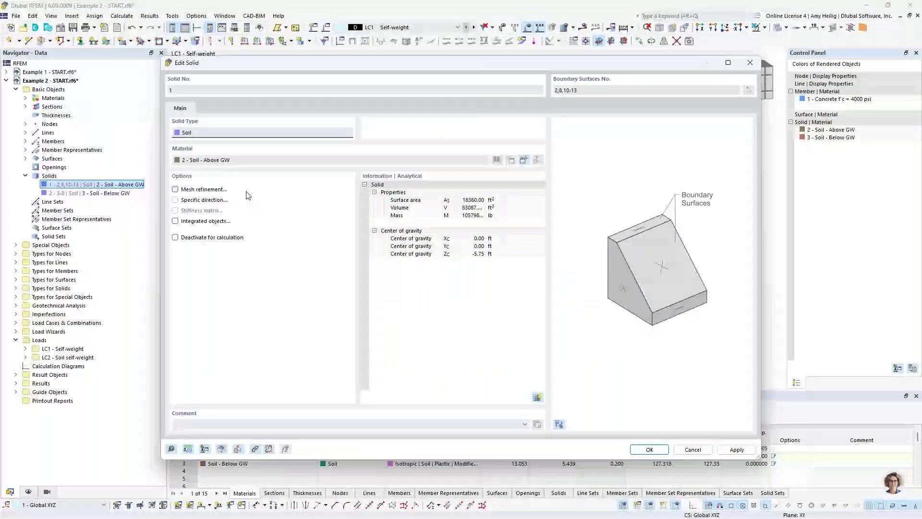
left_click(176, 221)
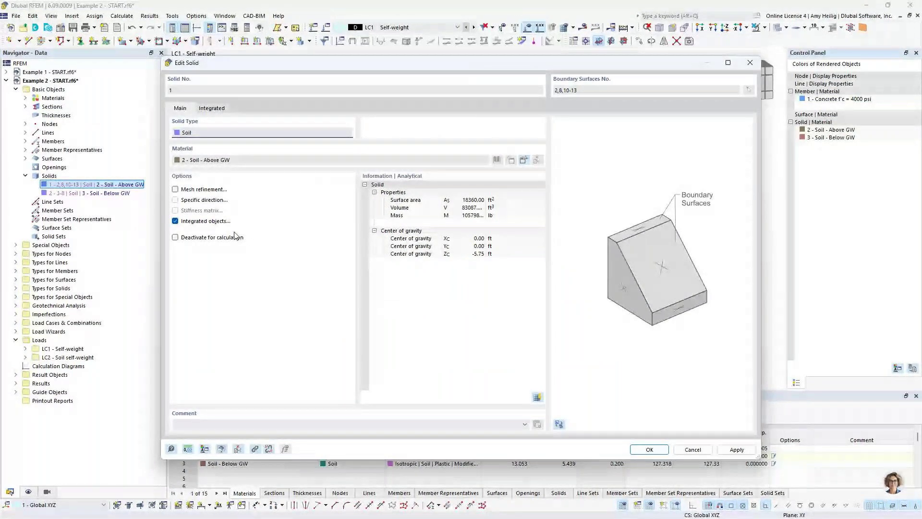
left_click(221, 109)
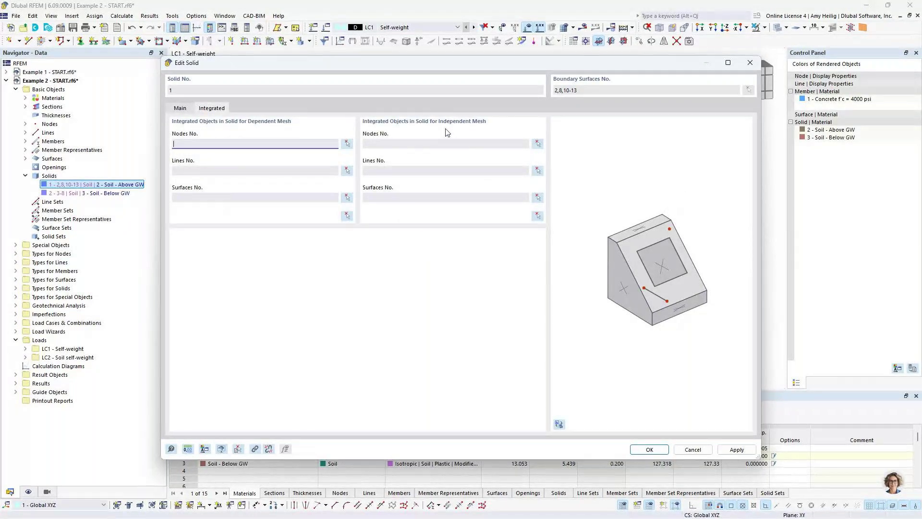
left_click(538, 171)
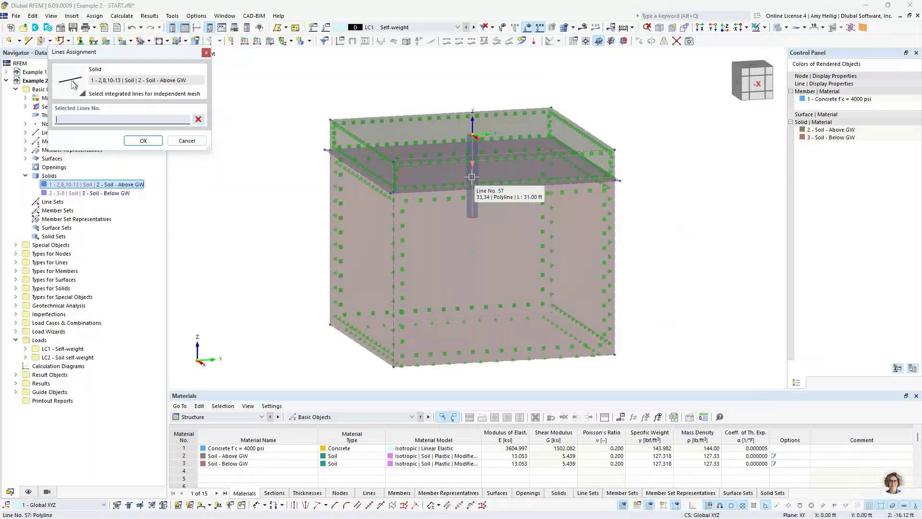
left_click(472, 177)
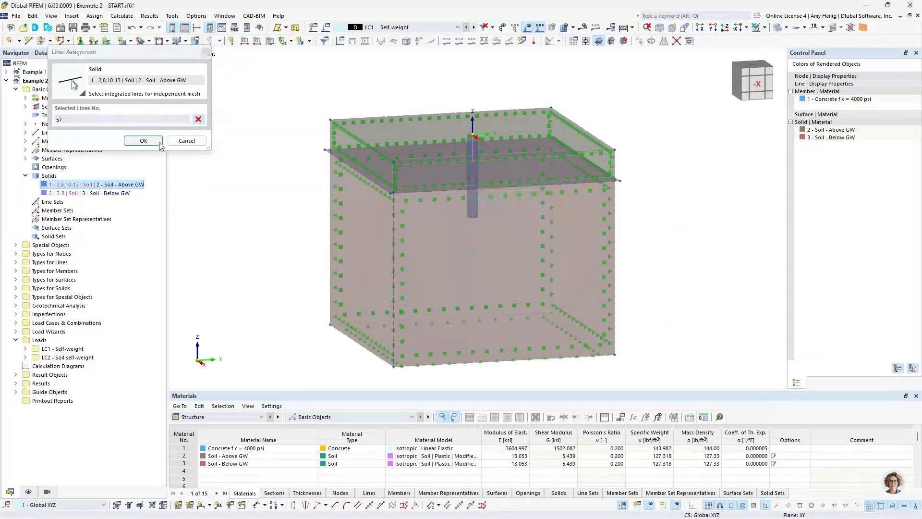
left_click(143, 141)
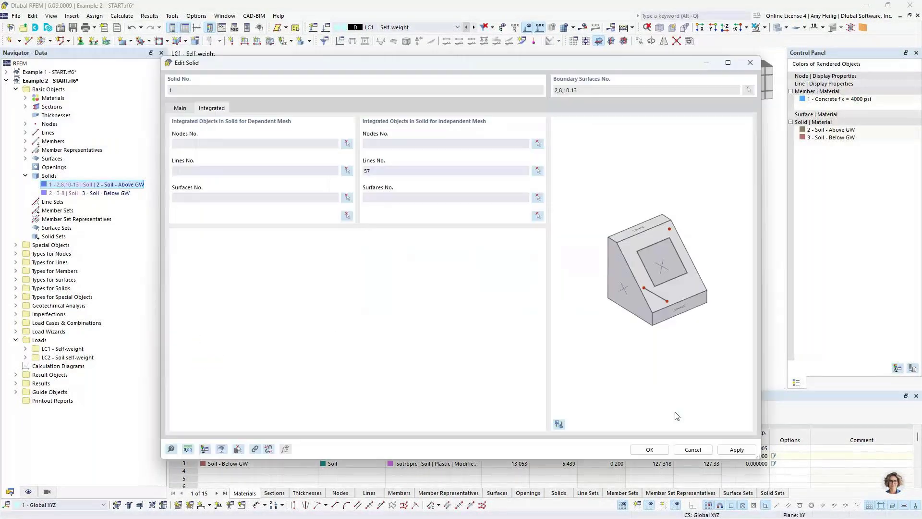
left_click(650, 447)
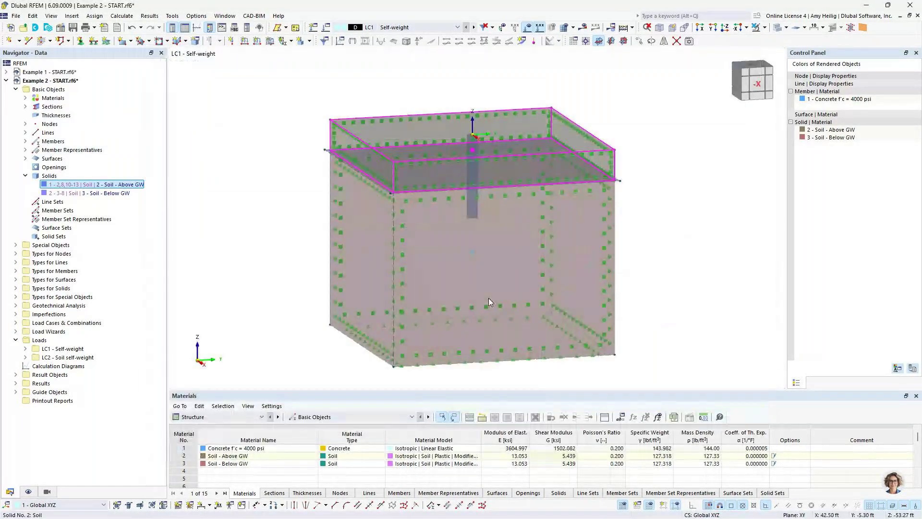
- Integrate line 57 into the Soil - Below GW solid as an integrated line for independent mesh
double_click(89, 193)
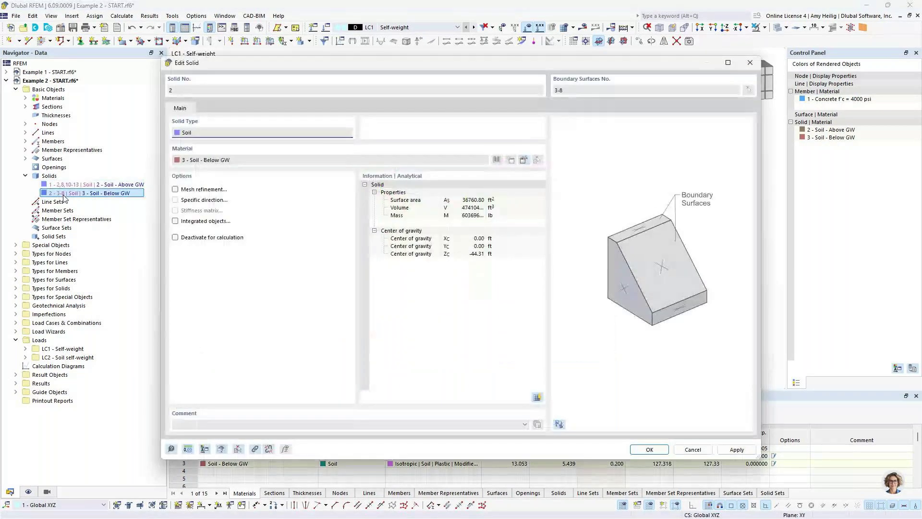
left_click(175, 221)
left_click(212, 108)
left_click(395, 171)
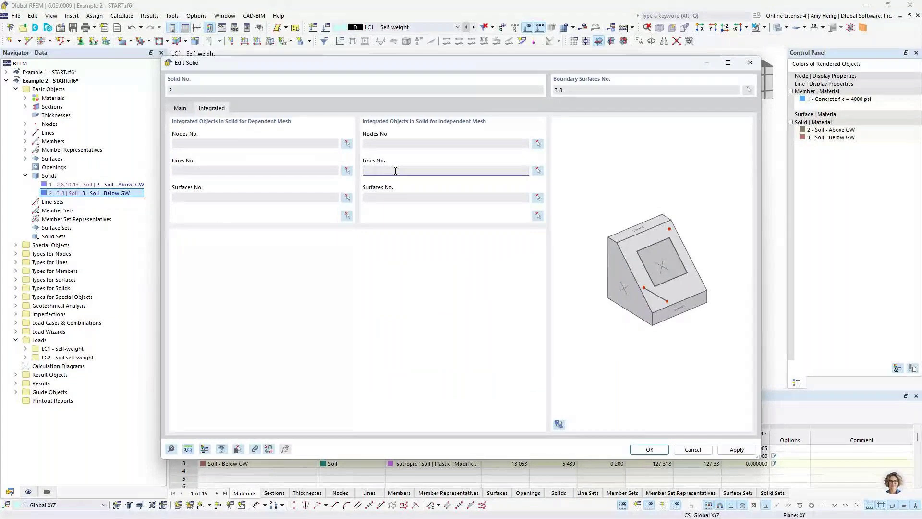
type("57")
left_click(637, 453)
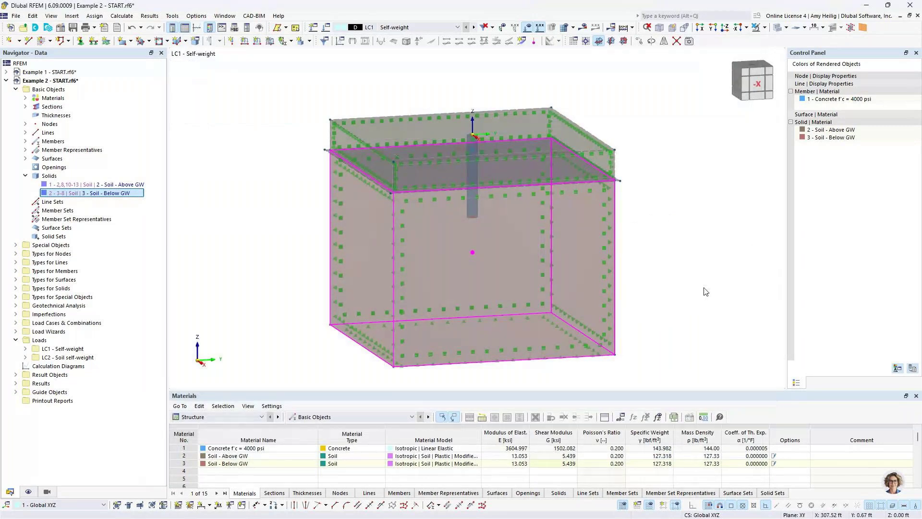
left_click(705, 261)
scroll(694, 275, "down", 1)
middle_click_drag(695, 275, 624, 279)
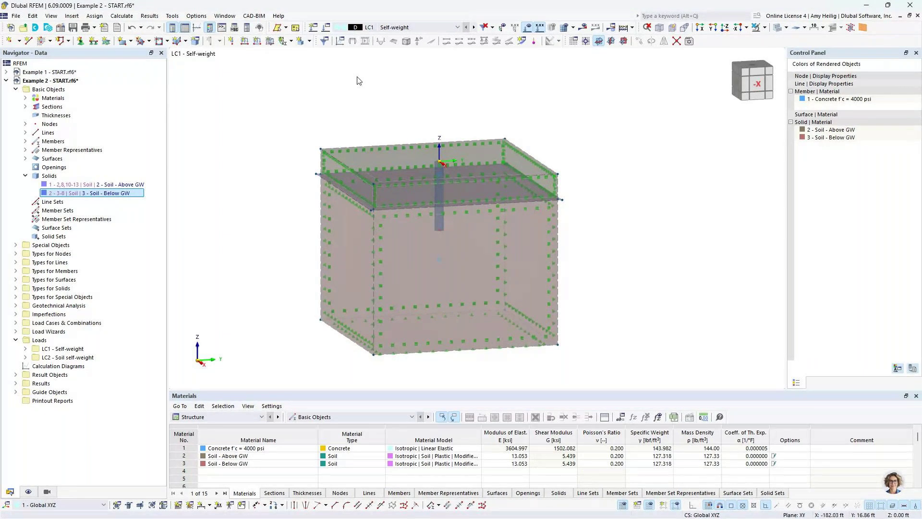
- Add a third load case named Live with the action category Live load
left_click(326, 28)
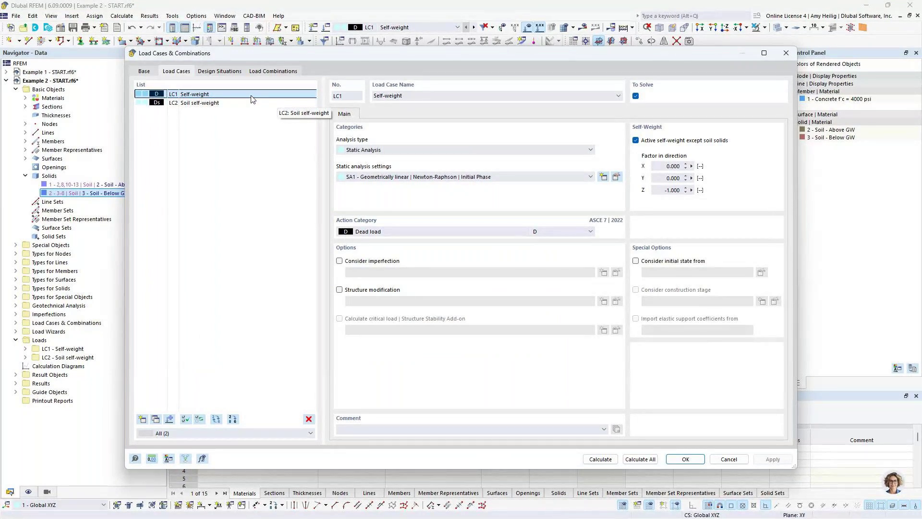
left_click_drag(344, 55, 332, 254)
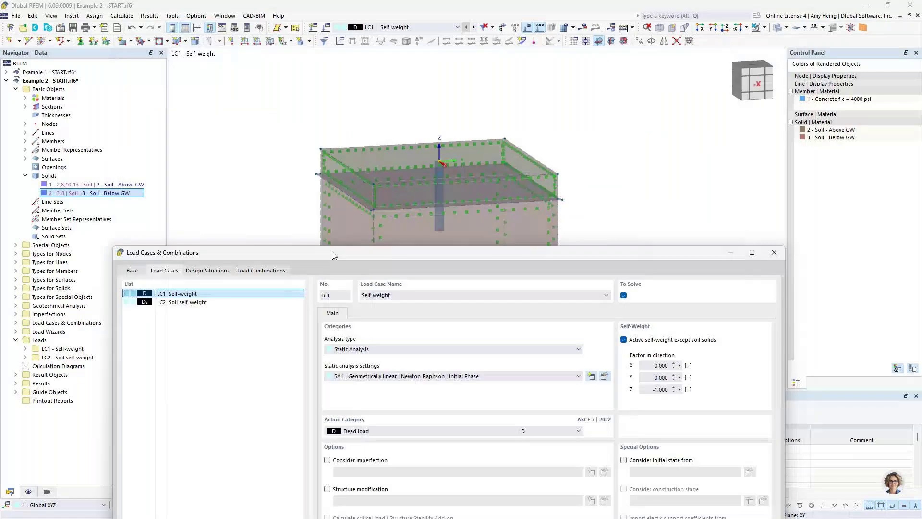
left_click_drag(397, 255, 436, 58)
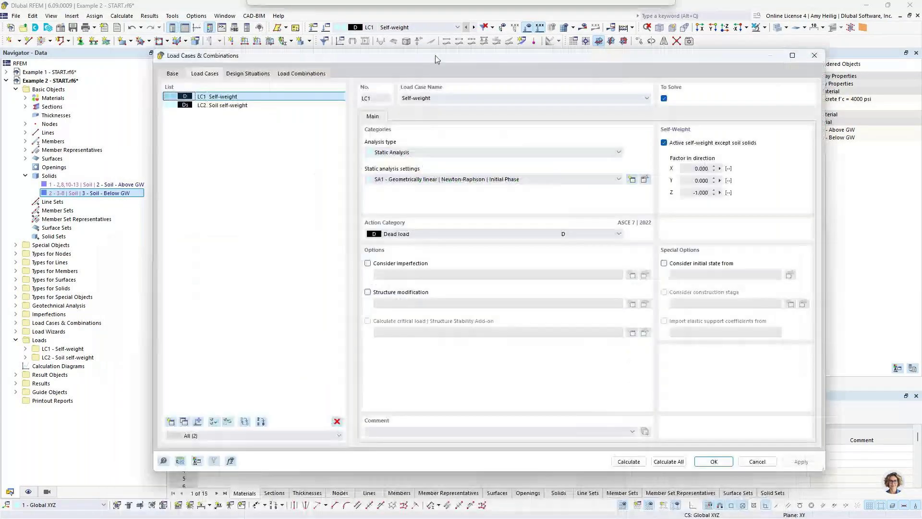
left_click(275, 108)
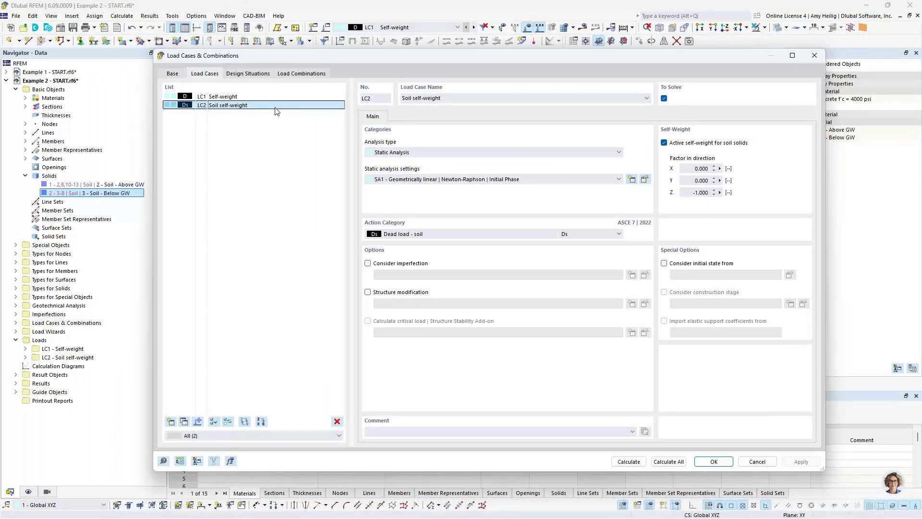
left_click(170, 422)
type("Live")
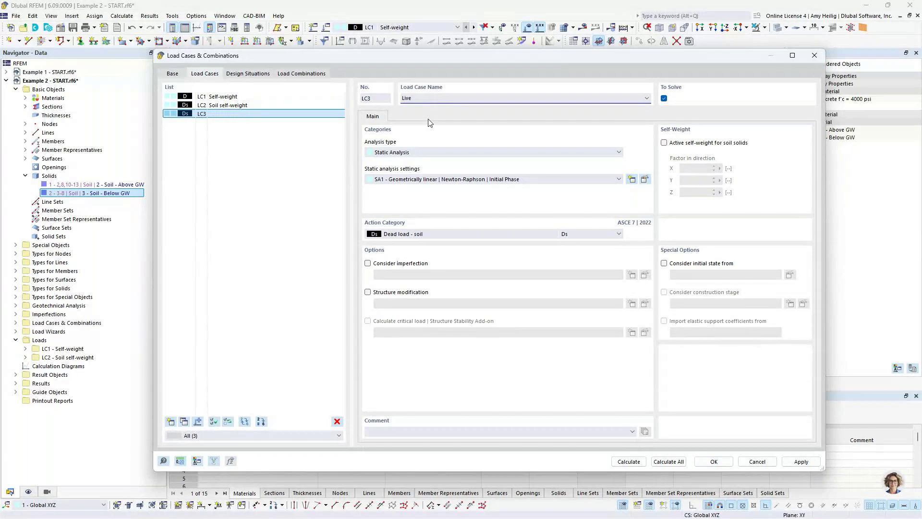
left_click(394, 235)
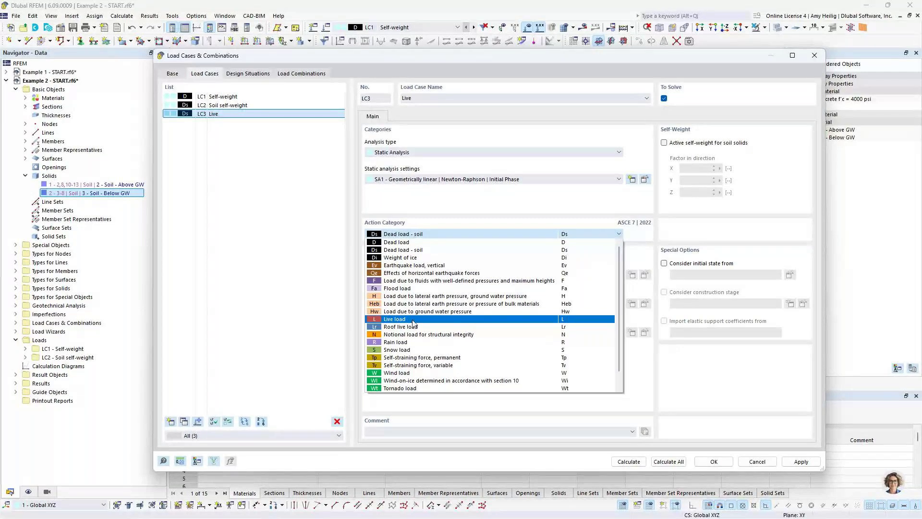
left_click(413, 321)
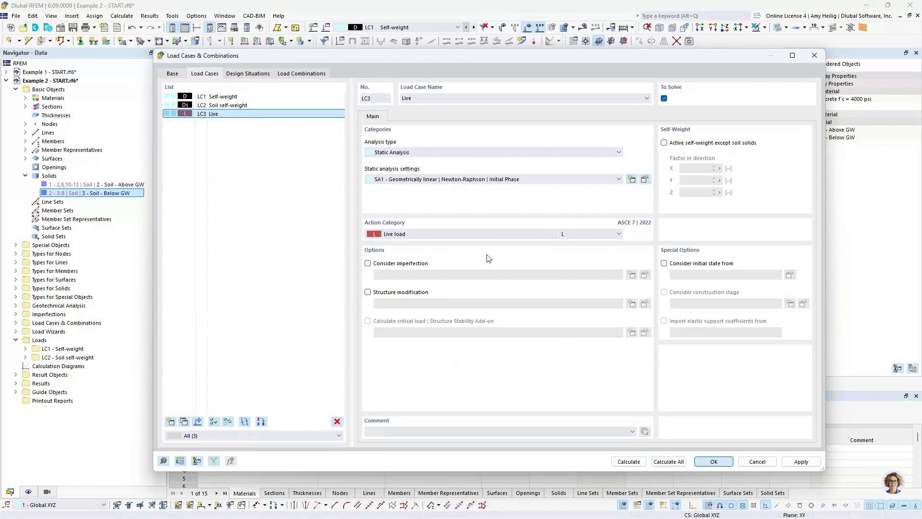
left_click(714, 461)
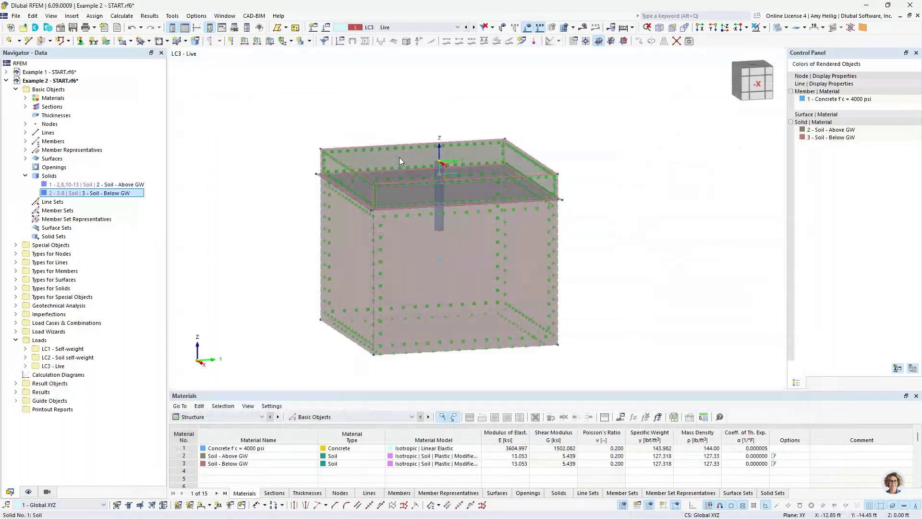
- Apply a nodal force of -375 kip in the global Z direction to the pile's head node in load case LC3
left_click(232, 42)
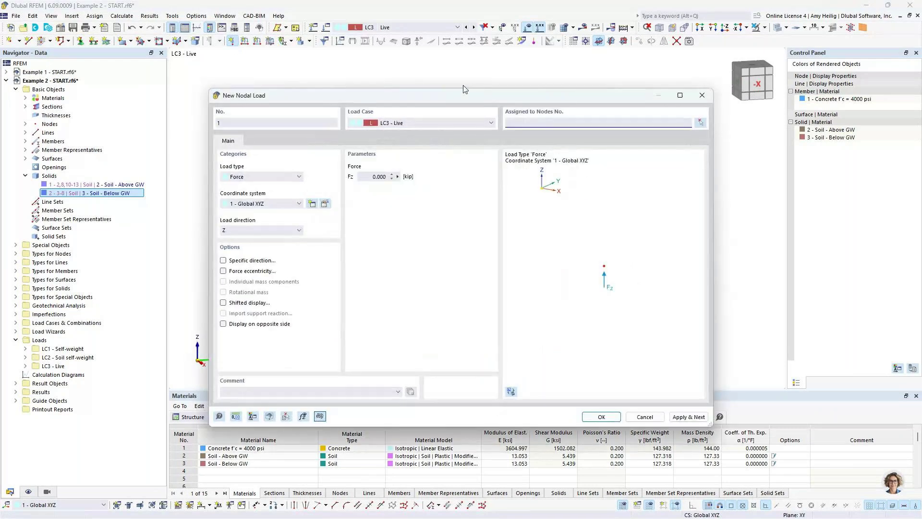
left_click(369, 175)
type("-375")
left_click(700, 122)
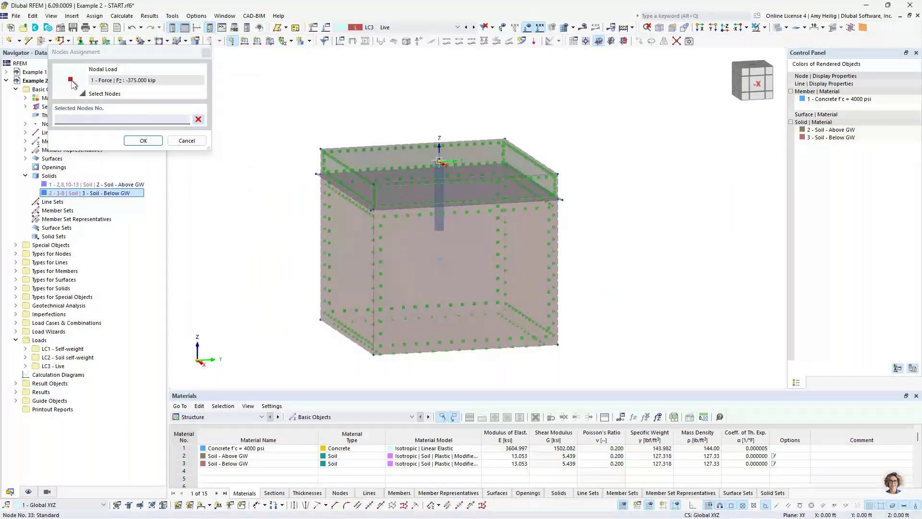
left_click(438, 161)
key("Return")
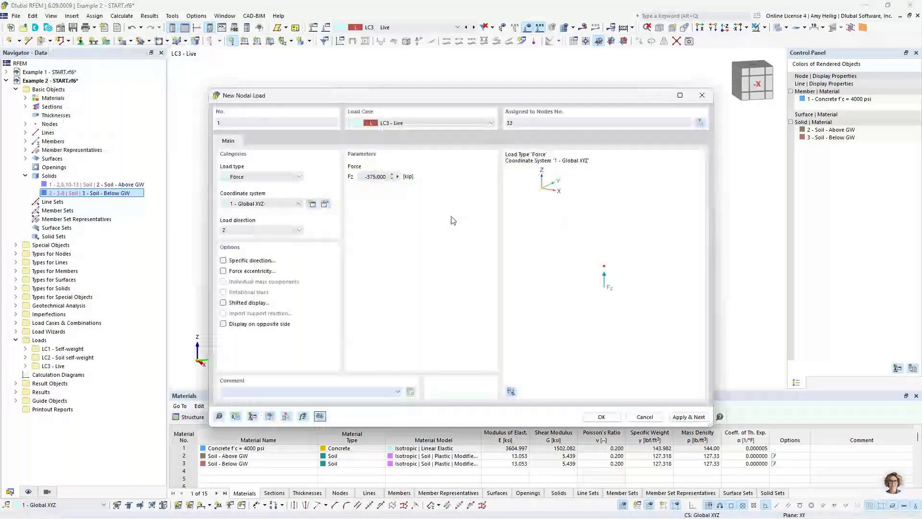
left_click(601, 417)
middle_click_drag(524, 188, 632, 219, "ctrl")
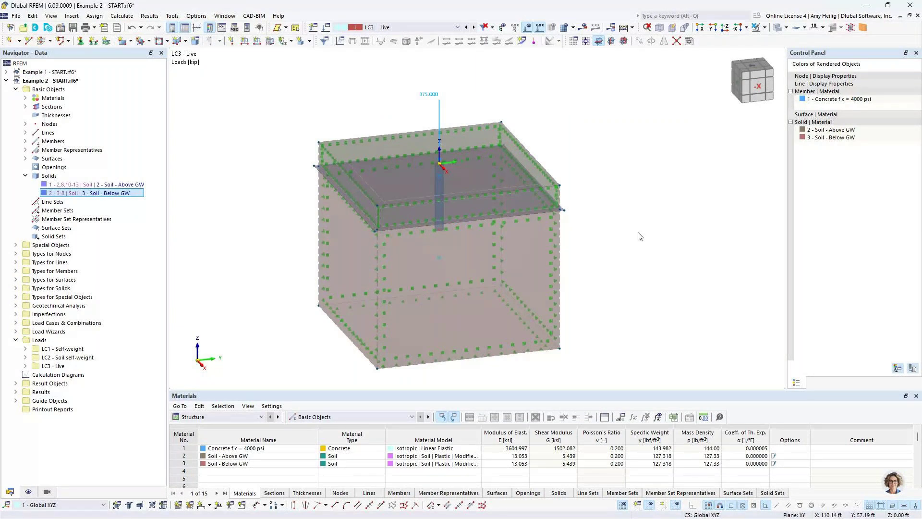
- Activate the Construction Stages Analysis (CSA) add-on in the base data of the Example 2 model
left_click(23, 176)
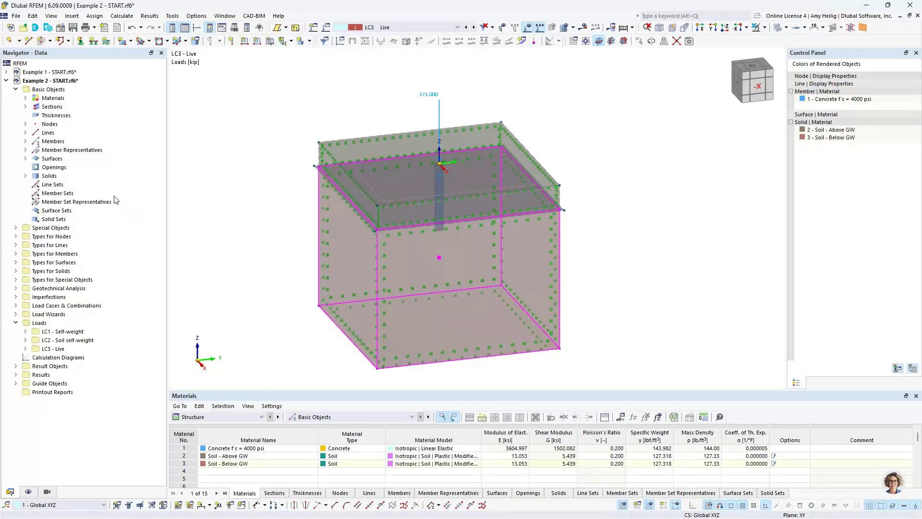
left_click(214, 127)
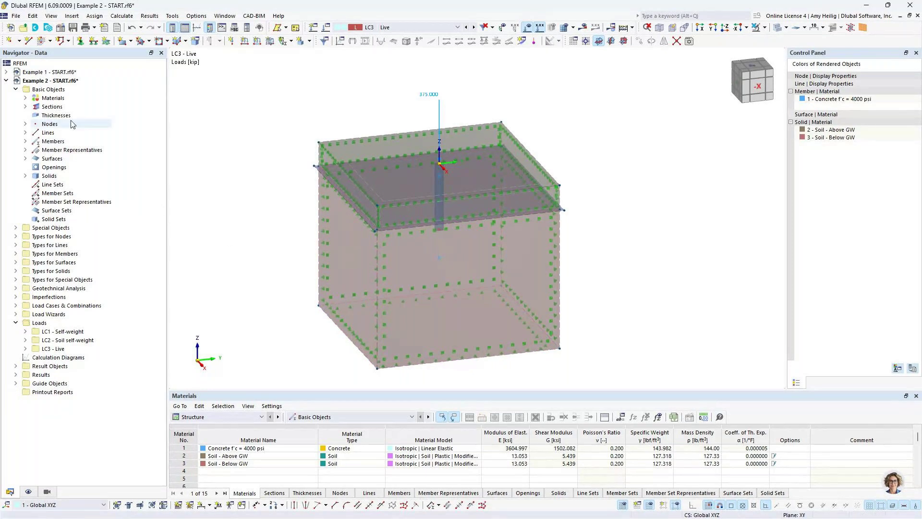
right_click(69, 81)
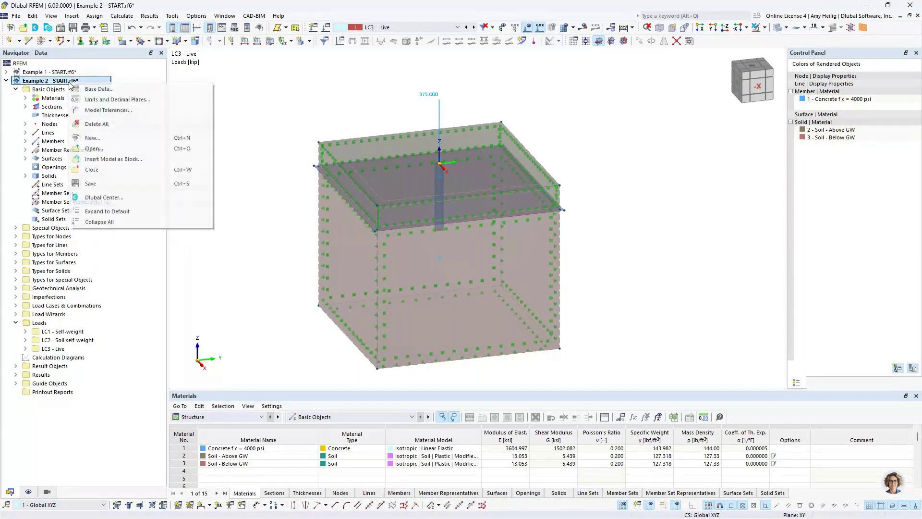
left_click(99, 89)
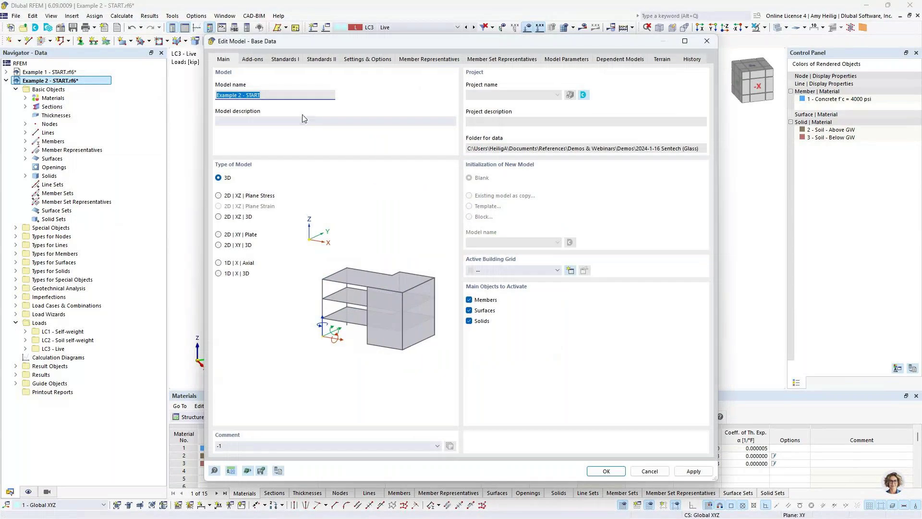
left_click(253, 59)
left_click(218, 106)
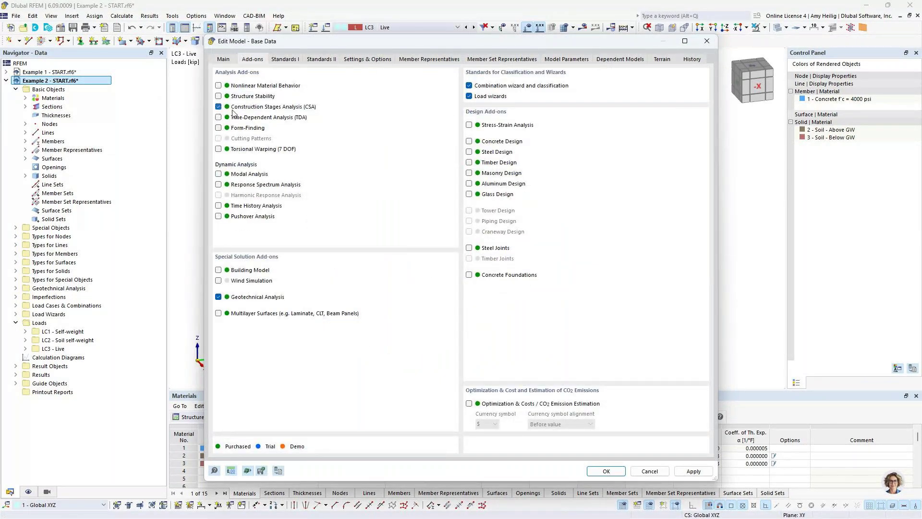
left_click(607, 471)
- Open the construction stages and set the comment of stage CS1 to Initial Phase
left_click(15, 89)
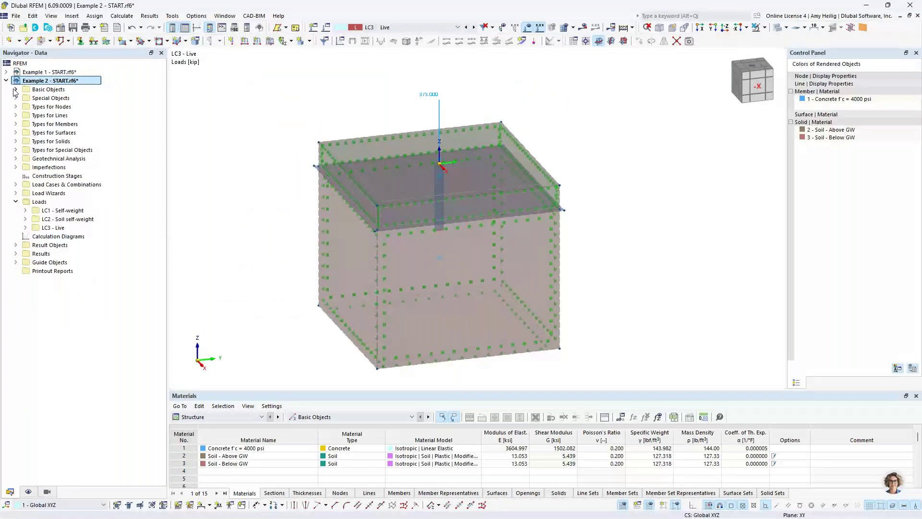
left_click(15, 202)
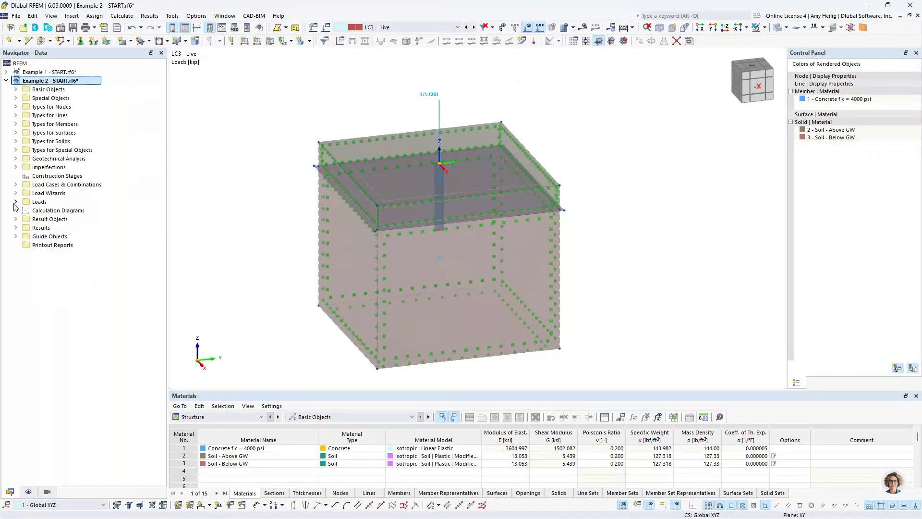
double_click(61, 177)
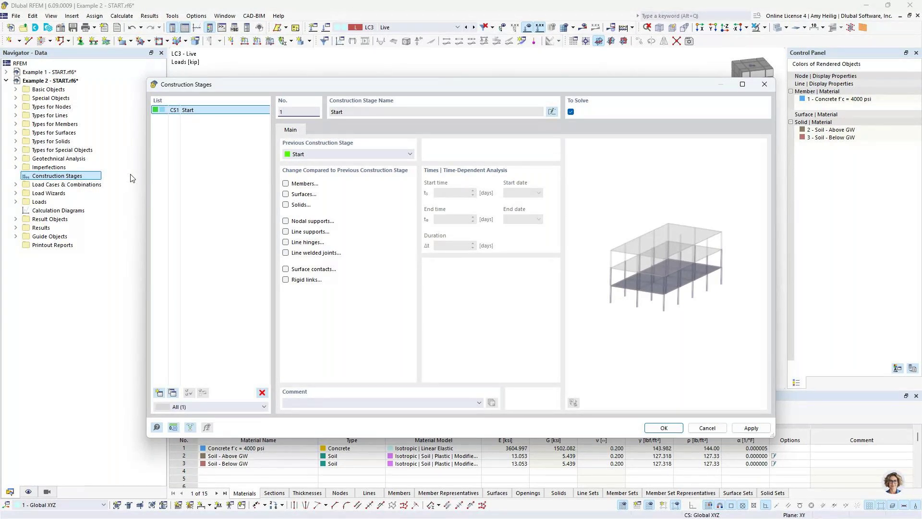
left_click(323, 403)
type("ini")
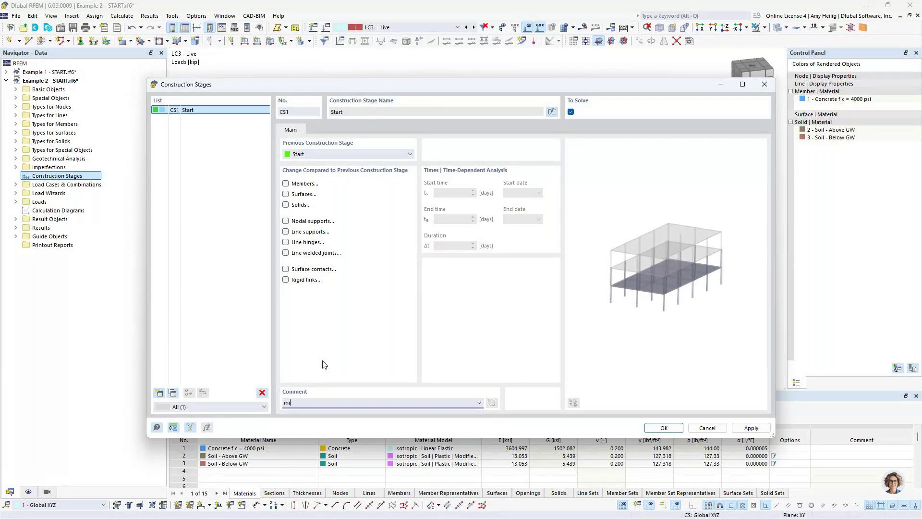
type("itial Phase")
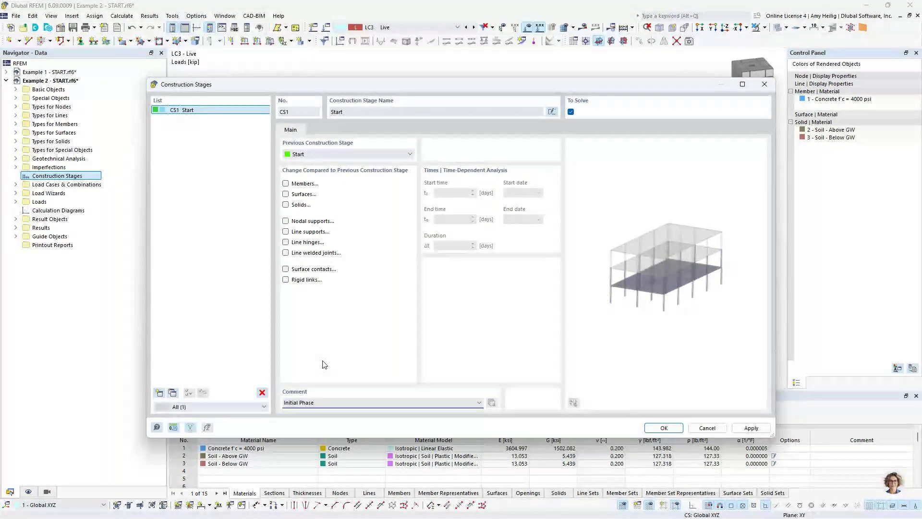
- Enable surface and solid changes in stage CS1, with all solids and all surfaces added as active
left_click(286, 194)
left_click(286, 205)
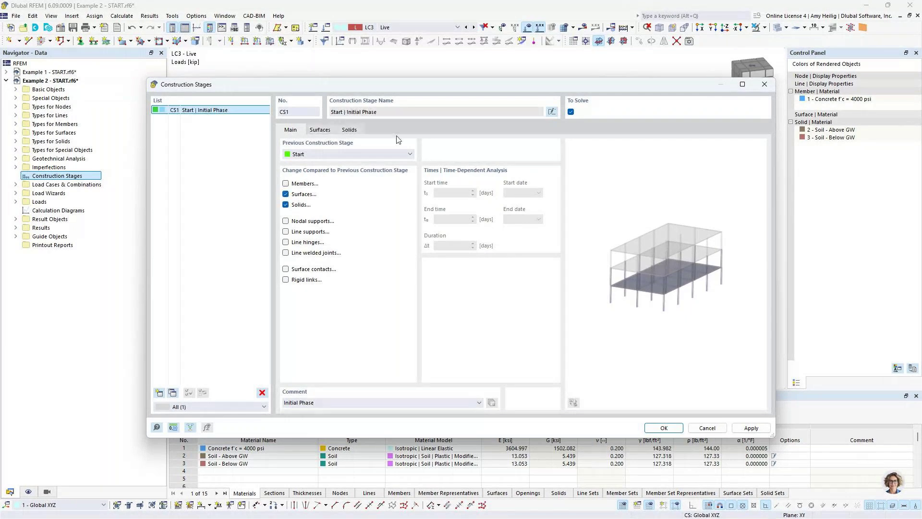
left_click_drag(395, 92, 441, 106)
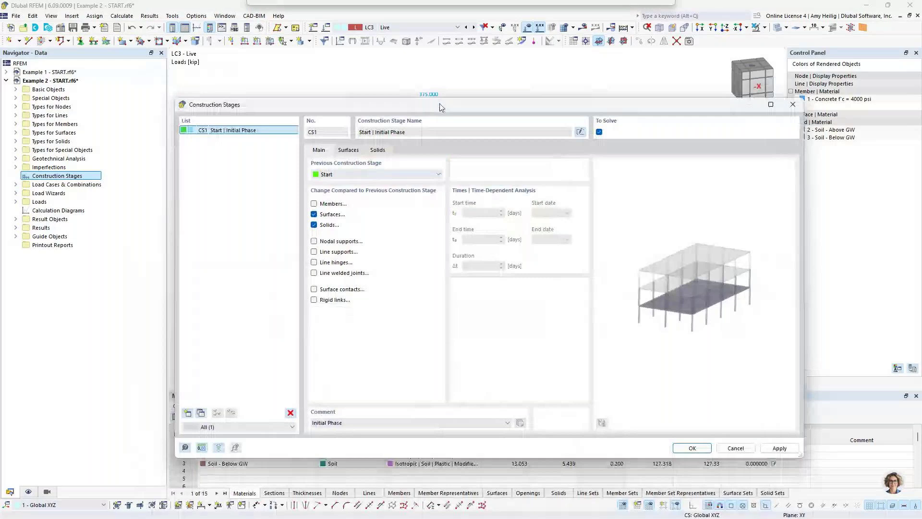
left_click(378, 150)
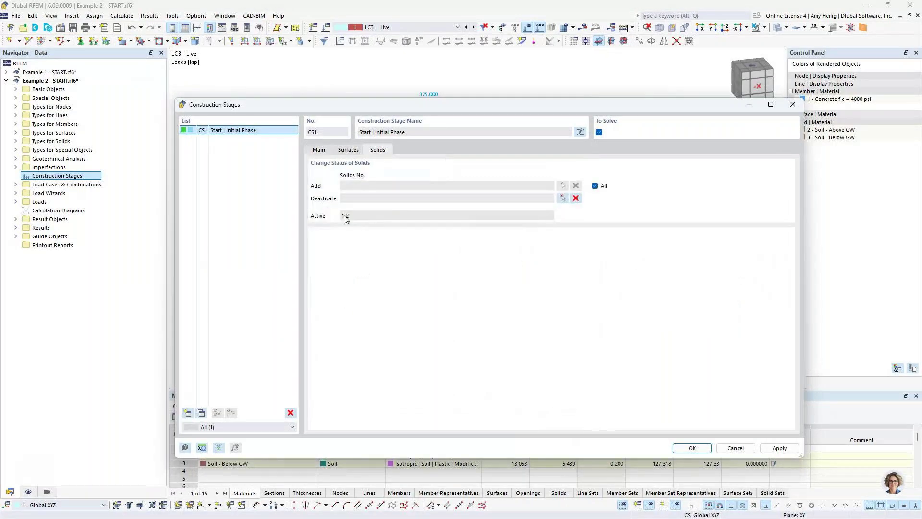
left_click(349, 150)
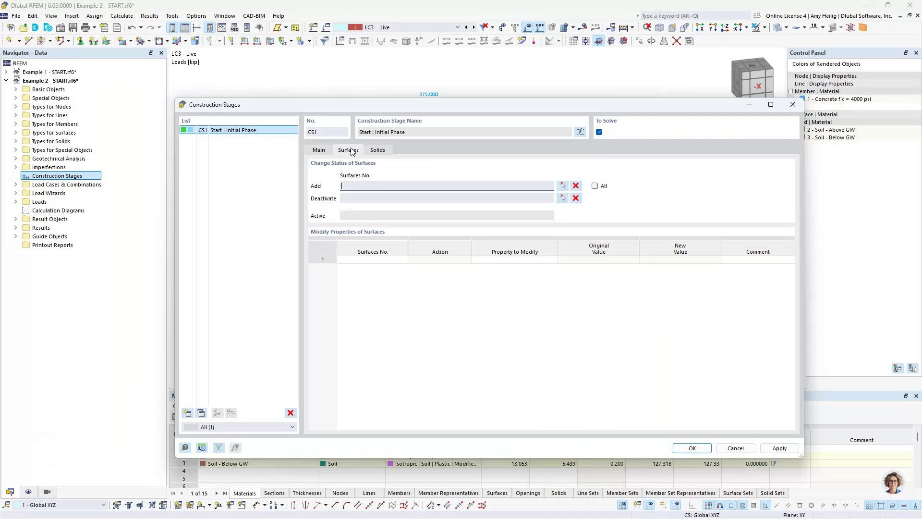
left_click(595, 186)
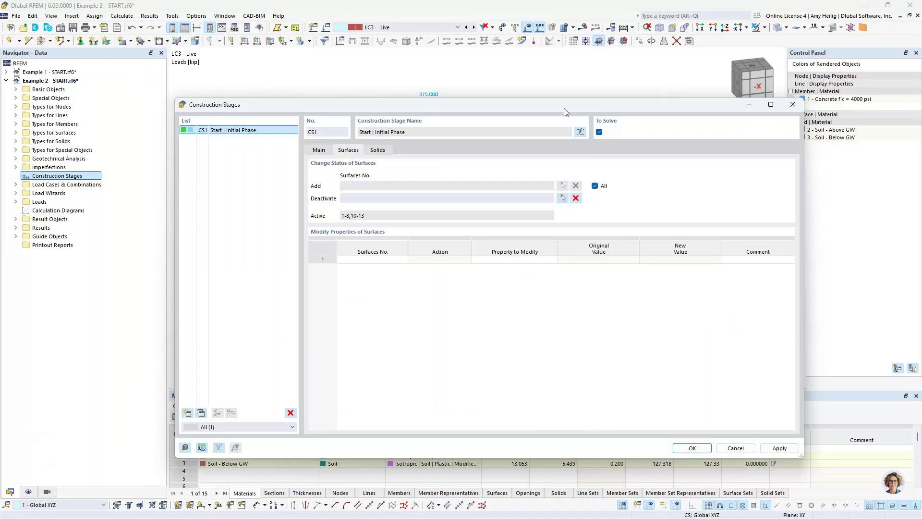
left_click_drag(565, 112, 533, 320)
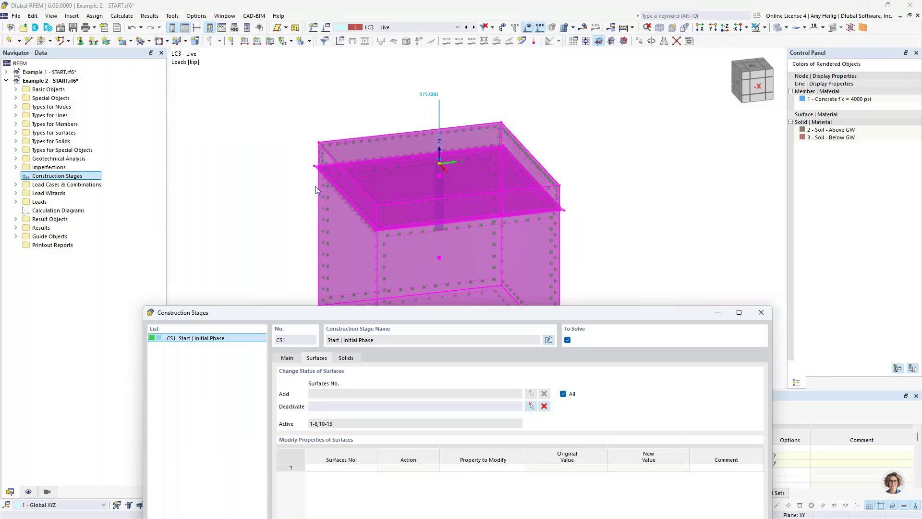
left_click_drag(333, 311, 342, 63)
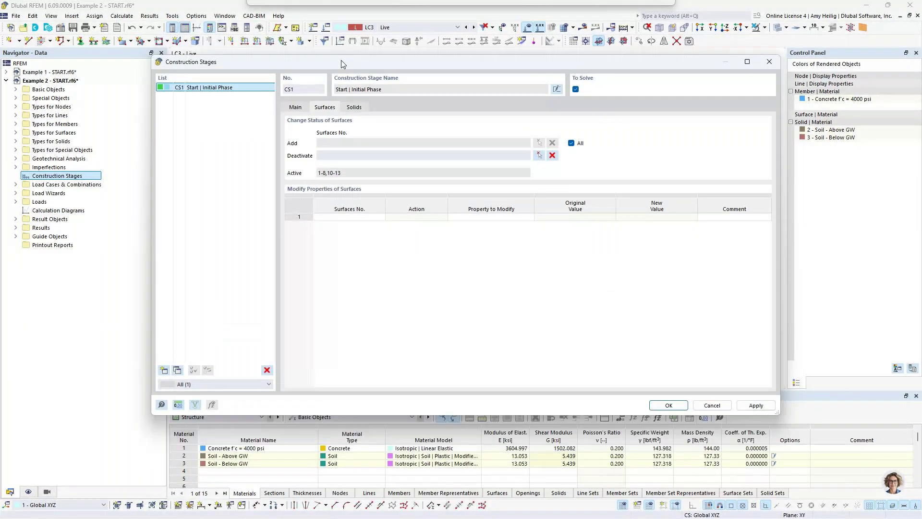
left_click(296, 108)
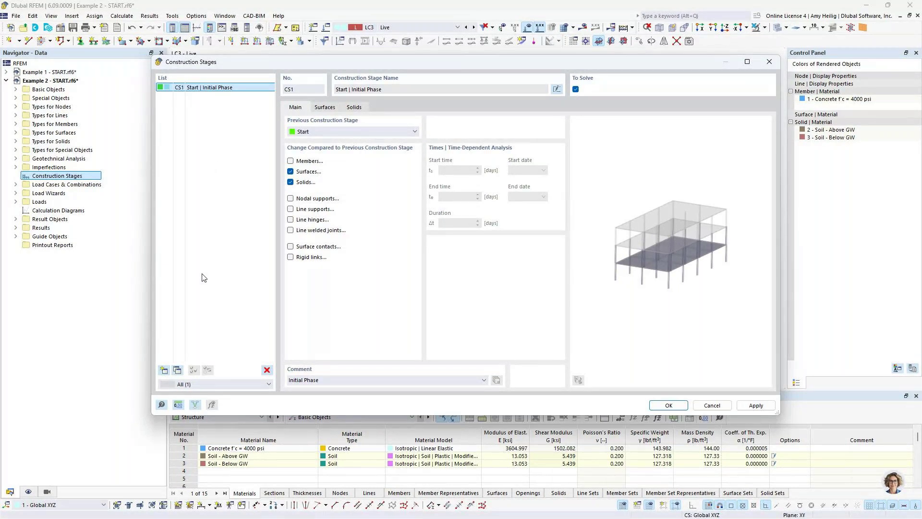
- Add a second construction stage following CS1 with the comment NIL Phase and no surface or solid changes
left_click(162, 369)
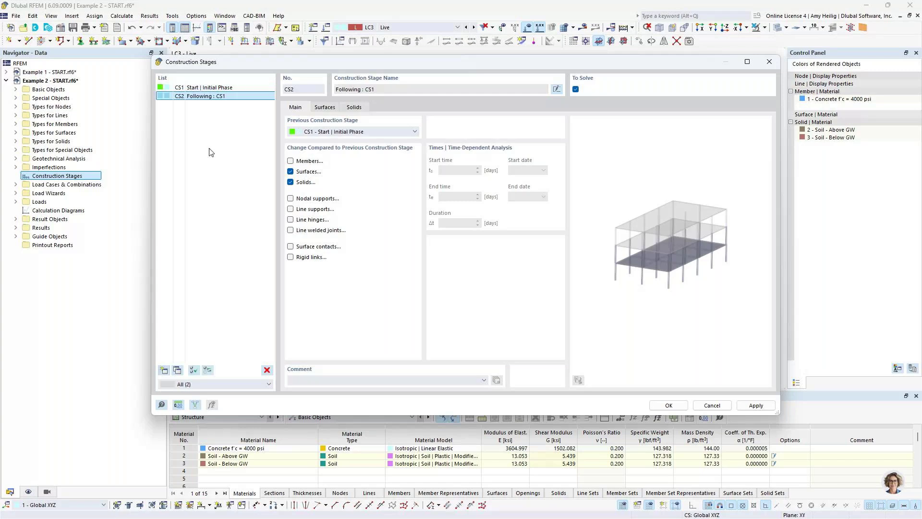
left_click(302, 376)
type("NIL Phase")
left_click(290, 171)
left_click(291, 182)
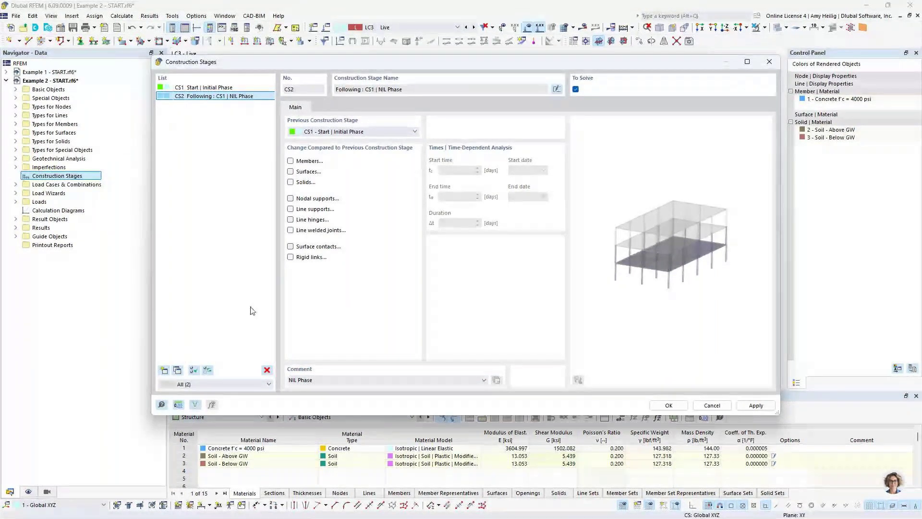
- Add a third construction stage following CS2 with the comment Pile & Load Phase
left_click(177, 370)
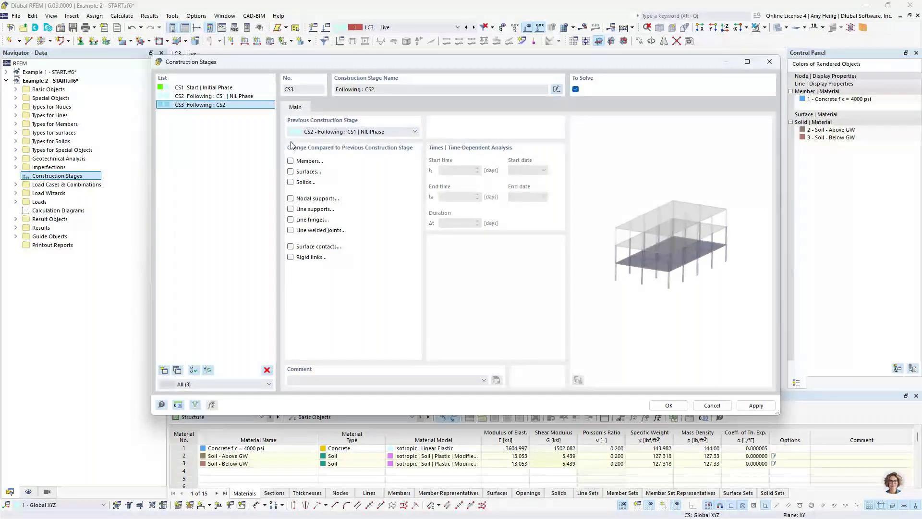
left_click(444, 381)
type("Pl")
type("le & Load")
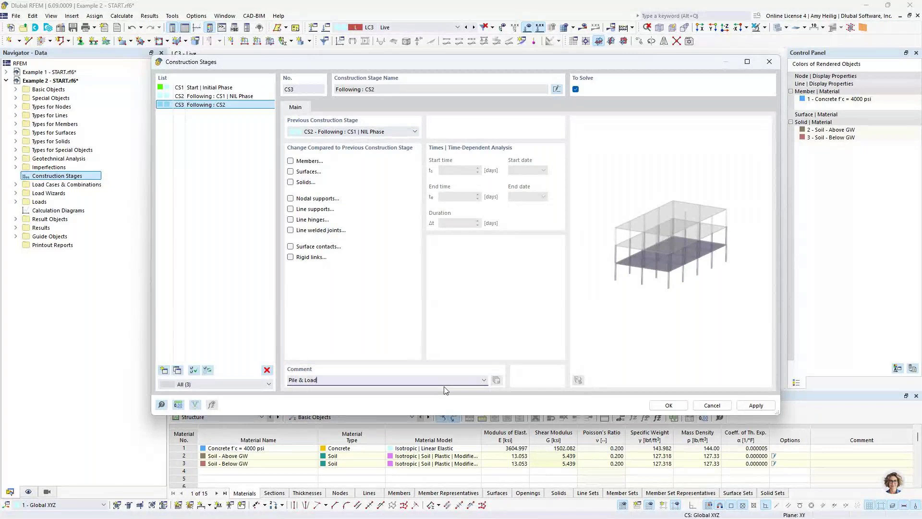
type(" Phase")
- Enable member changes in stage CS3 with all members added, and accept the construction stages
left_click(290, 161)
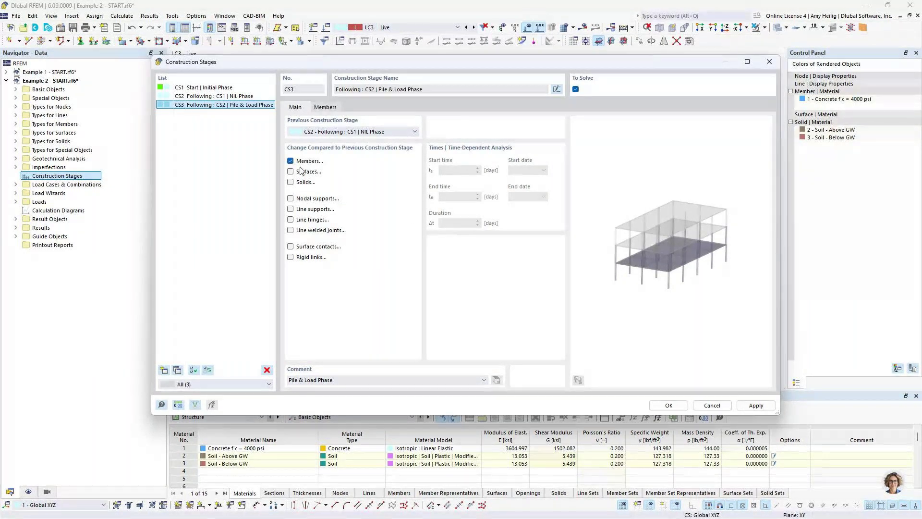
left_click(325, 108)
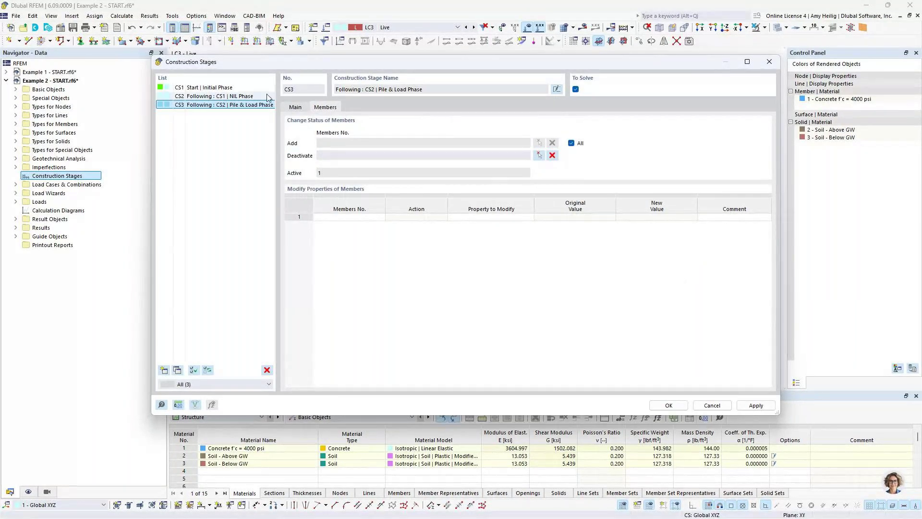
left_click(256, 105)
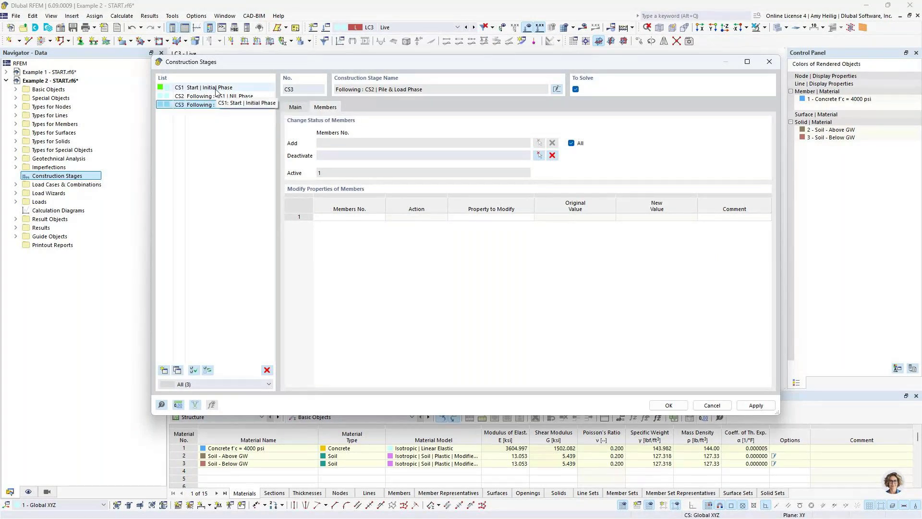
left_click(295, 107)
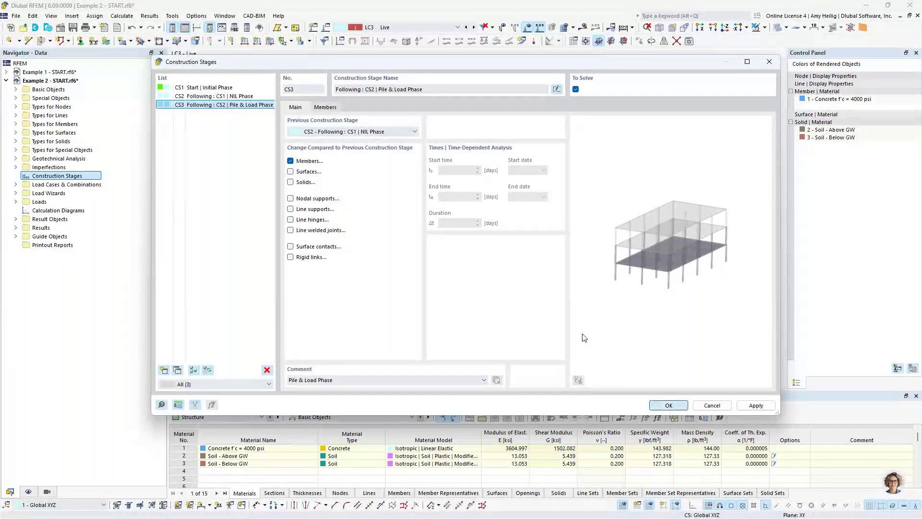
left_click(668, 405)
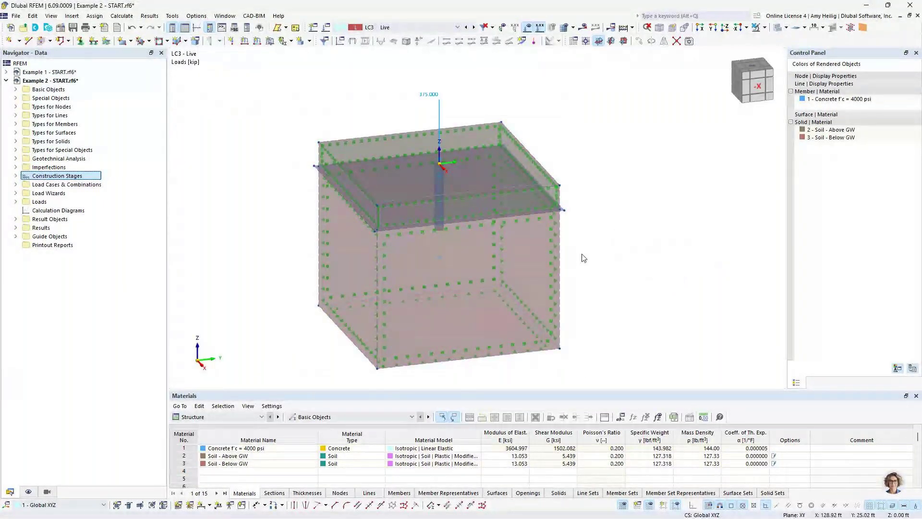
- Exclude load cases LC1 to LC3 from being solved in the load cases and combinations
left_click(327, 27)
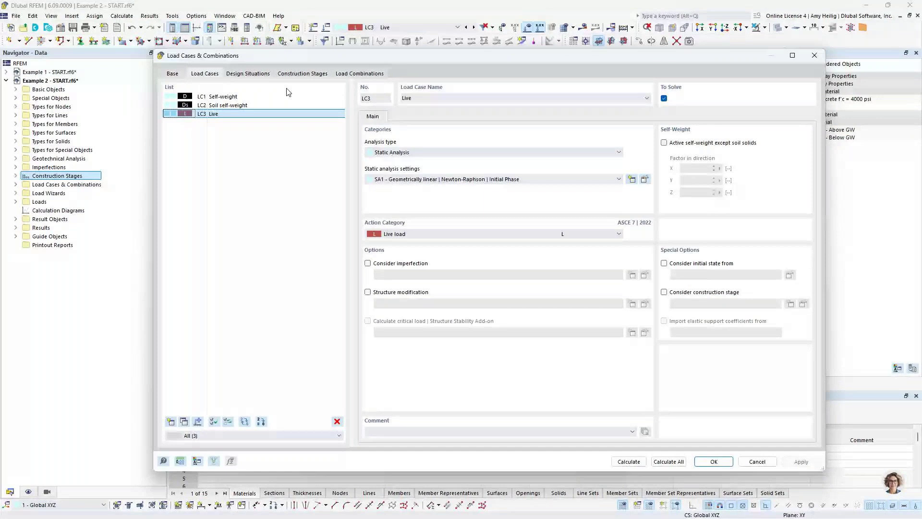
left_click(277, 97)
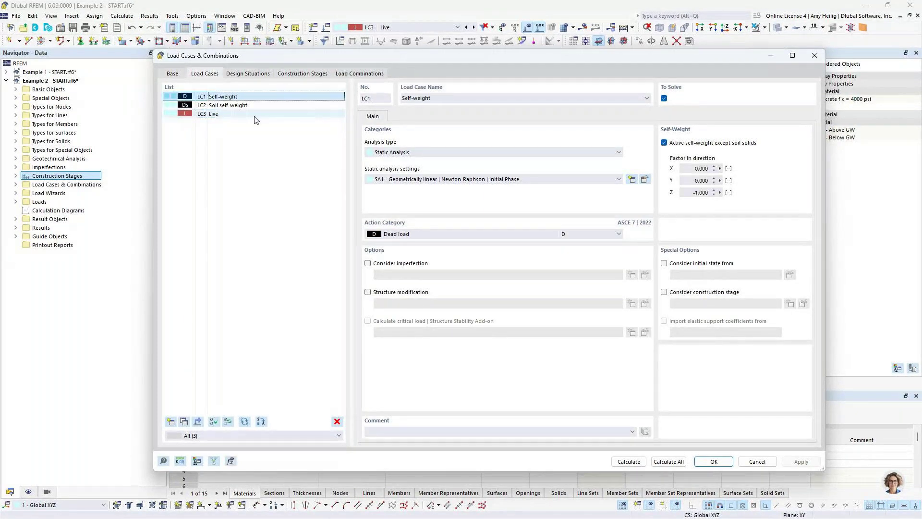
left_click(255, 115, "shift")
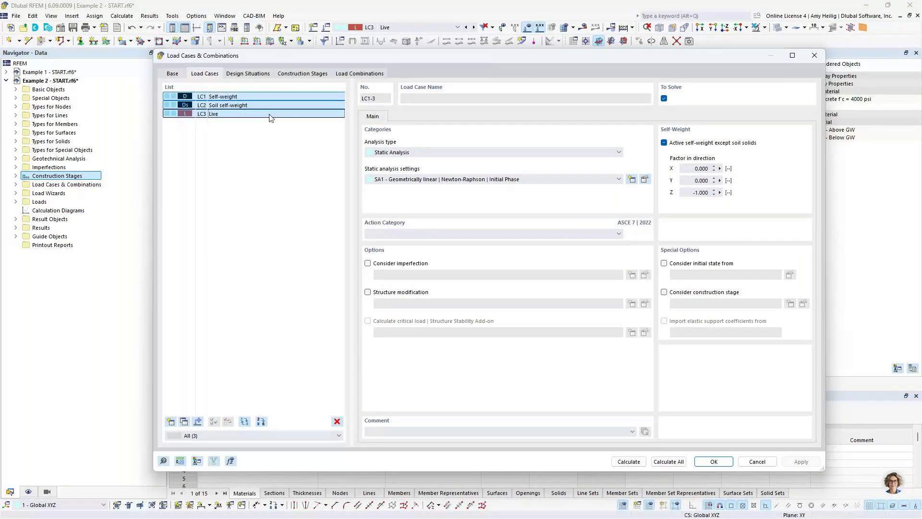
left_click(664, 98)
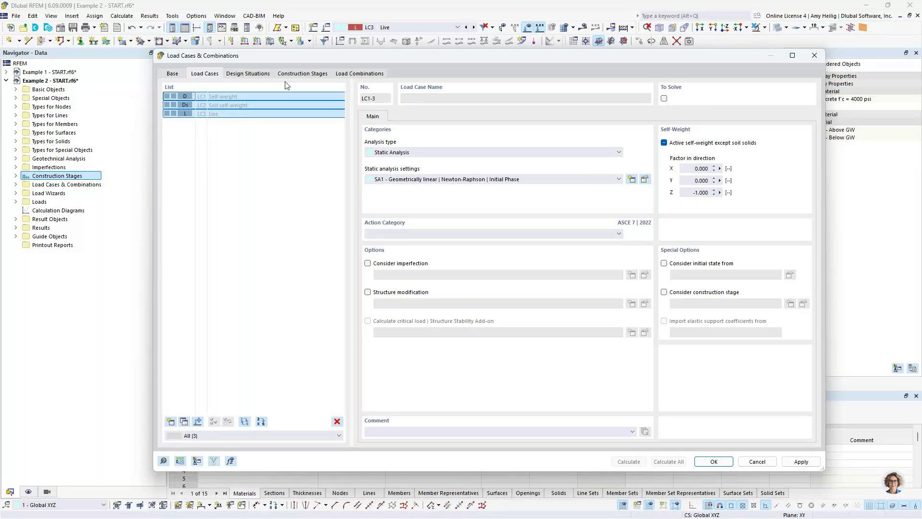
- Check the SA1 static analysis settings of construction stage CS1 and assign it a new structure modification that deactivates material nonlinearity models
left_click(353, 75)
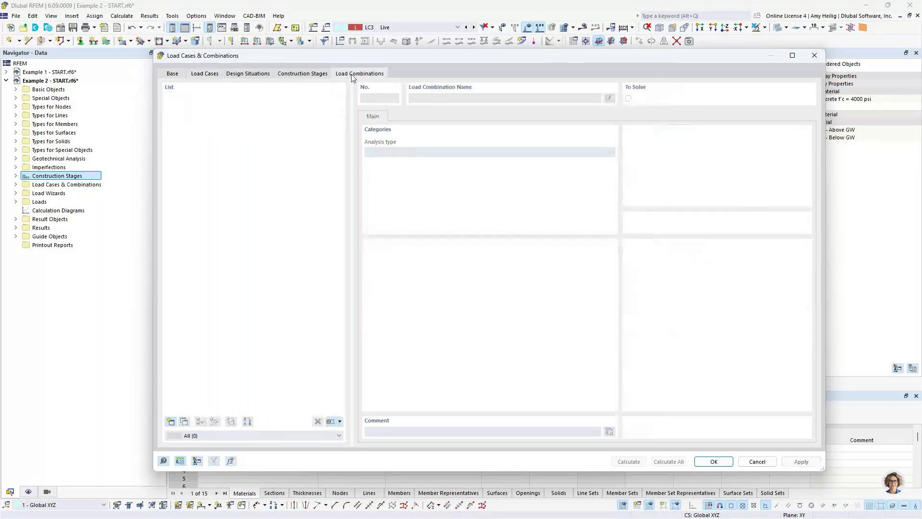
left_click(301, 75)
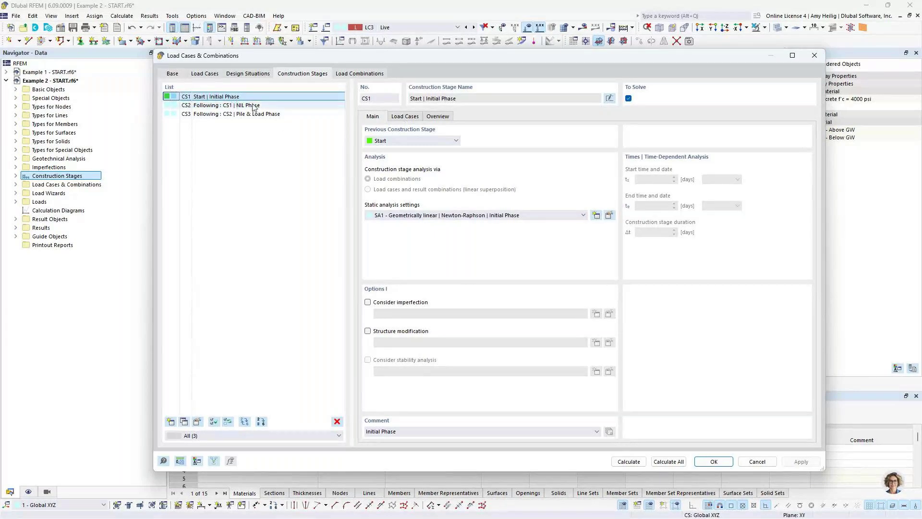
left_click(609, 215)
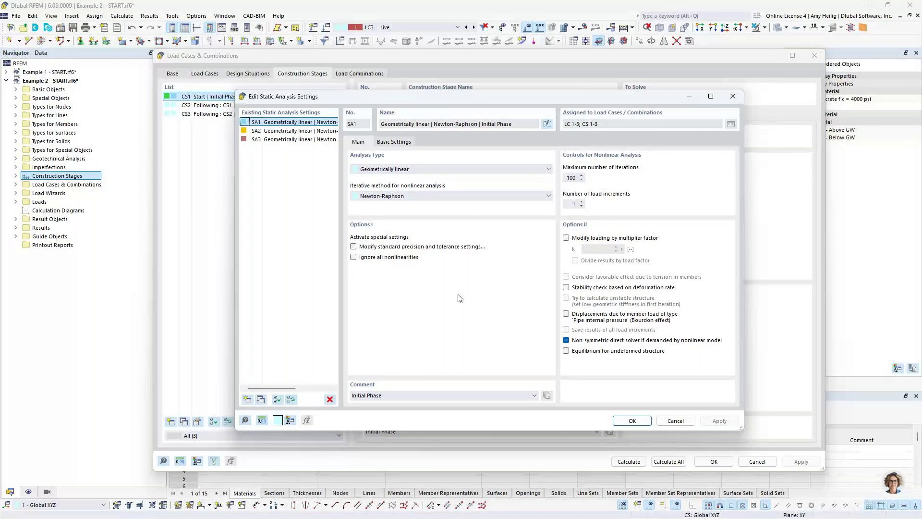
left_click(632, 421)
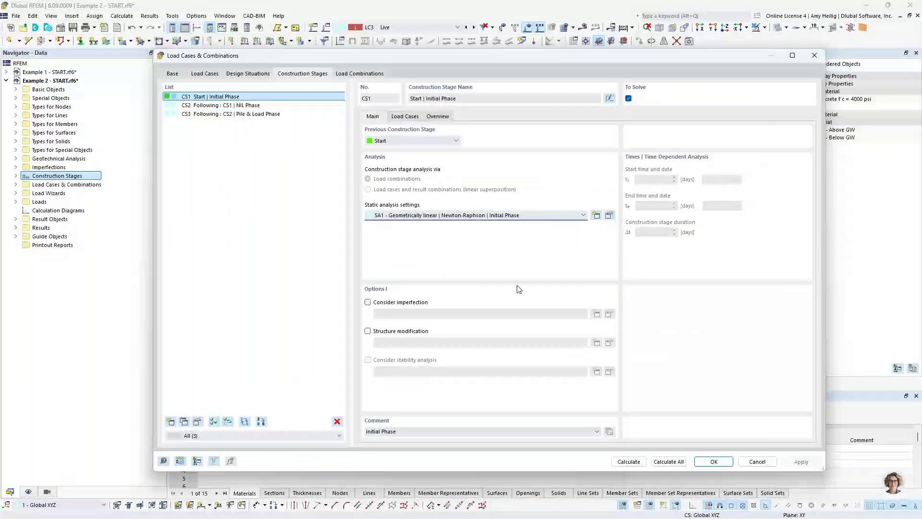
left_click(367, 331)
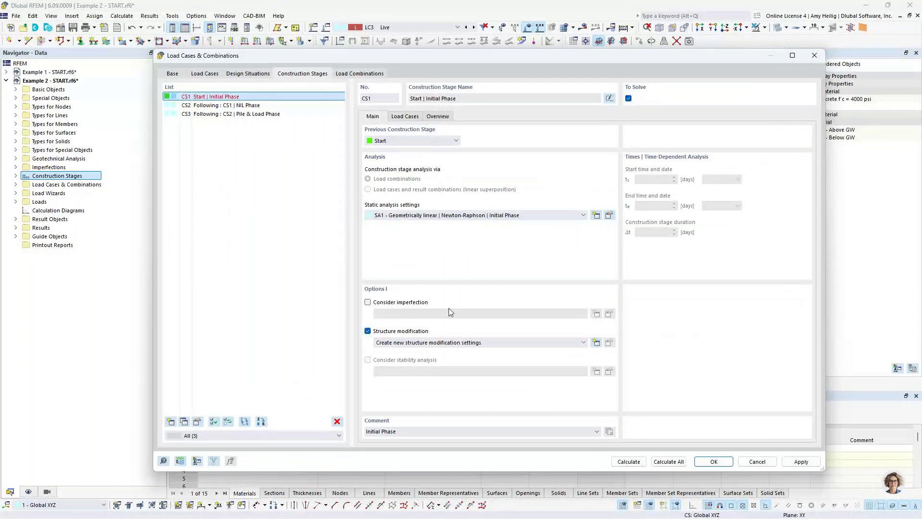
left_click(592, 341)
left_click(365, 371)
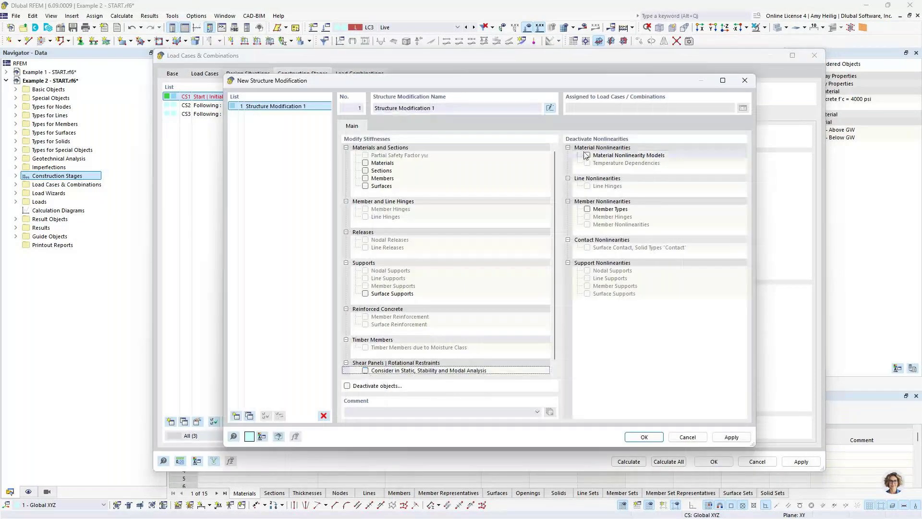
left_click(587, 155)
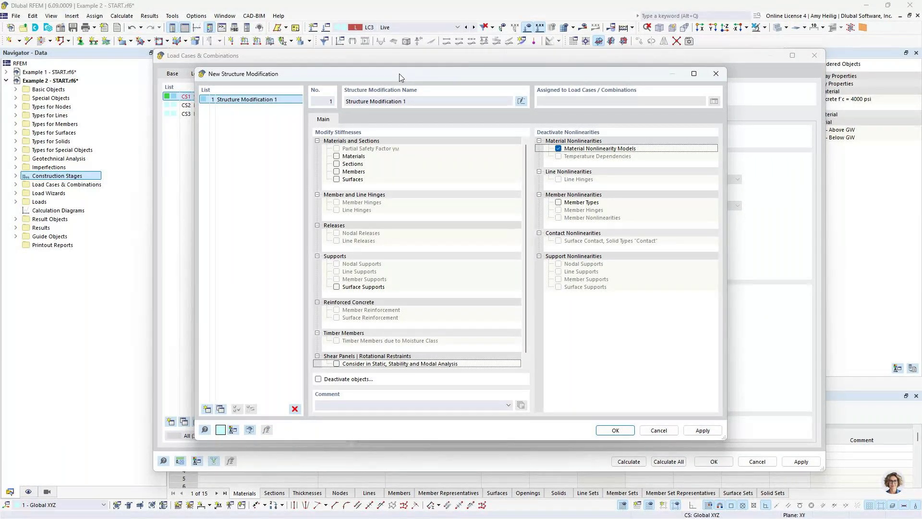
left_click(615, 430)
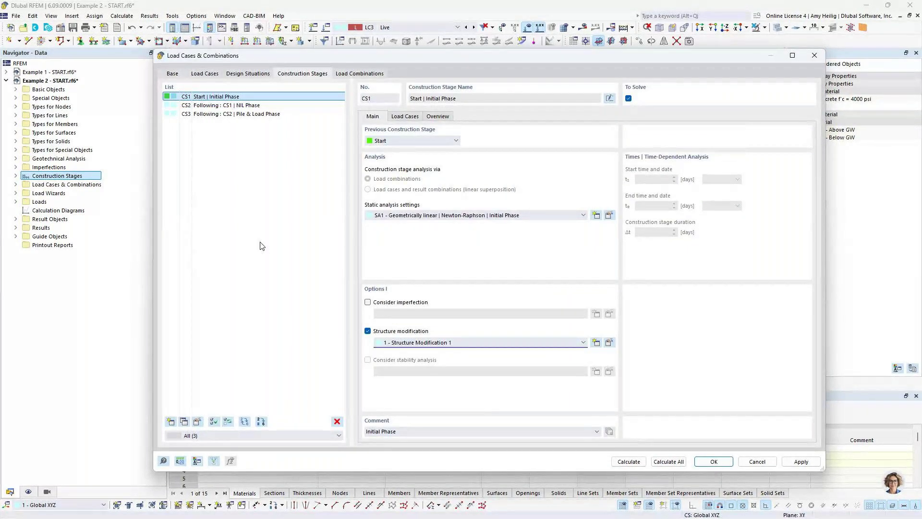
- Assign load case LC2 Soil self-weight to construction stage CS1
left_click(210, 106)
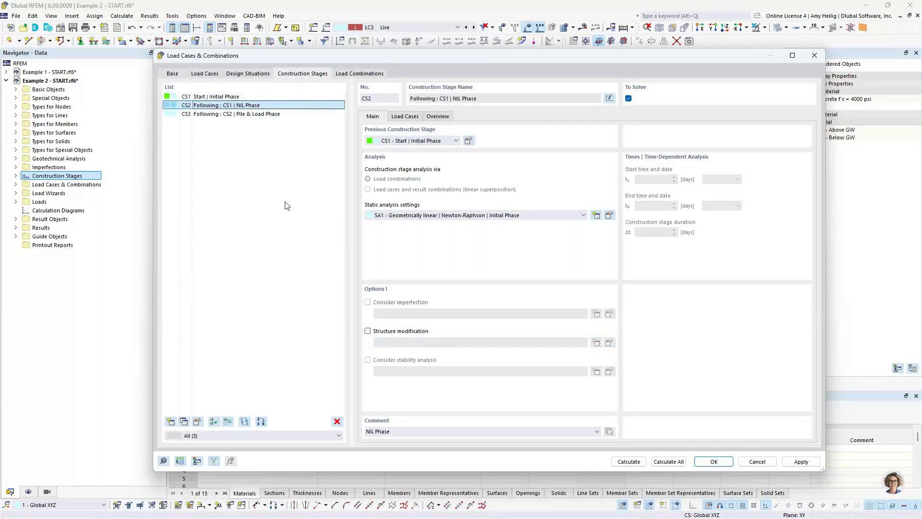
left_click(252, 98)
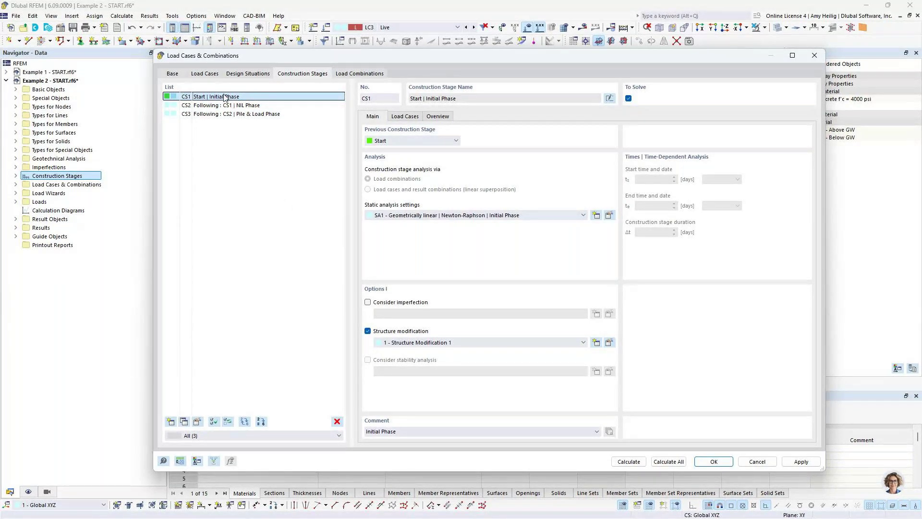
left_click(405, 117)
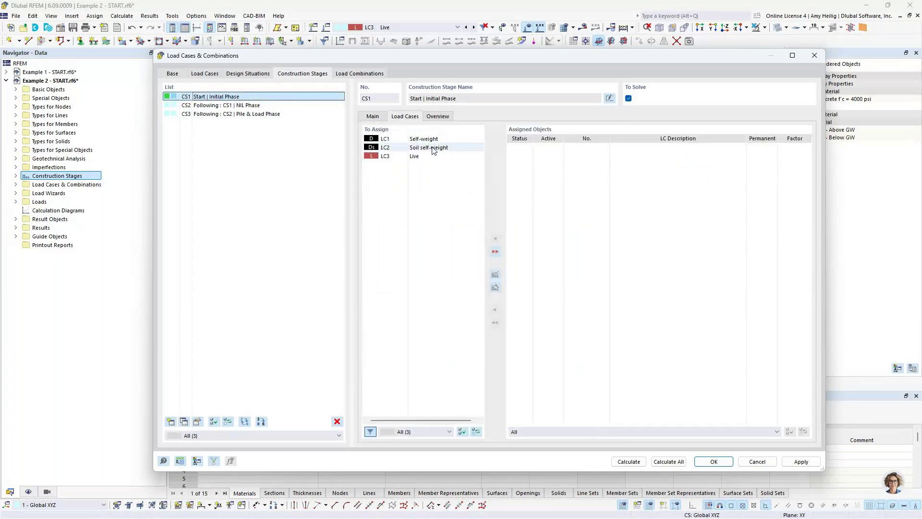
left_click_drag(434, 148, 655, 154)
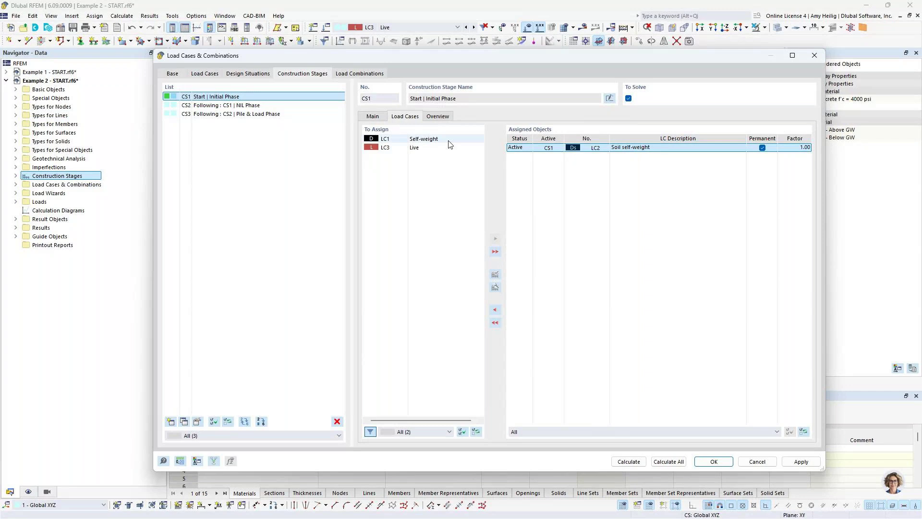
- Review the static analysis settings, assign SA2 (NIL Phase) to construction stage CS2, and check that stage's assigned load cases
left_click(253, 107)
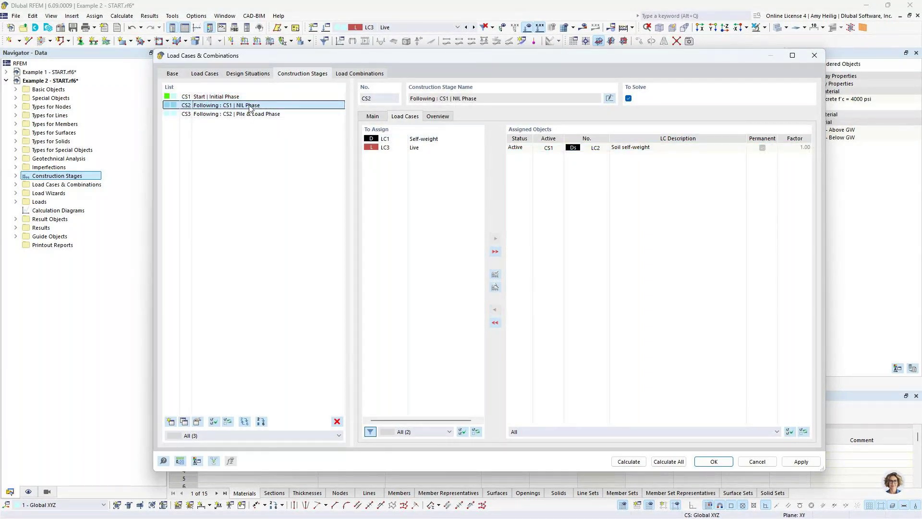
left_click(373, 117)
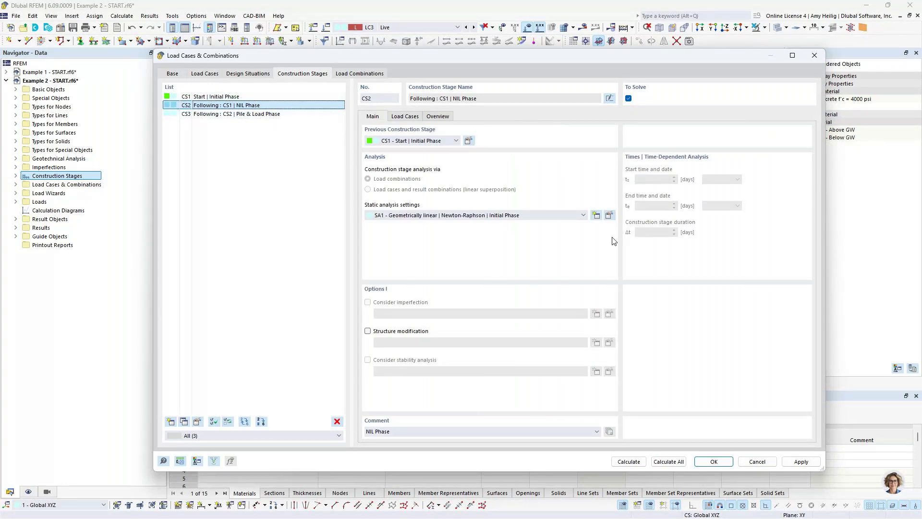
left_click(608, 216)
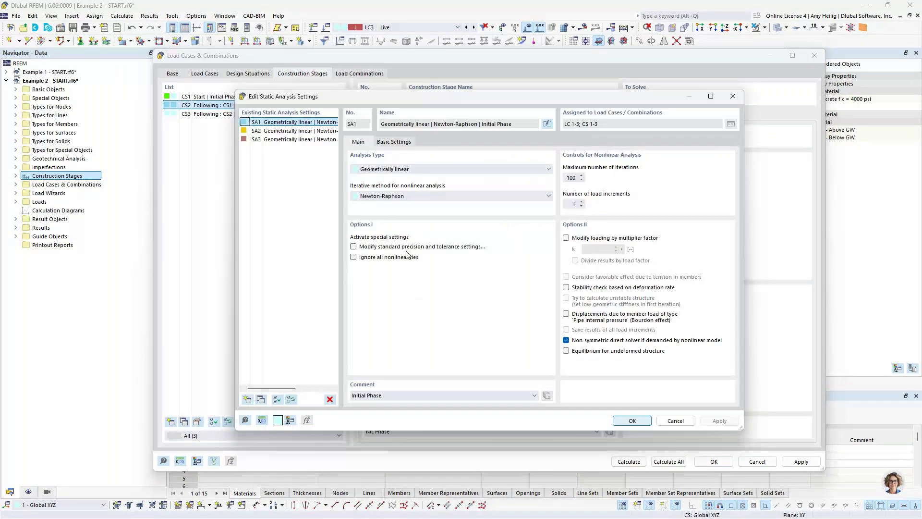
key("Down")
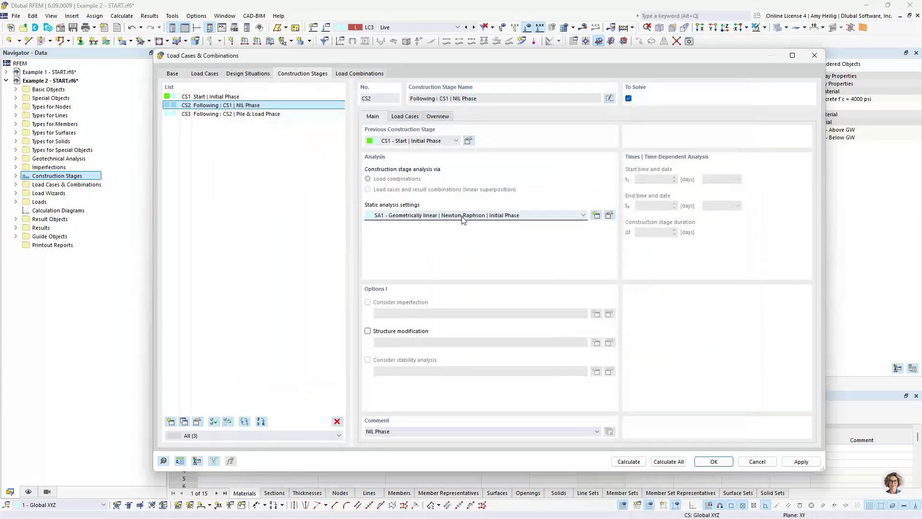
left_click(463, 219)
left_click(473, 225)
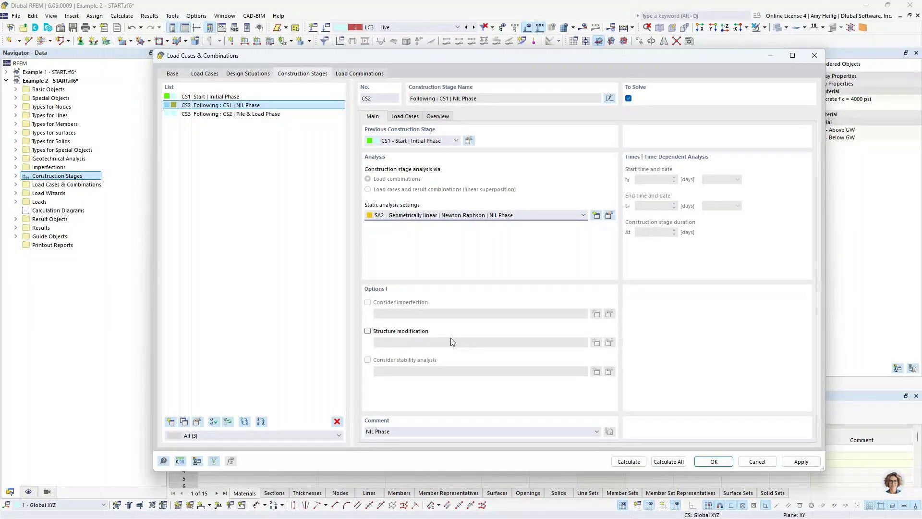
left_click(405, 116)
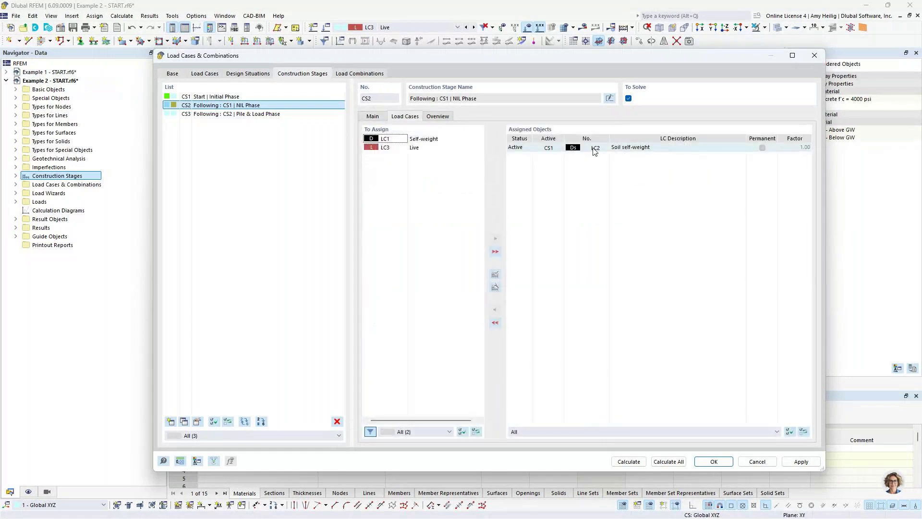
left_click(373, 117)
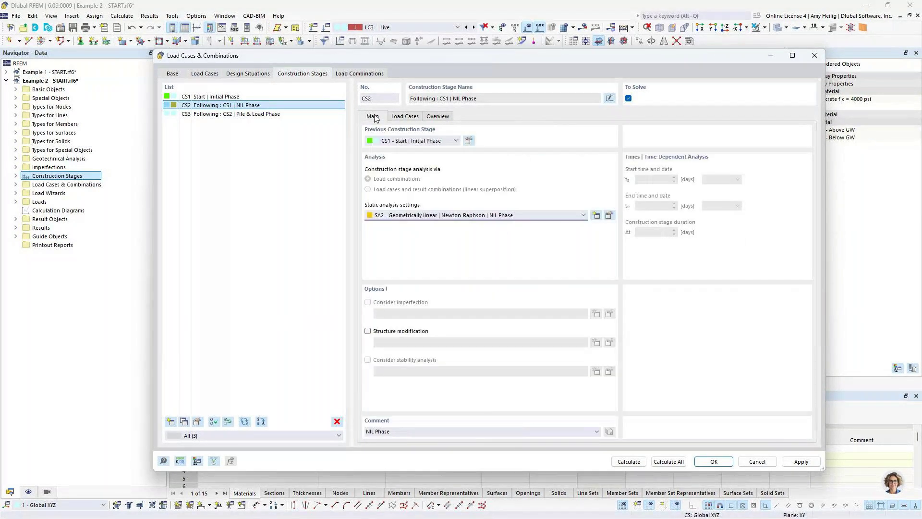
- Check the number of load increments in SA3 (Pile & Load Phase) and assign these static analysis settings to construction stage CS3
left_click(275, 115)
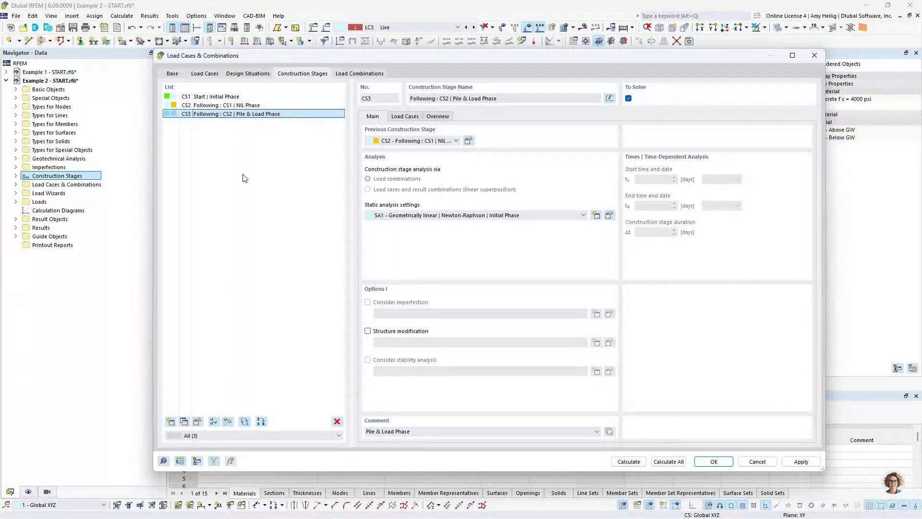
left_click(609, 215)
left_click(302, 139)
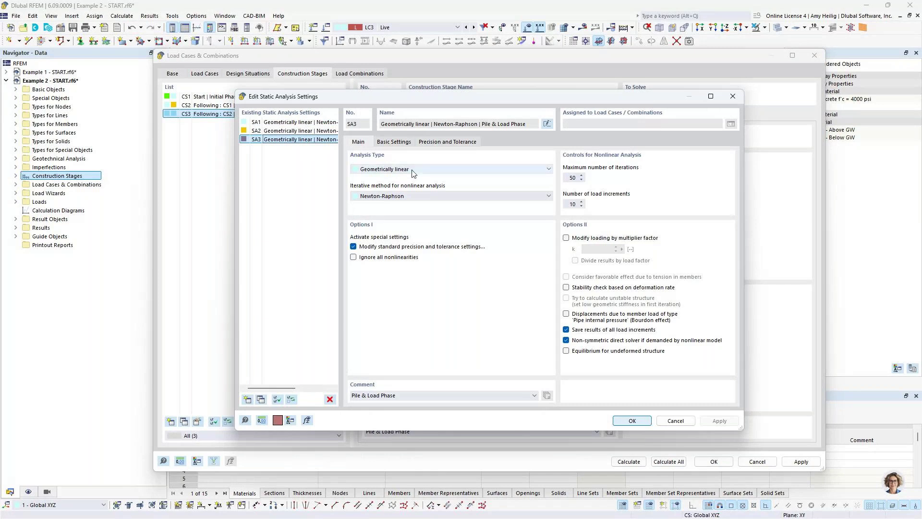
double_click(570, 203)
left_click(570, 204)
left_click(632, 421)
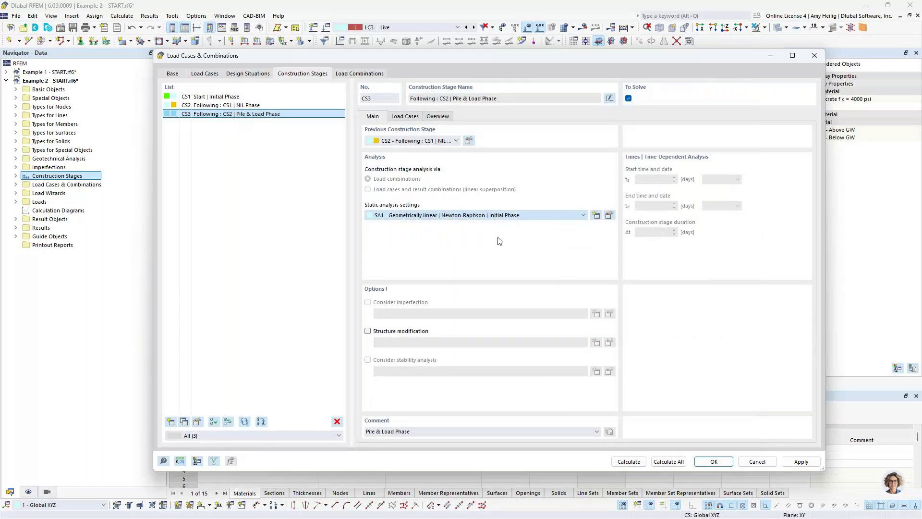
- Assign LC1 Self-weight and LC3 Live to construction stage CS3 as permanent load cases, and calculate all
left_click(415, 117)
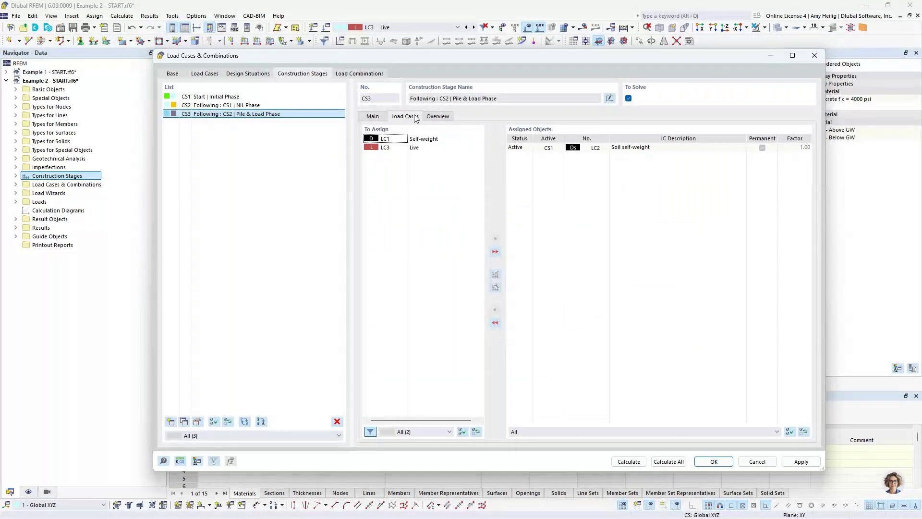
double_click(421, 139)
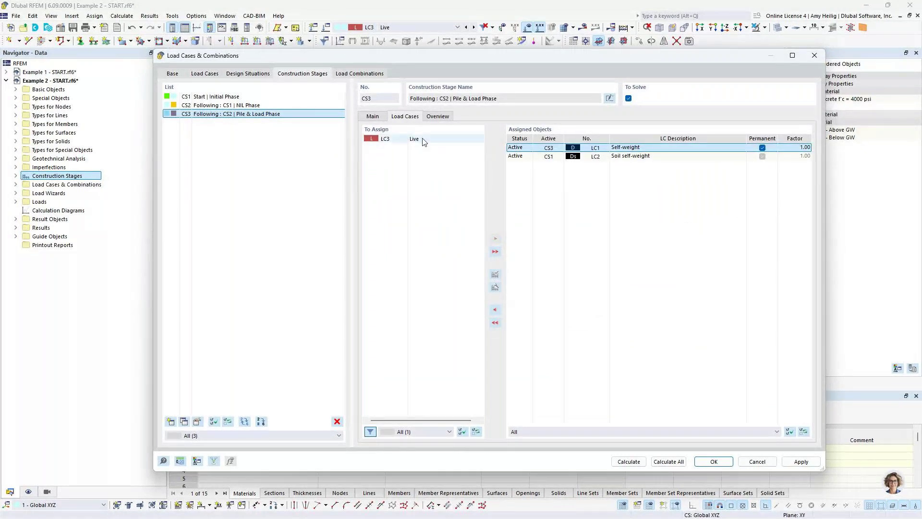
double_click(423, 140)
left_click(762, 165)
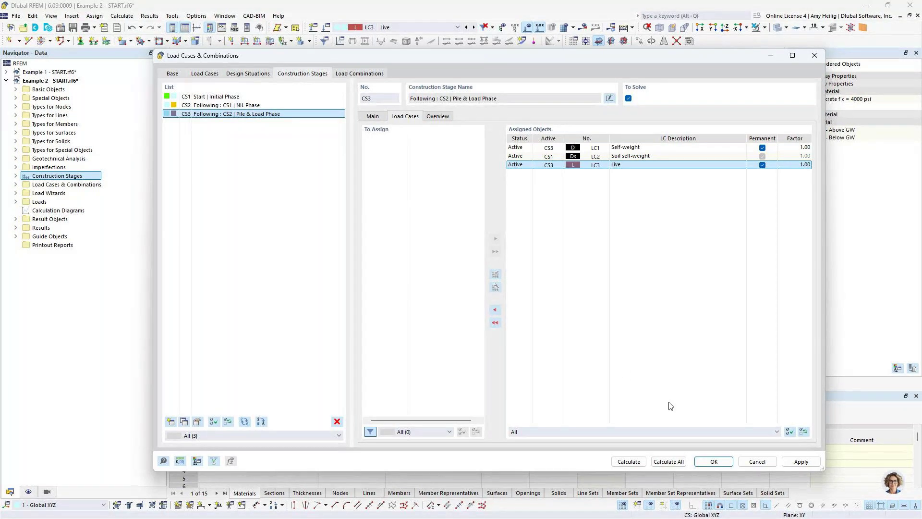
left_click(670, 461)
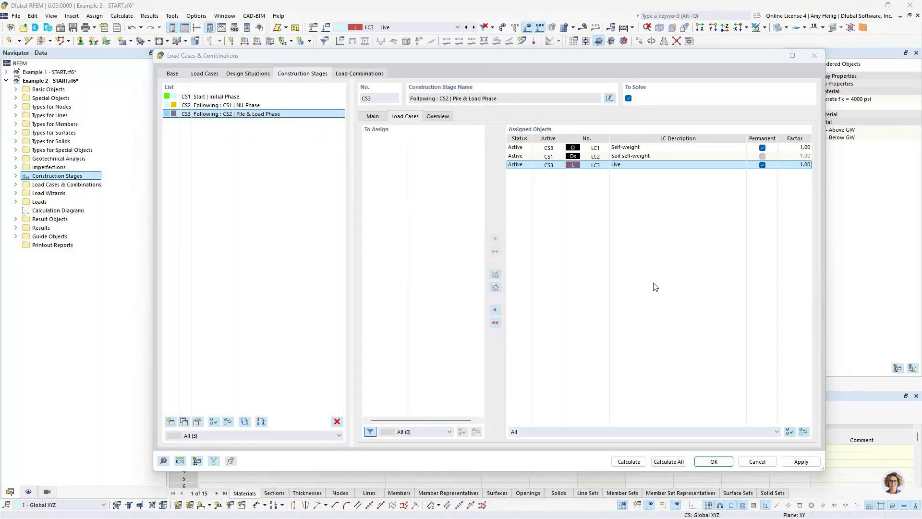
- Switch to the finished model Example 2 - FINAL and display the results of construction stage CS3
key("super+Tab")
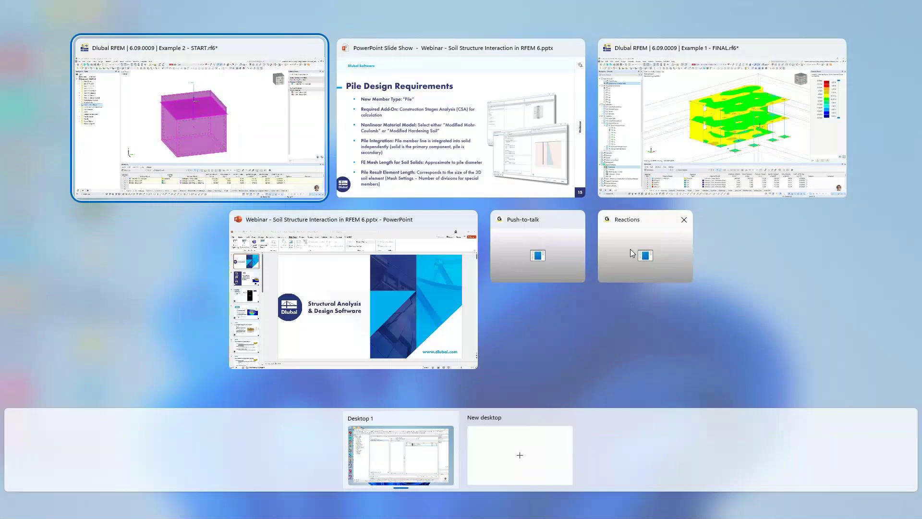
left_click(607, 196)
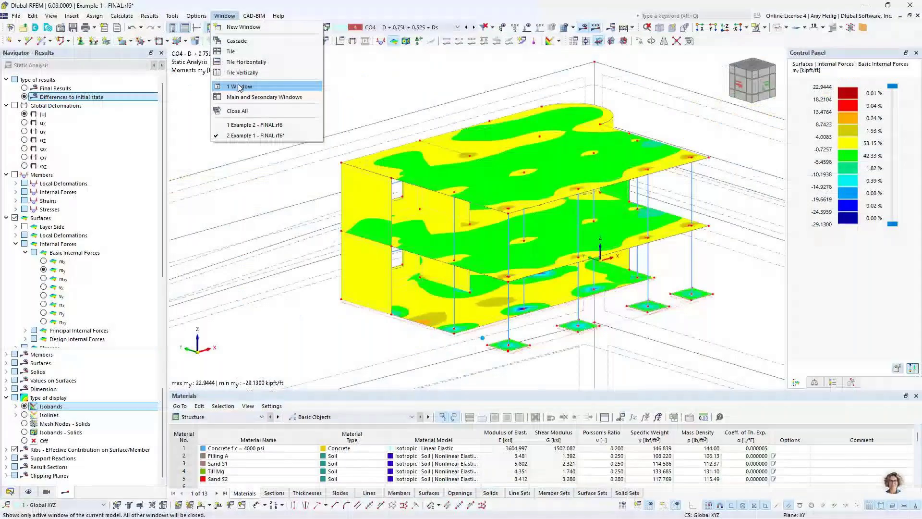
left_click(254, 125)
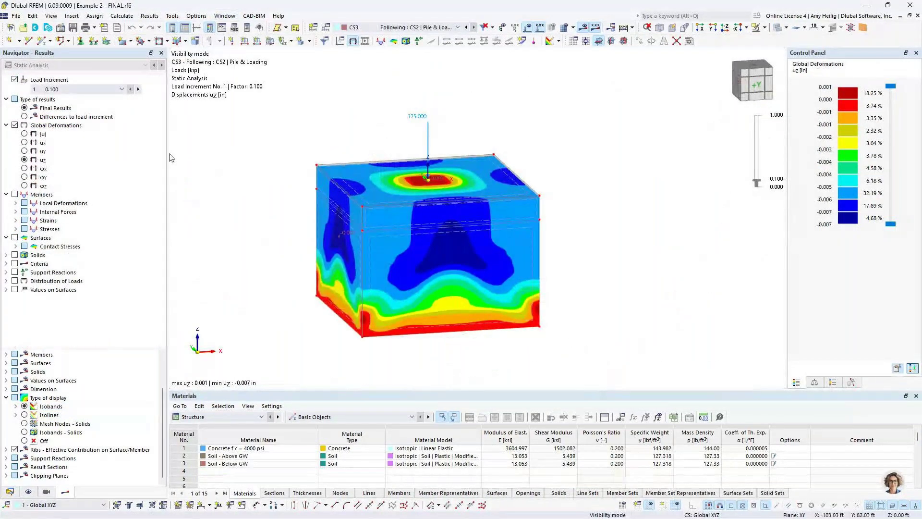
middle_click_drag(263, 243, 276, 216)
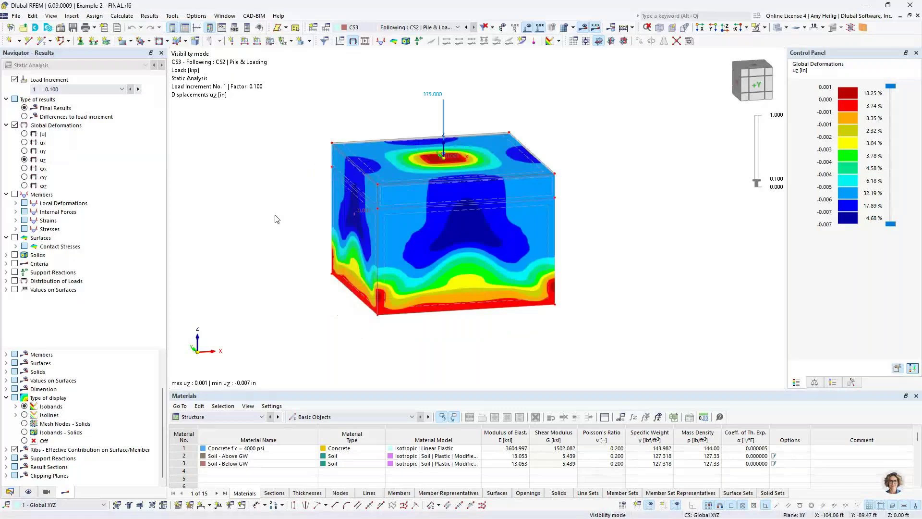
left_click(407, 28)
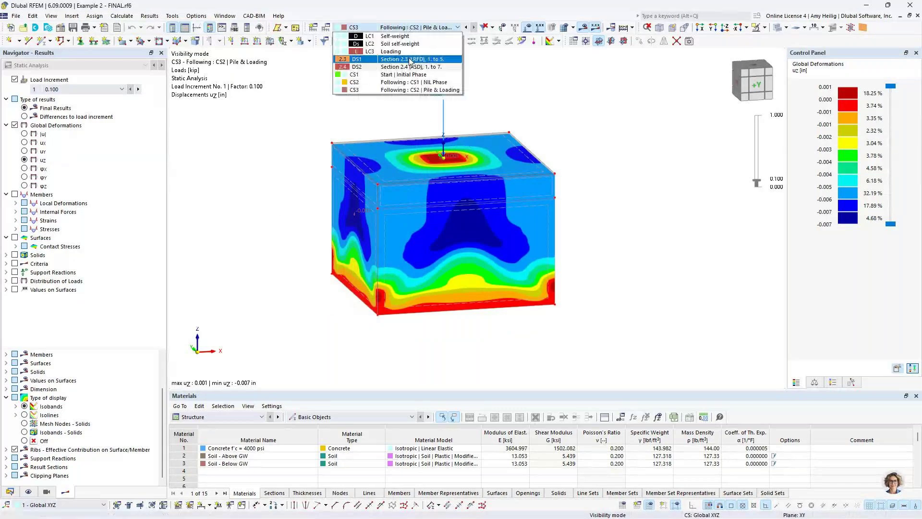
left_click(400, 91)
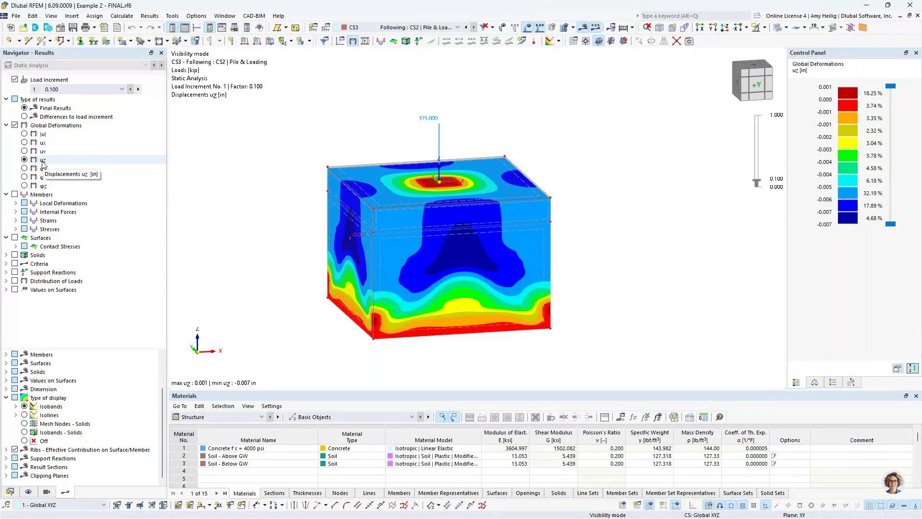
- Step through the load increments of the CS3 vertical displacements uz, from factor 0.100 up to 1.000
left_click(107, 89)
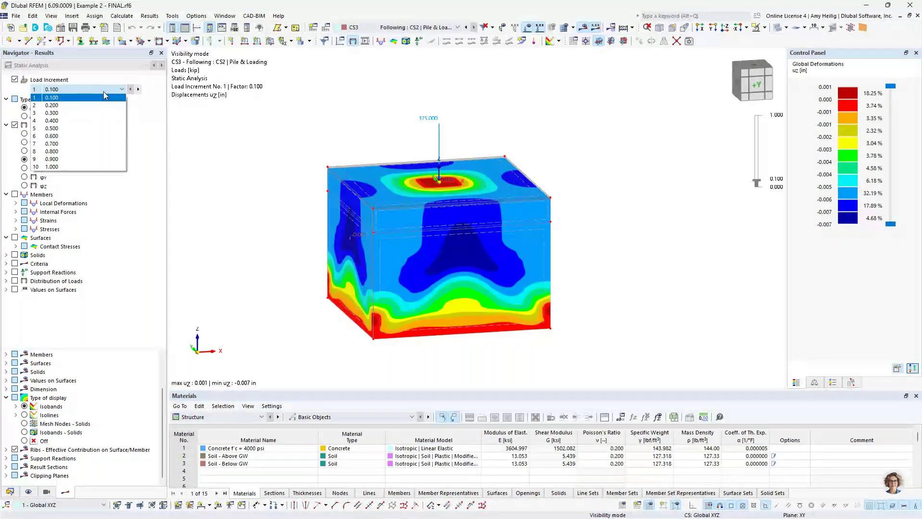
left_click(103, 92)
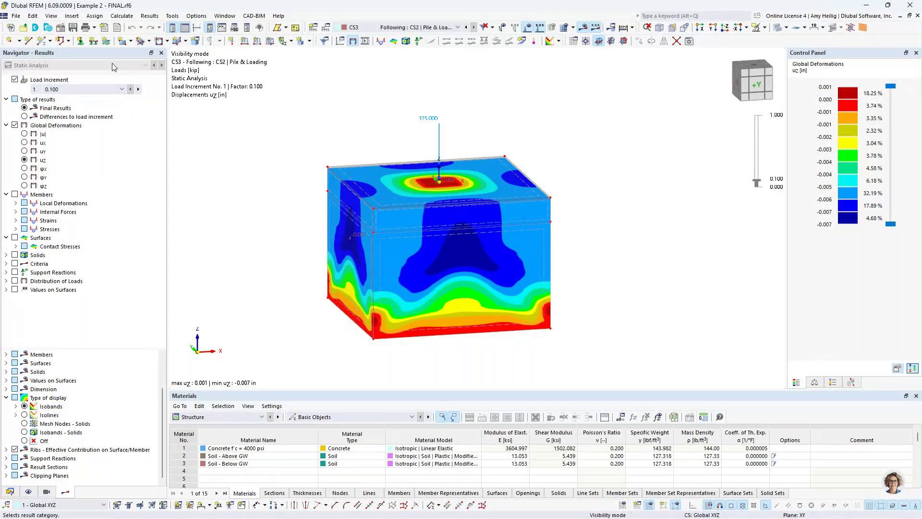
left_click(138, 89)
left_click(139, 90)
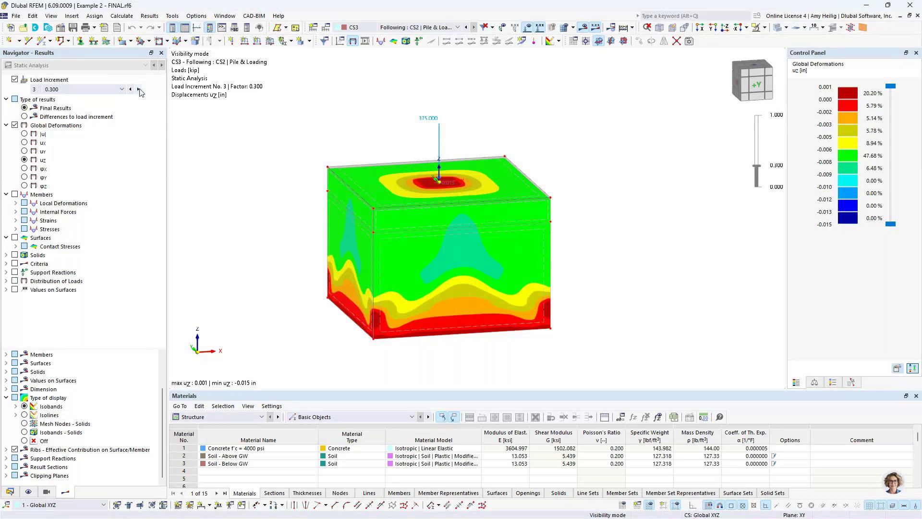
left_click(138, 89)
left_click(138, 89)
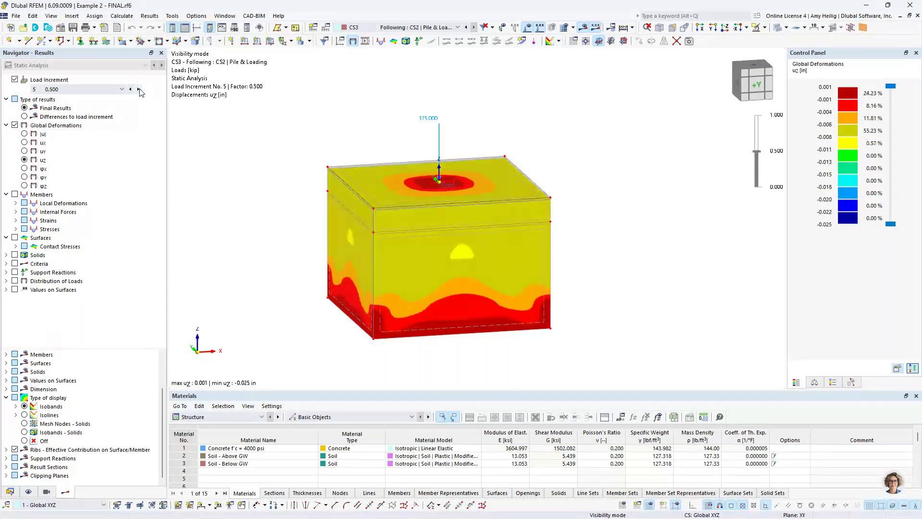
left_click(139, 89)
left_click(139, 89)
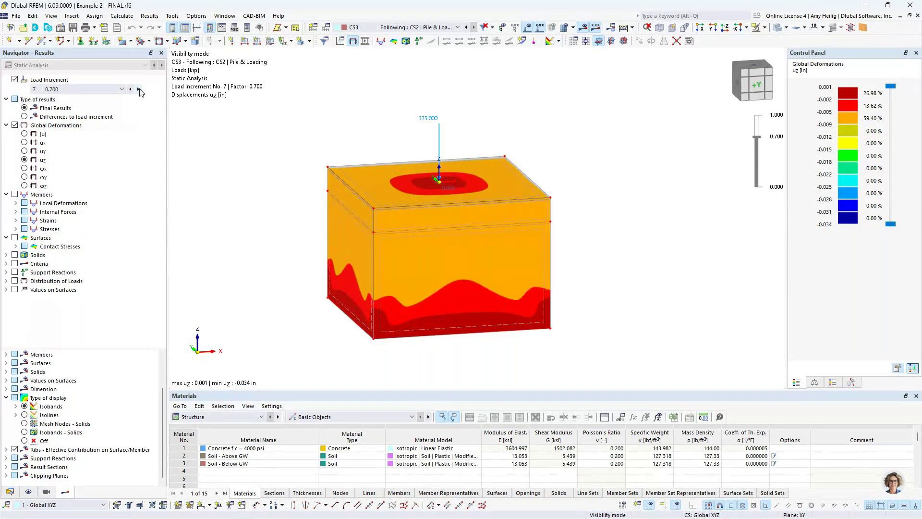
left_click(139, 89)
left_click(139, 90)
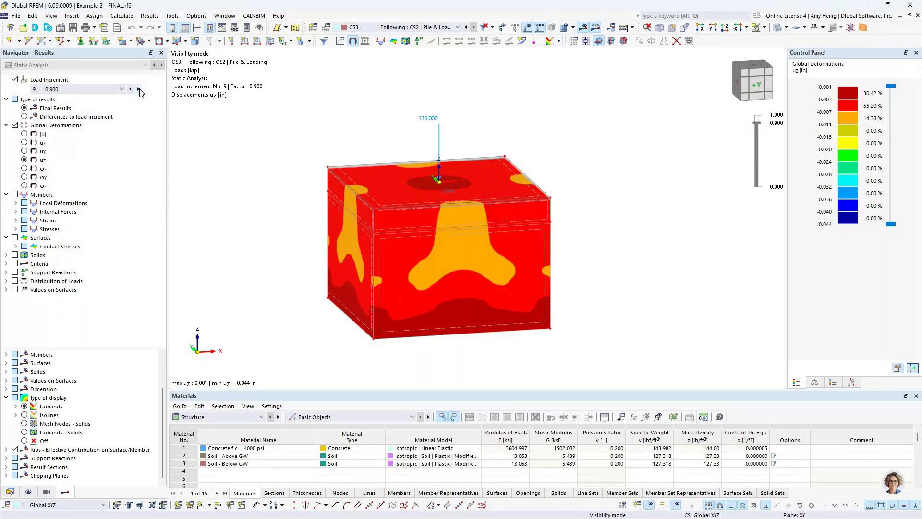
left_click(139, 89)
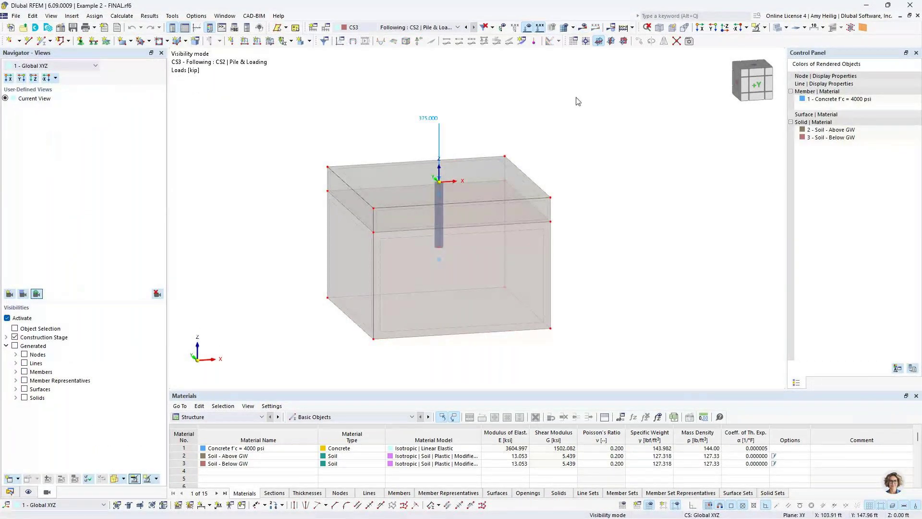
- Compare the active objects and loads of construction stages CS2 and CS3, finishing on CS3 with the loads displayed
left_click(527, 28)
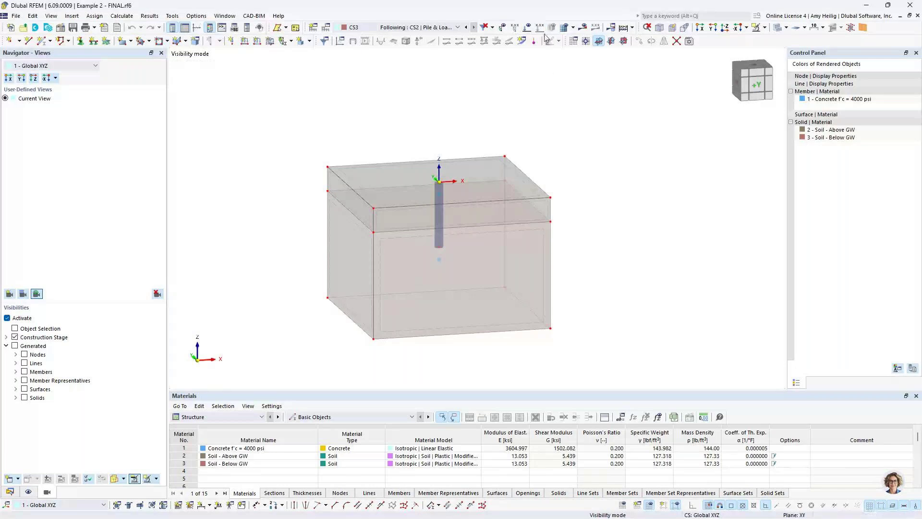
left_click(528, 28)
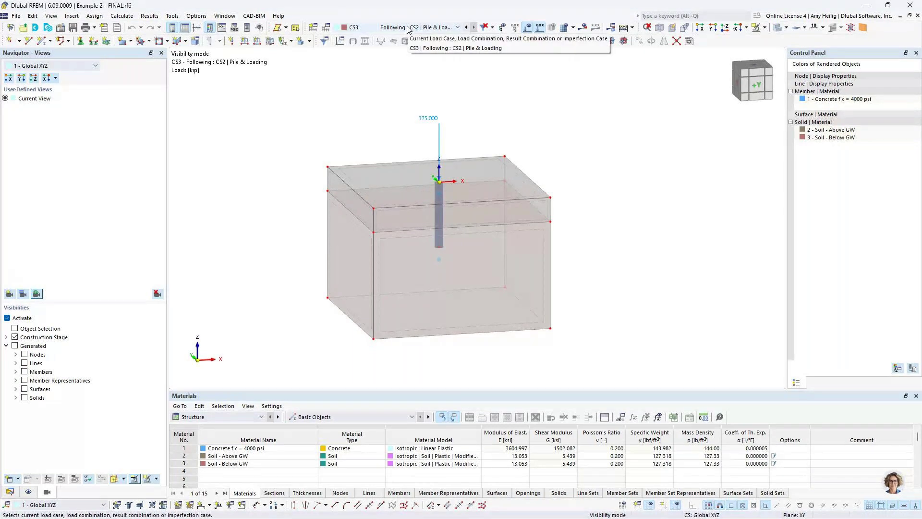
left_click(10, 492)
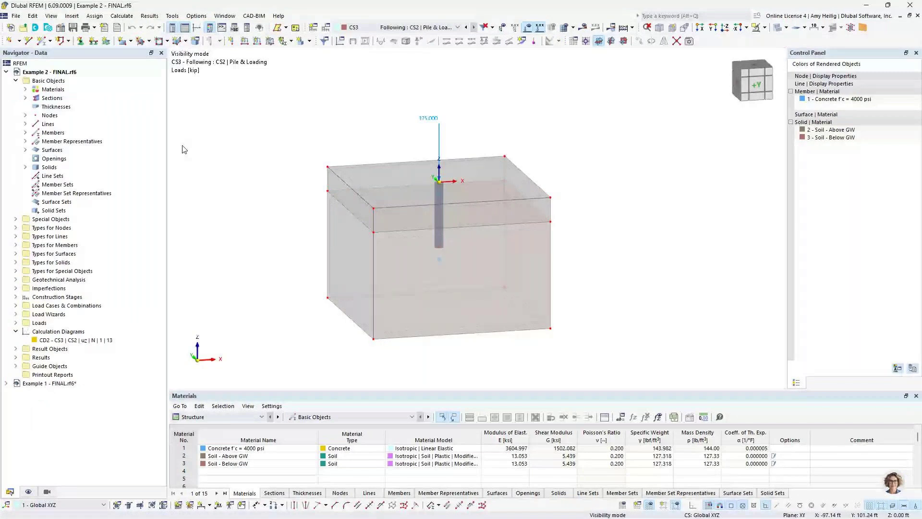
left_click(464, 28)
left_click(458, 27)
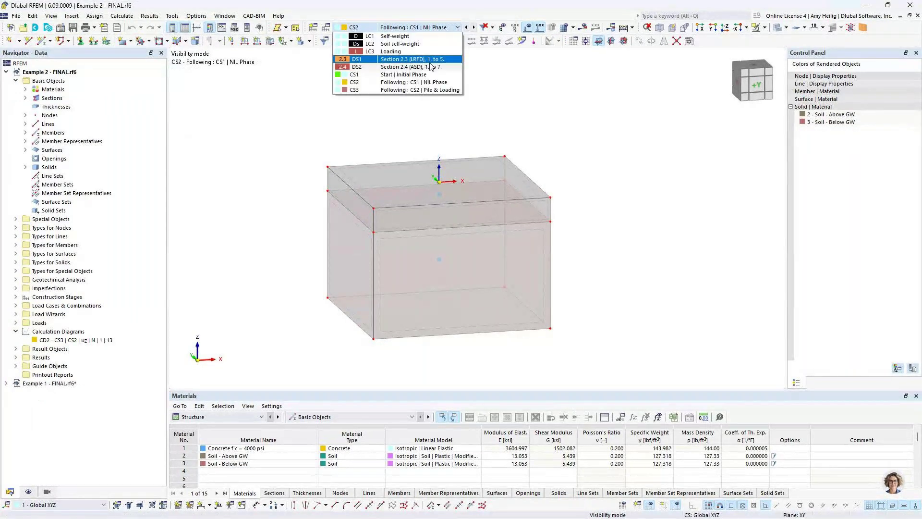
left_click(442, 91)
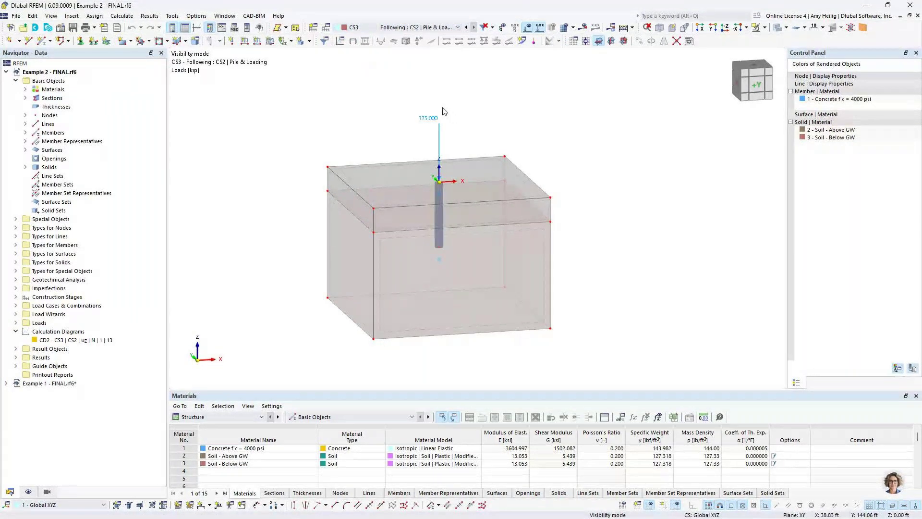
- Display the CS3 results and view the basic stresses σz of the soil solids
left_click(583, 27)
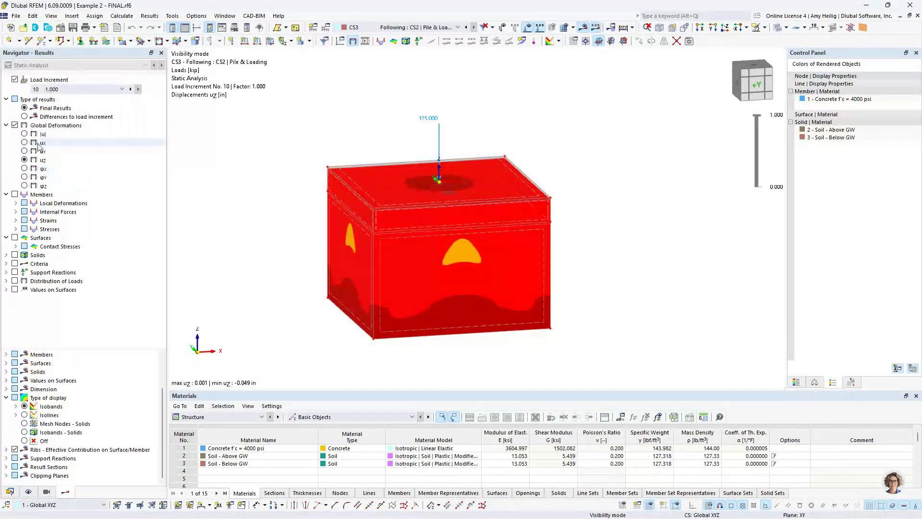
left_click(6, 255)
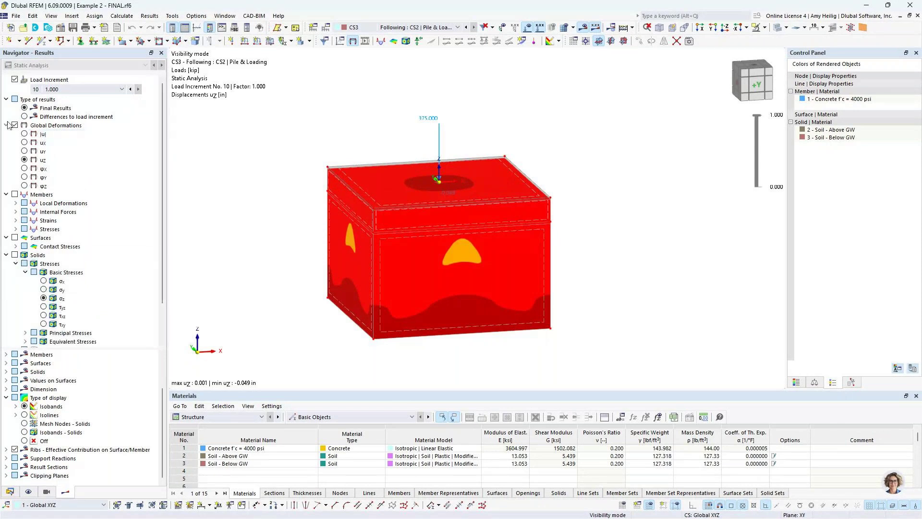
left_click(6, 195)
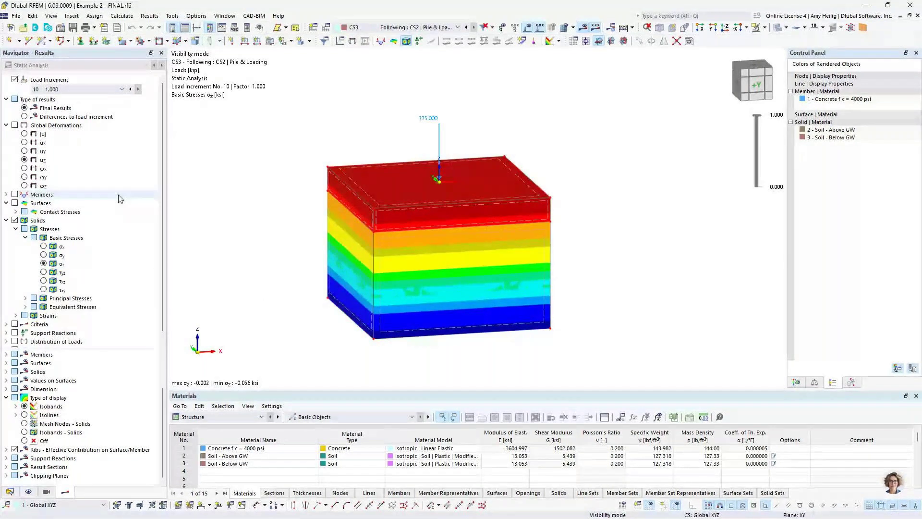
left_click(5, 221)
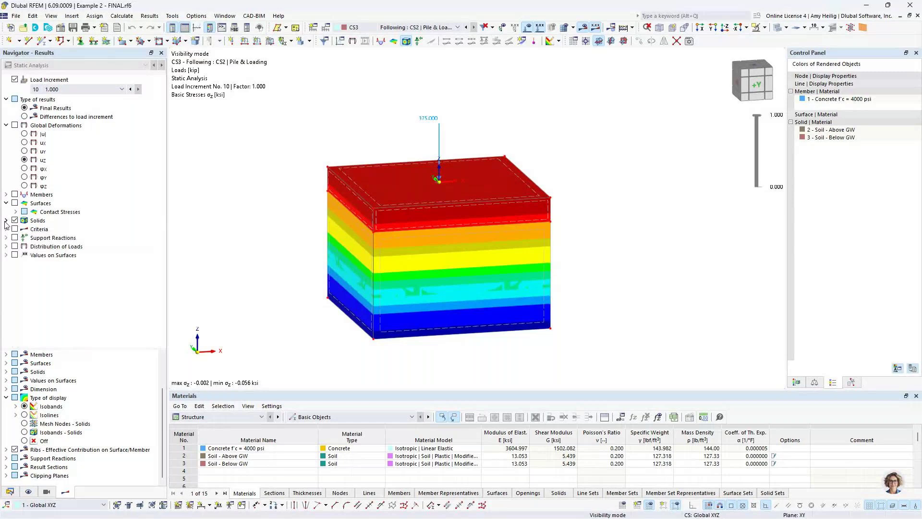
- Look through the member internal force results available for the pile and display the global deformations uz again
left_click(6, 194)
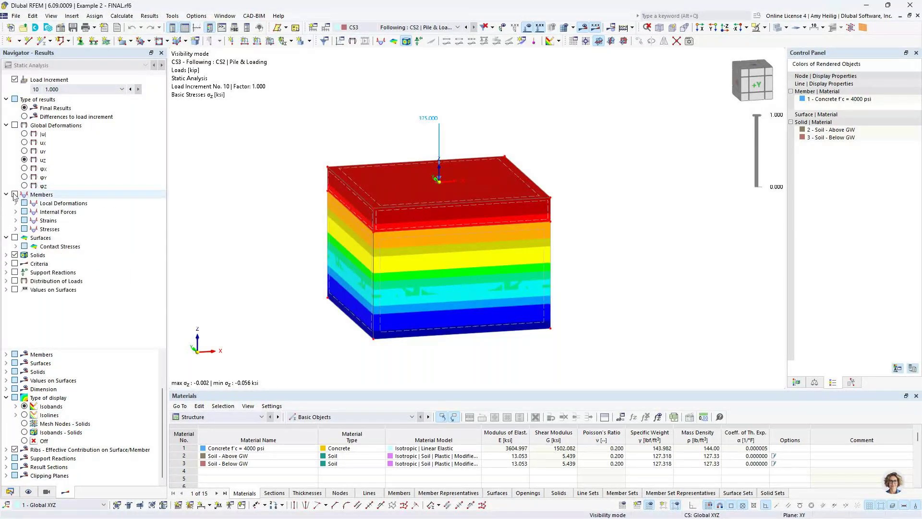
left_click(16, 212)
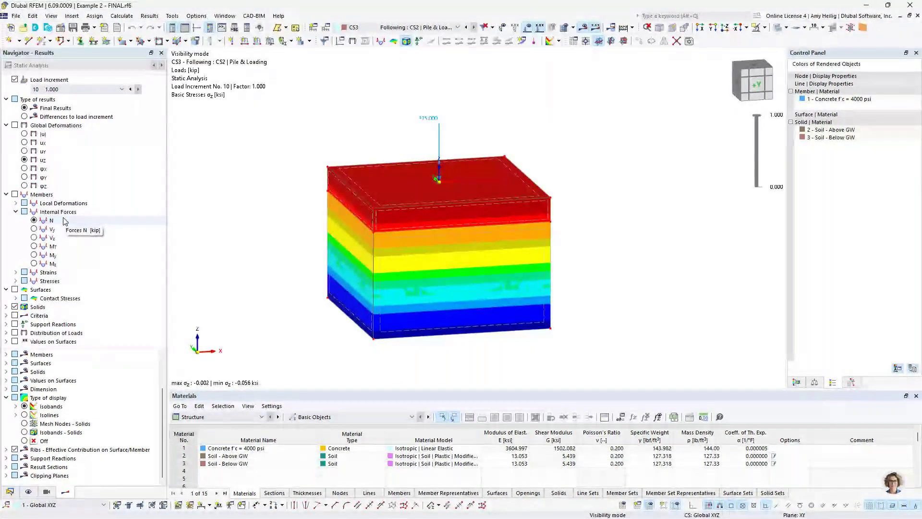
left_click(15, 125)
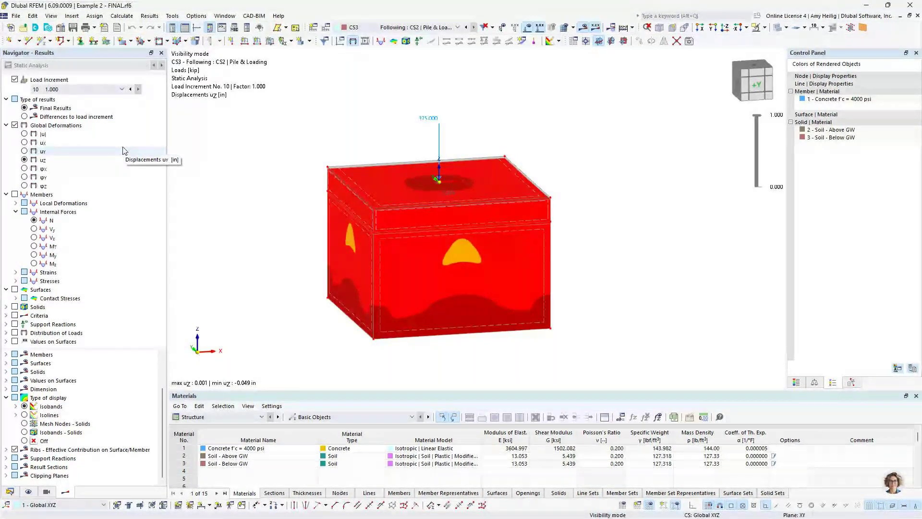
- Open calculation diagram CD2 for editing and review its diagram types, selecting 2D | Chained analysis diagram
left_click(9, 492)
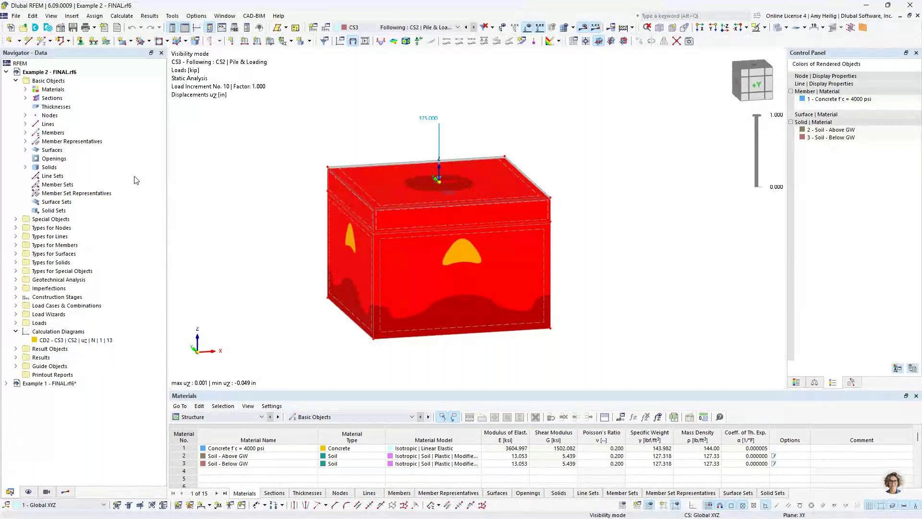
left_click(16, 80)
double_click(51, 211)
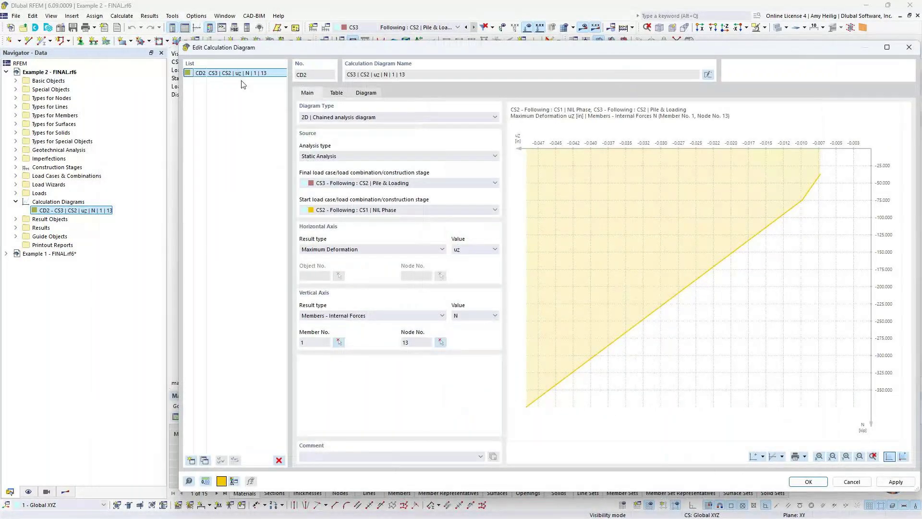
left_click_drag(312, 50, 224, 32)
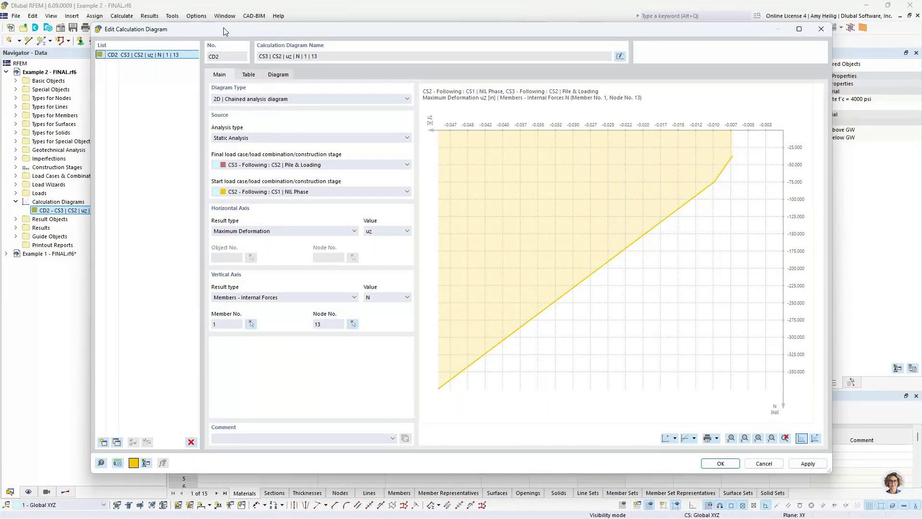
left_click(241, 102)
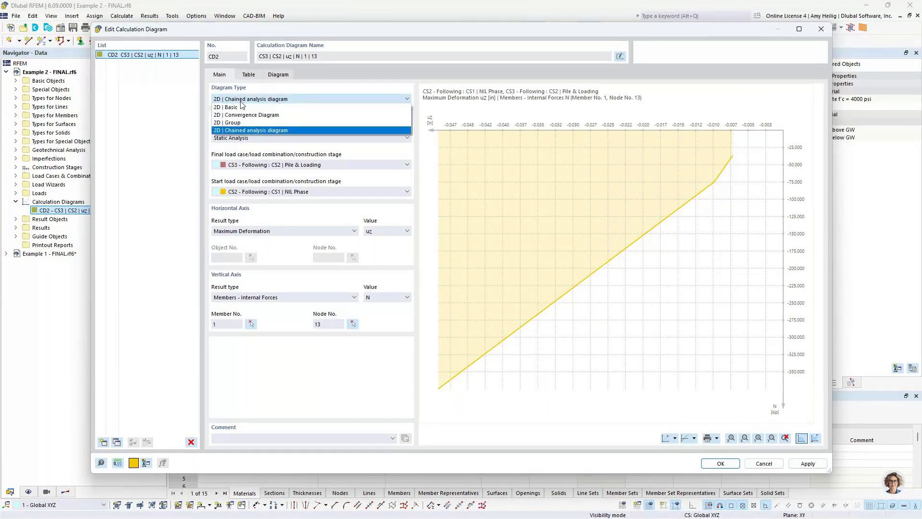
left_click(260, 130)
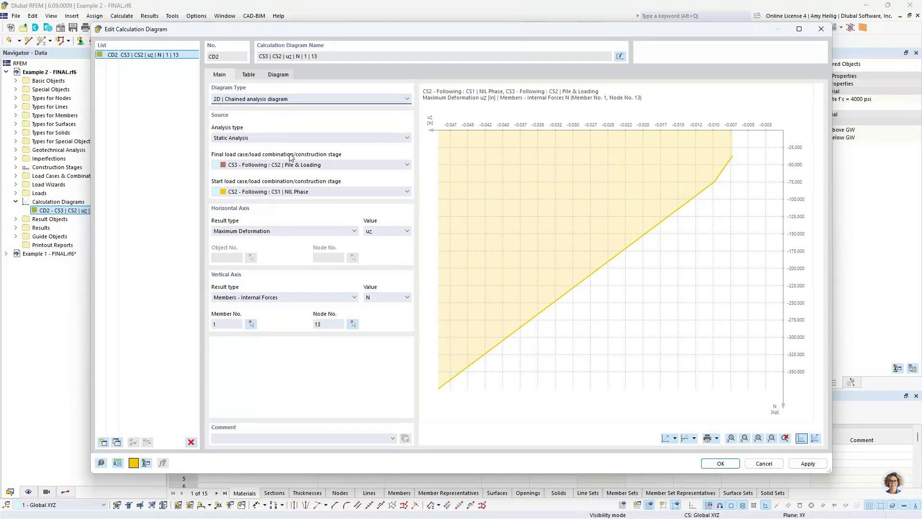
- Review the stage choices of the chained diagram, with CS3 Pile & Loading as final and CS2 NIL Phase as start
left_click(301, 164)
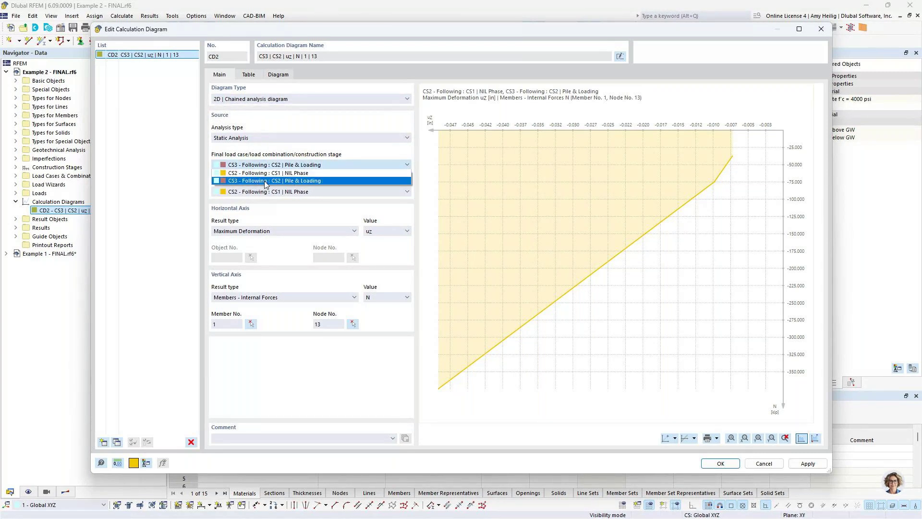
left_click(266, 182)
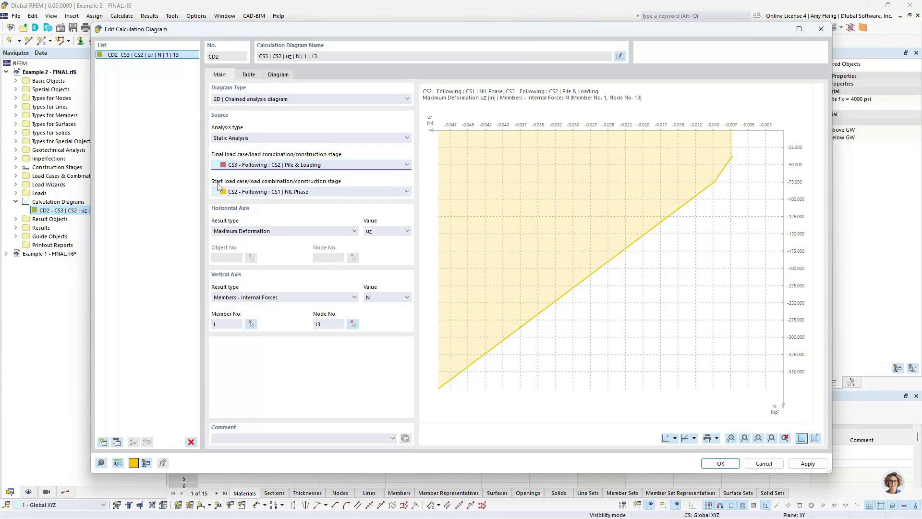
left_click(310, 191)
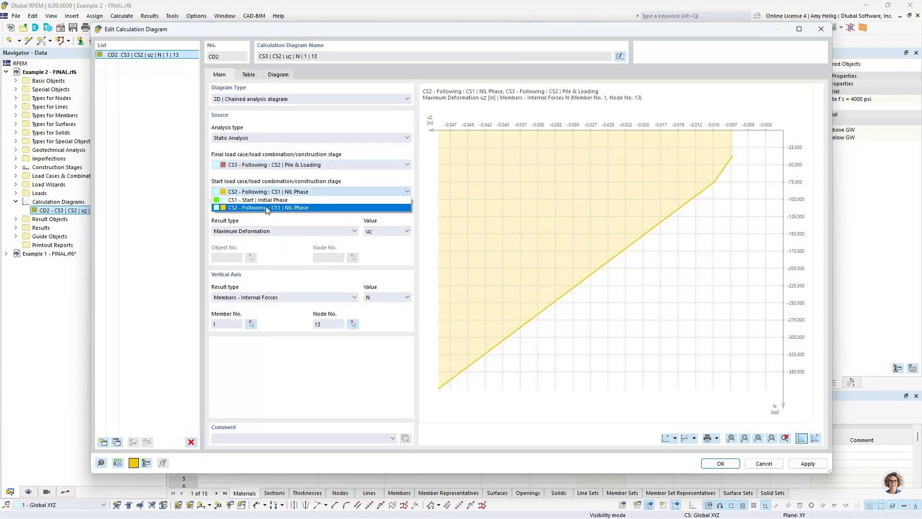
left_click(308, 175)
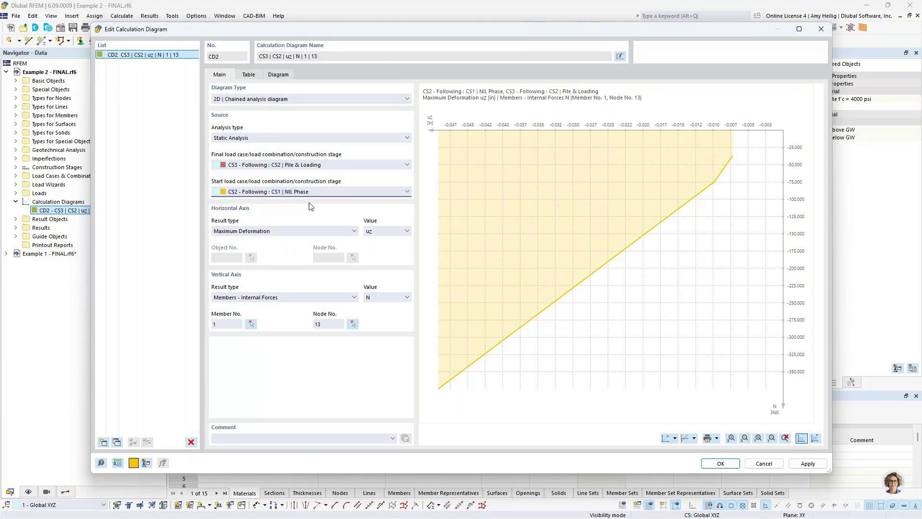
- Review the result types for the diagram's horizontal axis and select value uz for Maximum Deformation
left_click(263, 231)
scroll(305, 283, "up", 3)
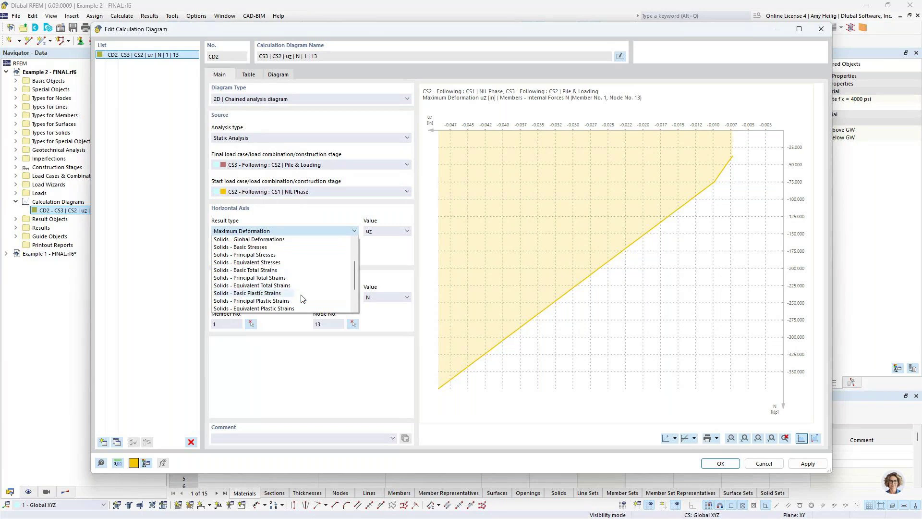
scroll(302, 297, "down", 3)
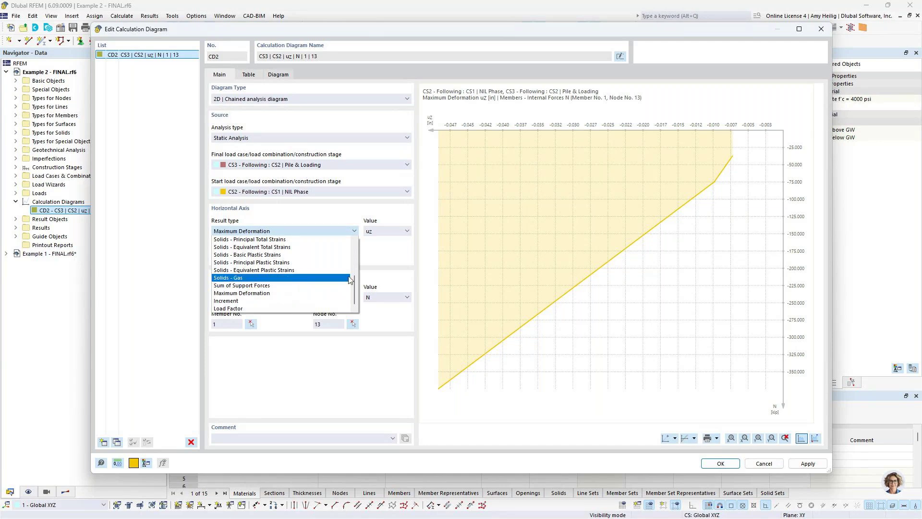
left_click(383, 257)
left_click(403, 235)
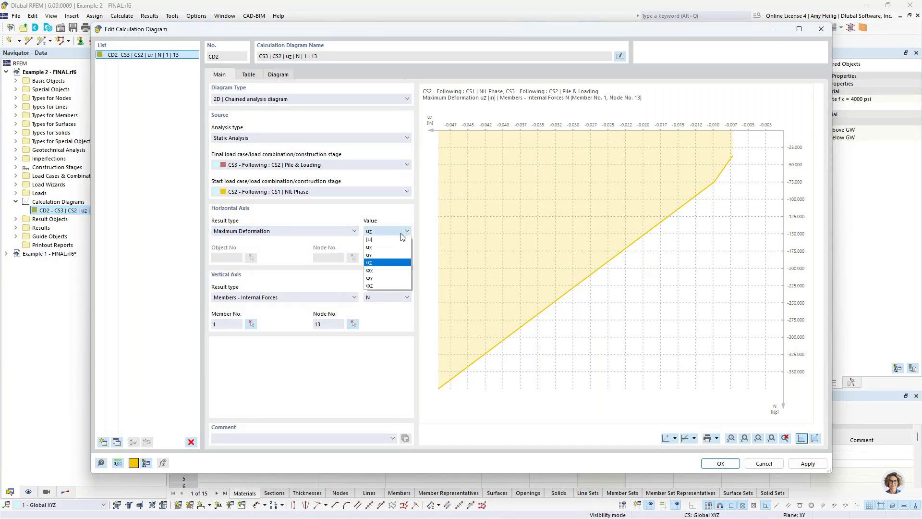
left_click(377, 266)
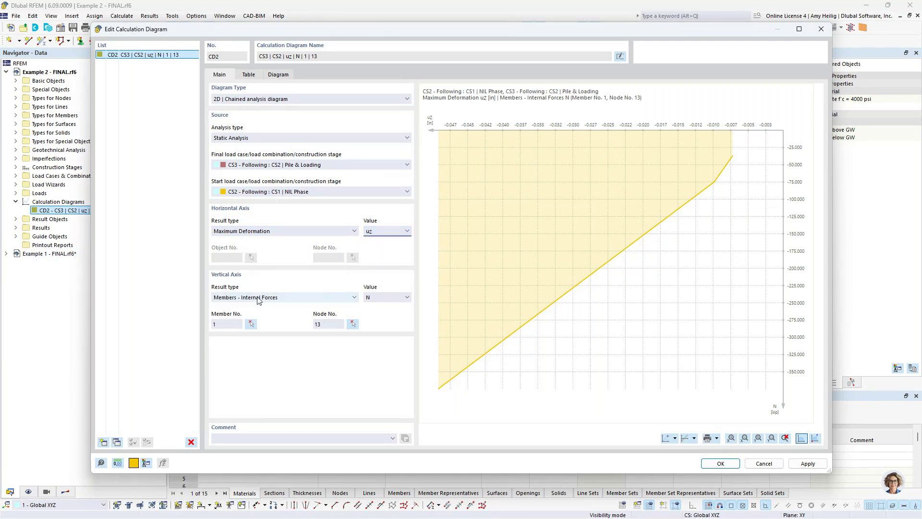
- Select Members - Internal Forces for the diagram's vertical axis and review its values, such as N
left_click(259, 298)
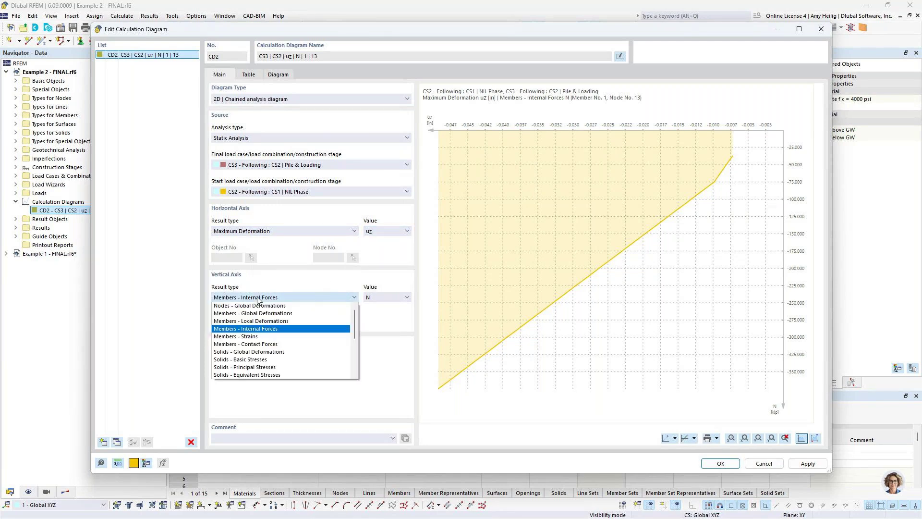
left_click(259, 329)
left_click(386, 297)
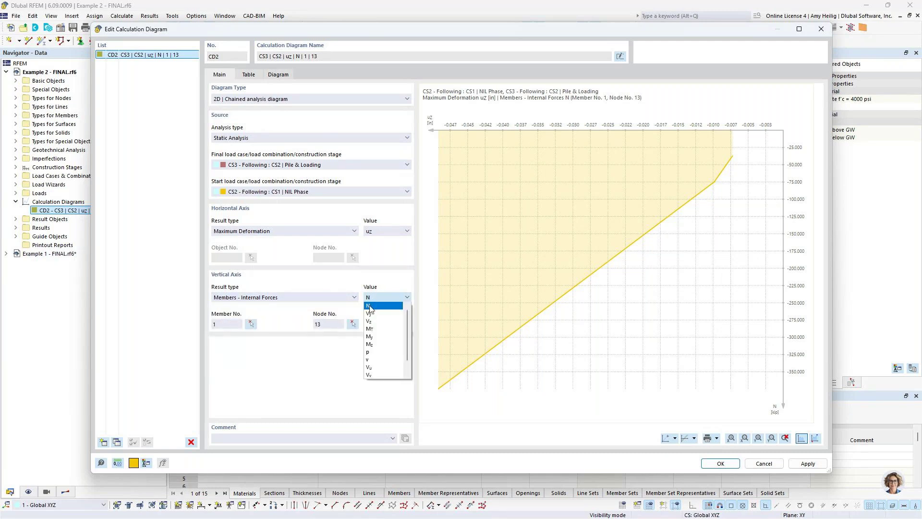
left_click(293, 377)
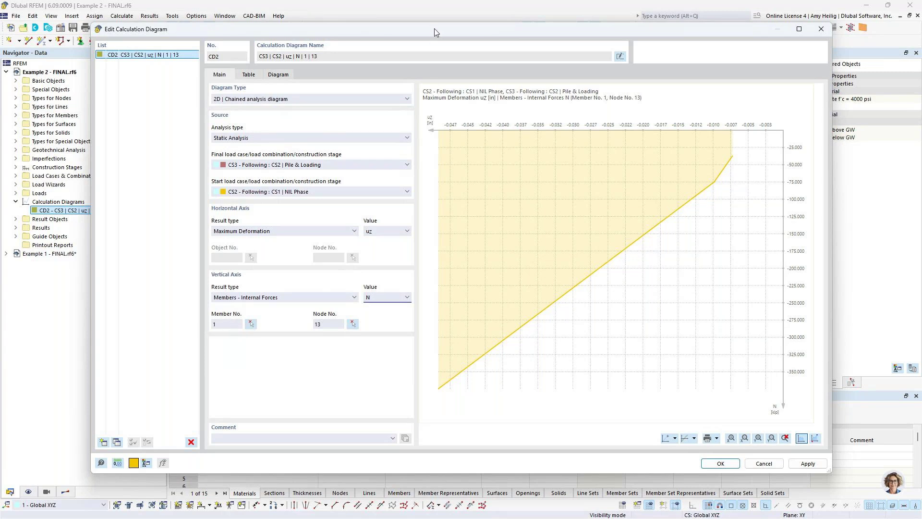
- Compare the model's pile head with the load-deformation curve of diagram CD2, and close the diagram without saving changes
left_click_drag(439, 29, 412, 289)
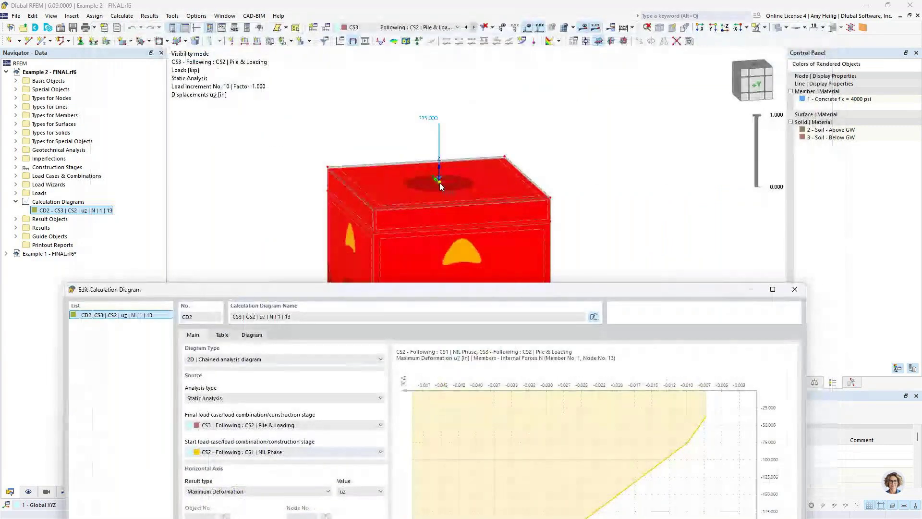
left_click_drag(428, 290, 446, 40)
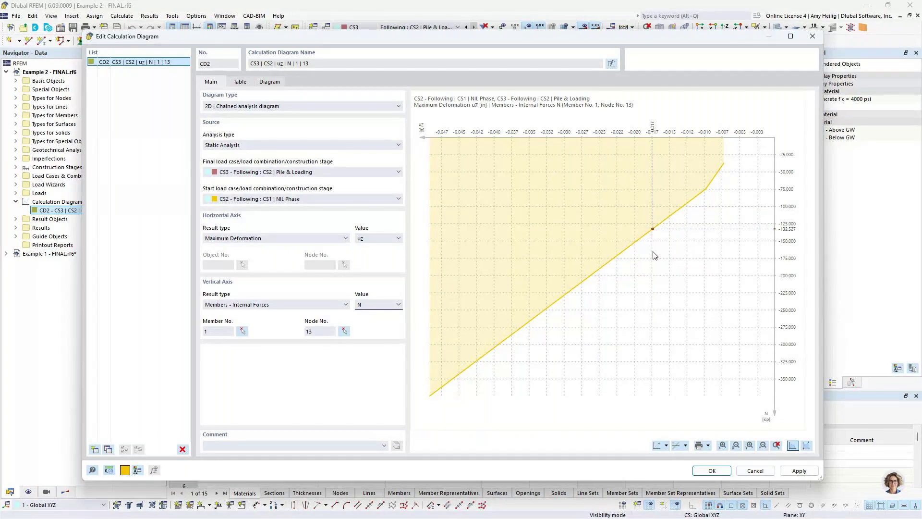
left_click(753, 473)
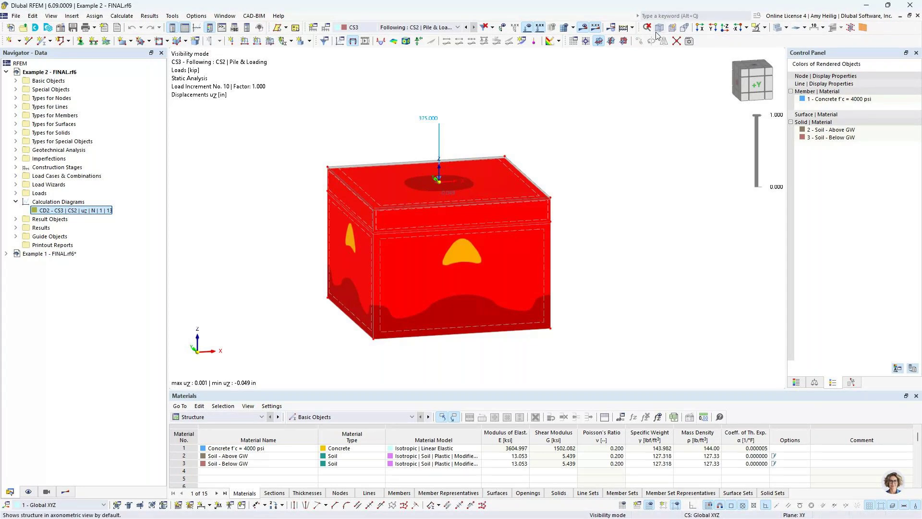
- Hide the results, switch to the PowerPoint slide show and advance to the slide Geotechnical Analysis add-on Future Developments
left_click(583, 29)
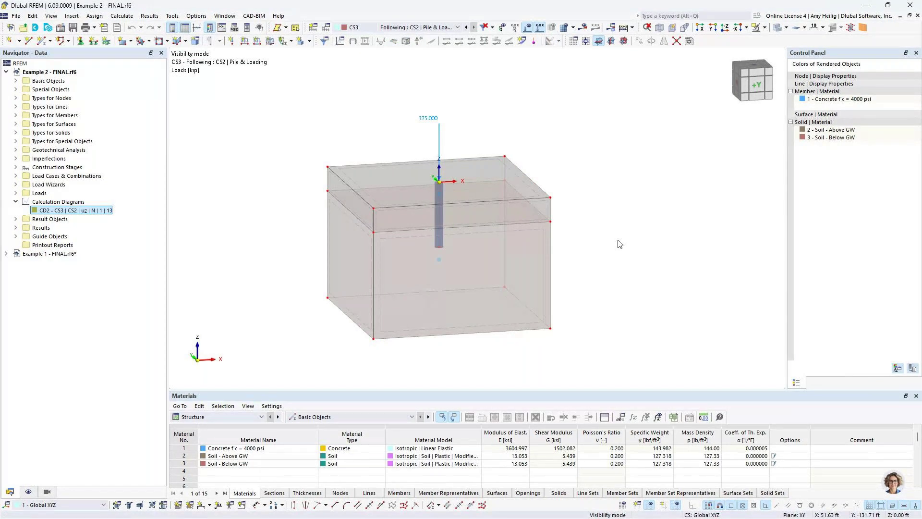
key("super+Tab")
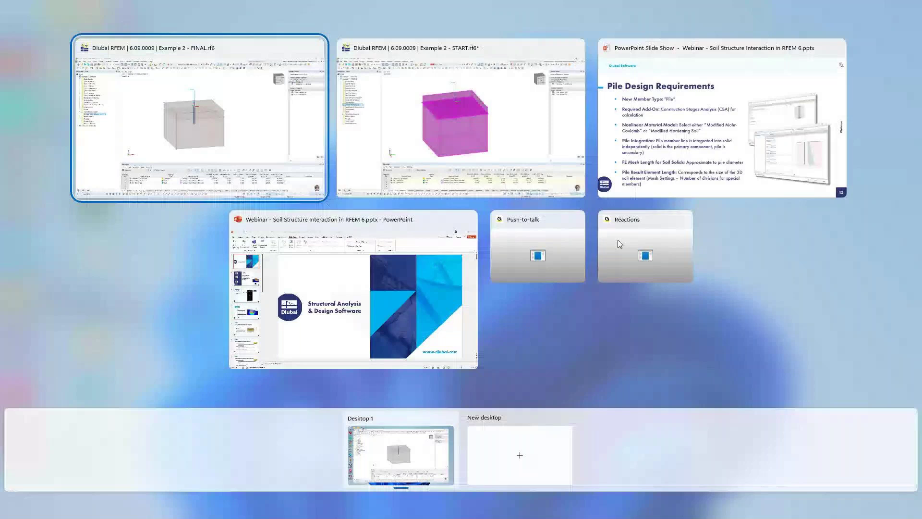
left_click(684, 161)
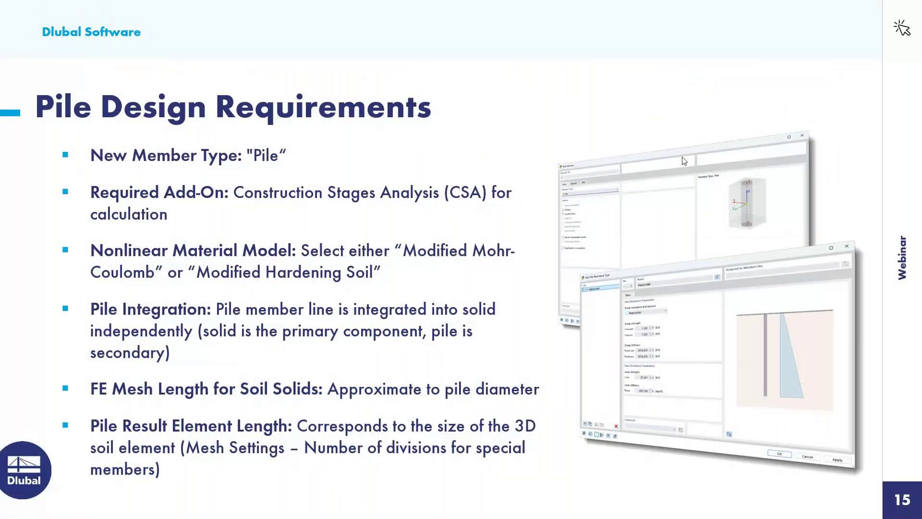
key("Right")
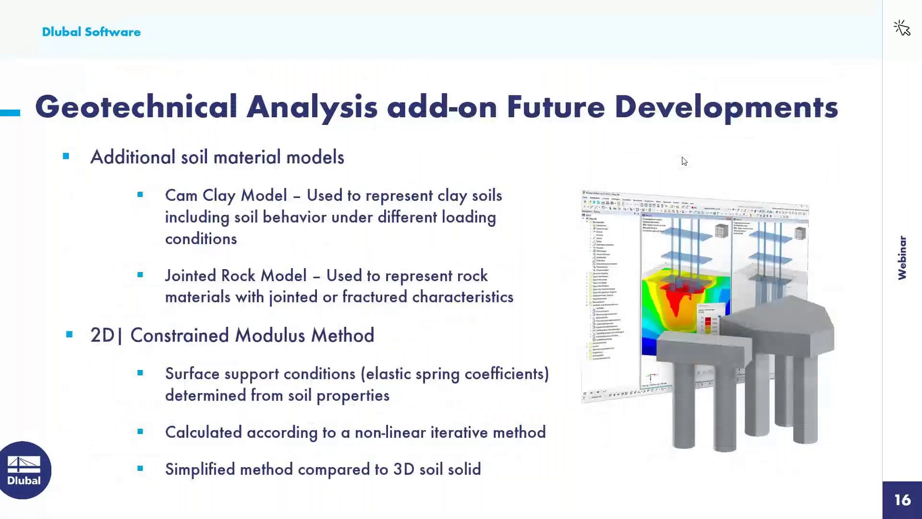